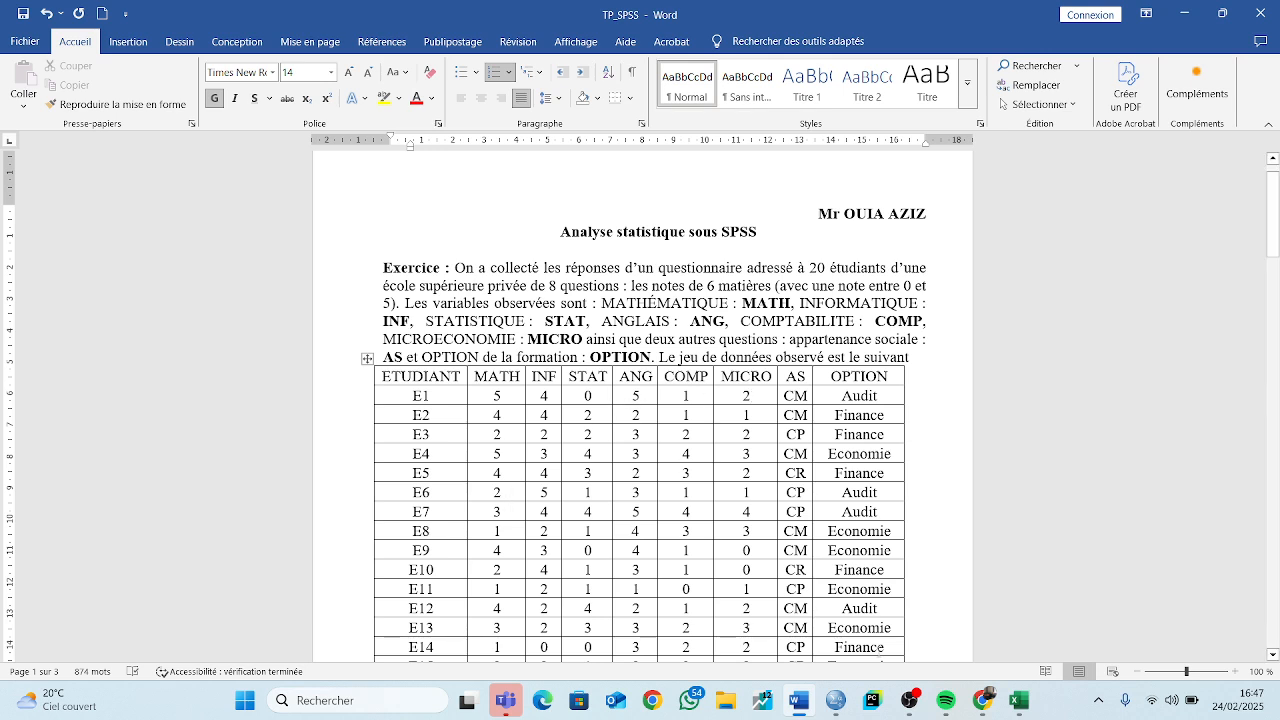
Switch to the empty dataset in SPSS Statistics and show its variable definitions
mouse_move(822, 698)
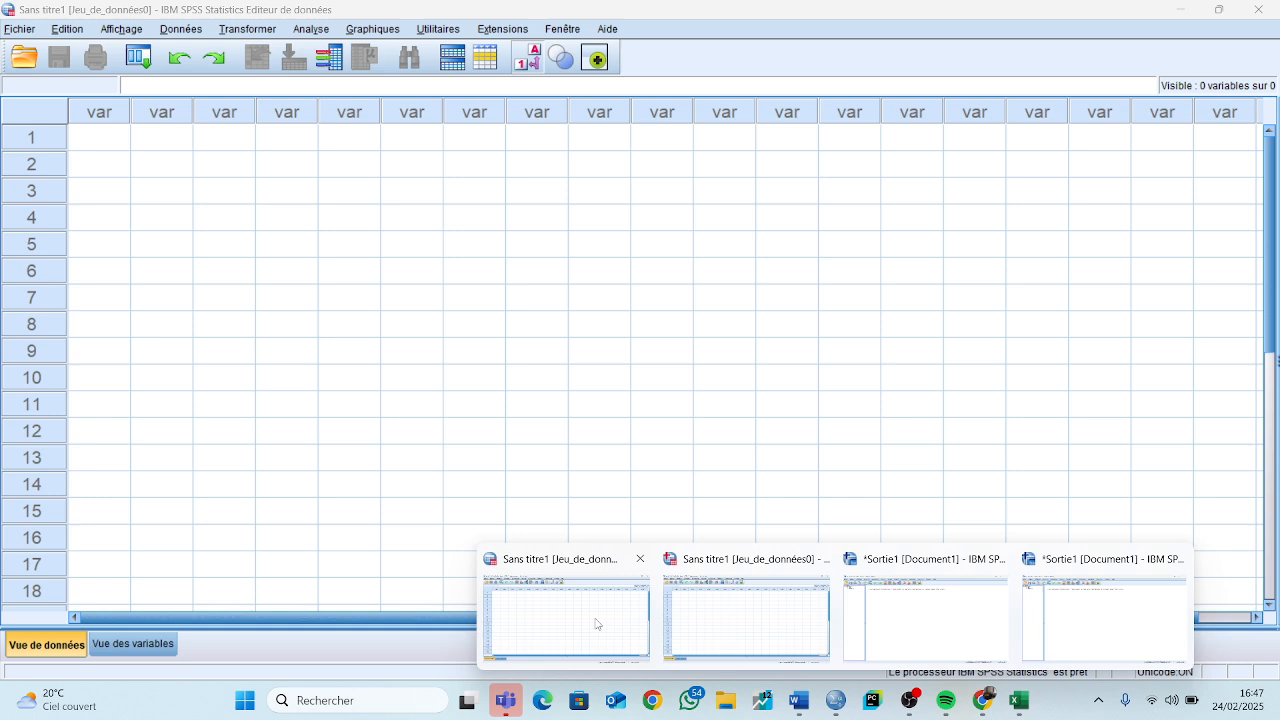
click(594, 623)
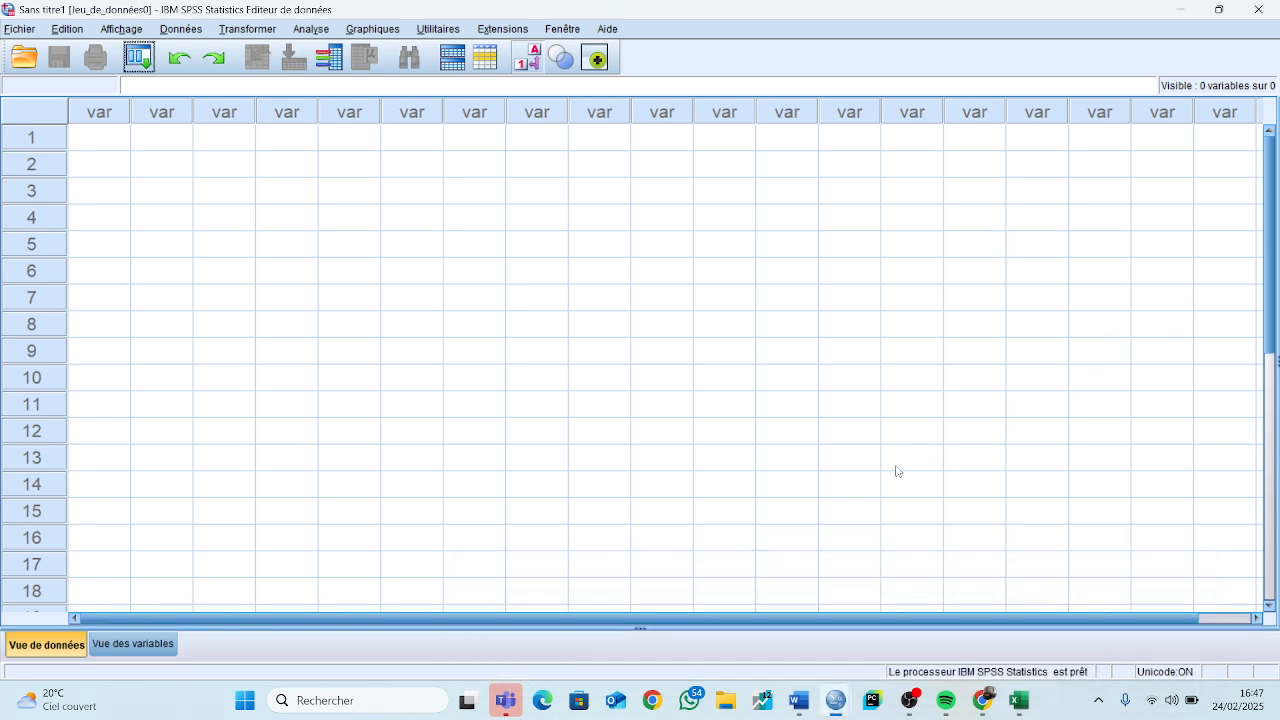
click(134, 645)
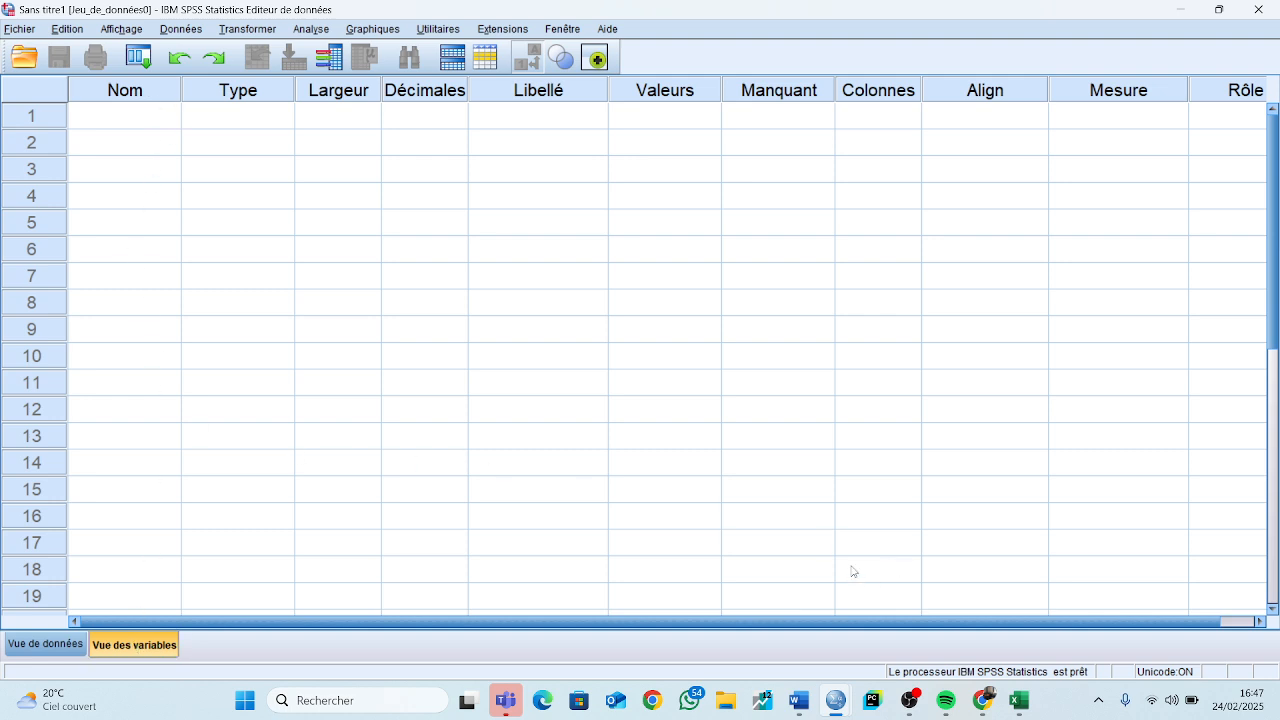
In the Excel workbook TP_SPSS, copy the headers ETUDIANT through OPTION (J1:R1) and paste them transposed starting at cell T3
click(1017, 699)
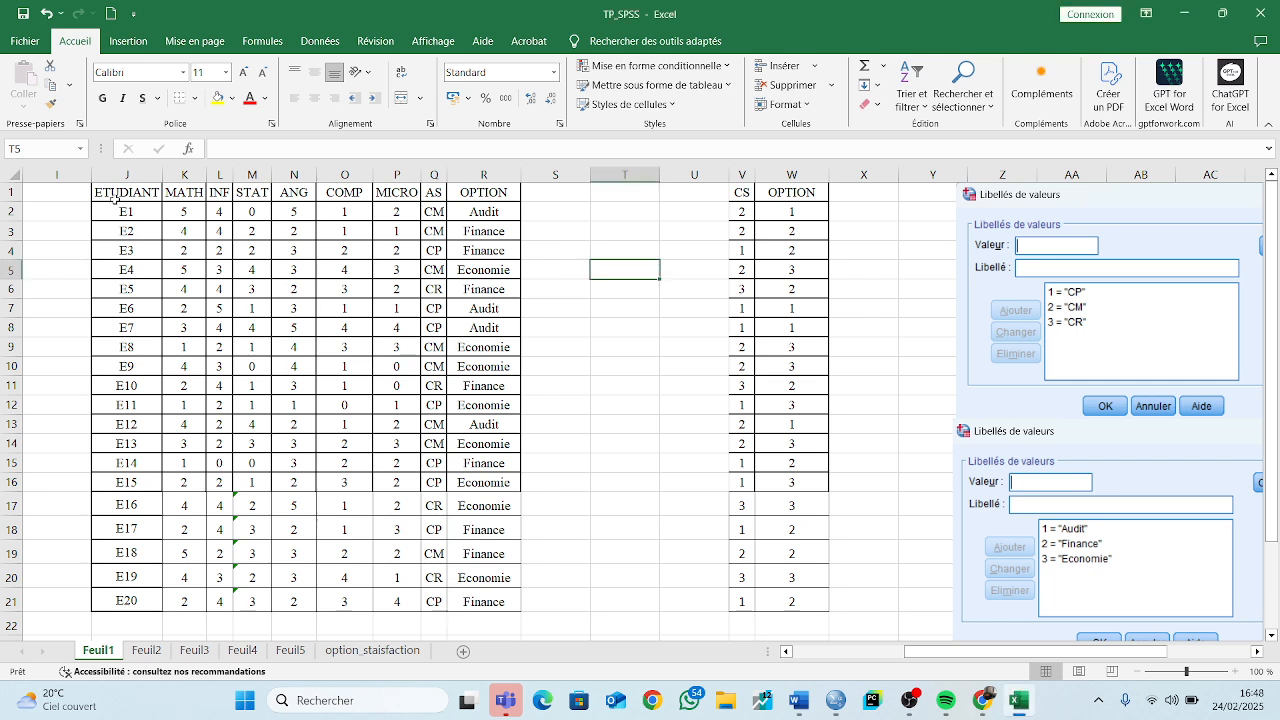
drag(113, 196, 484, 193)
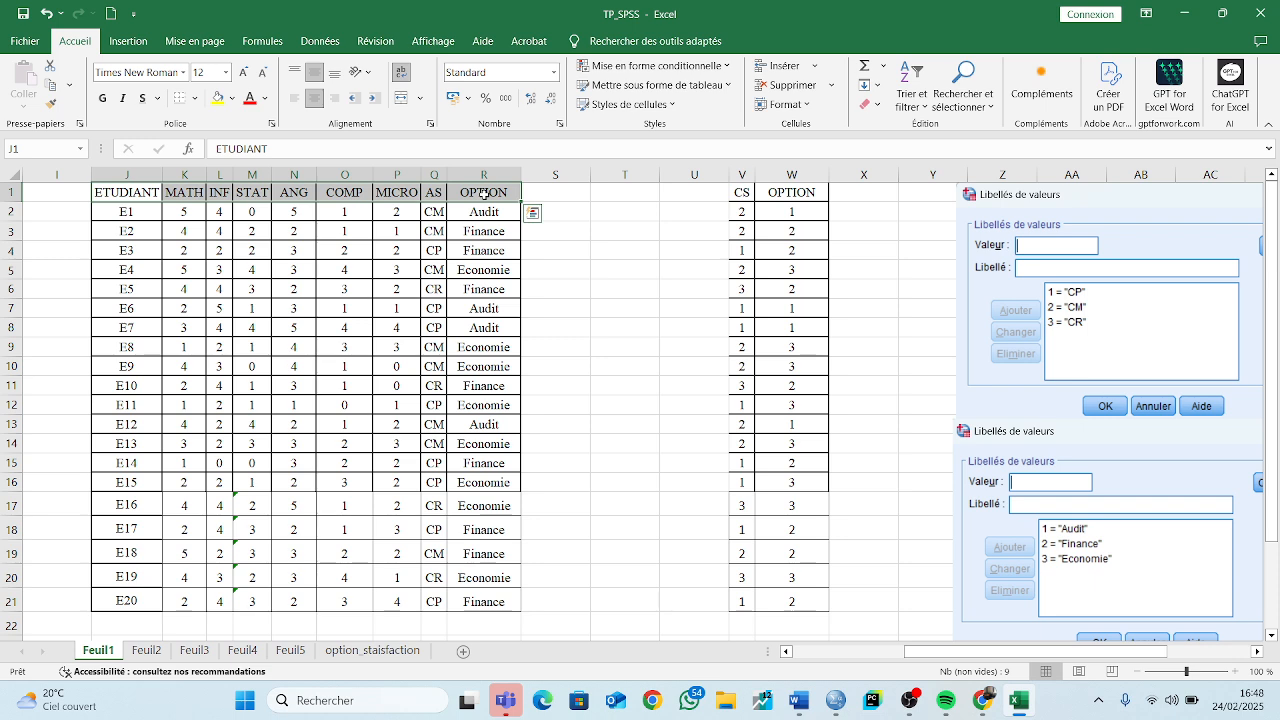
key(ctrl+c)
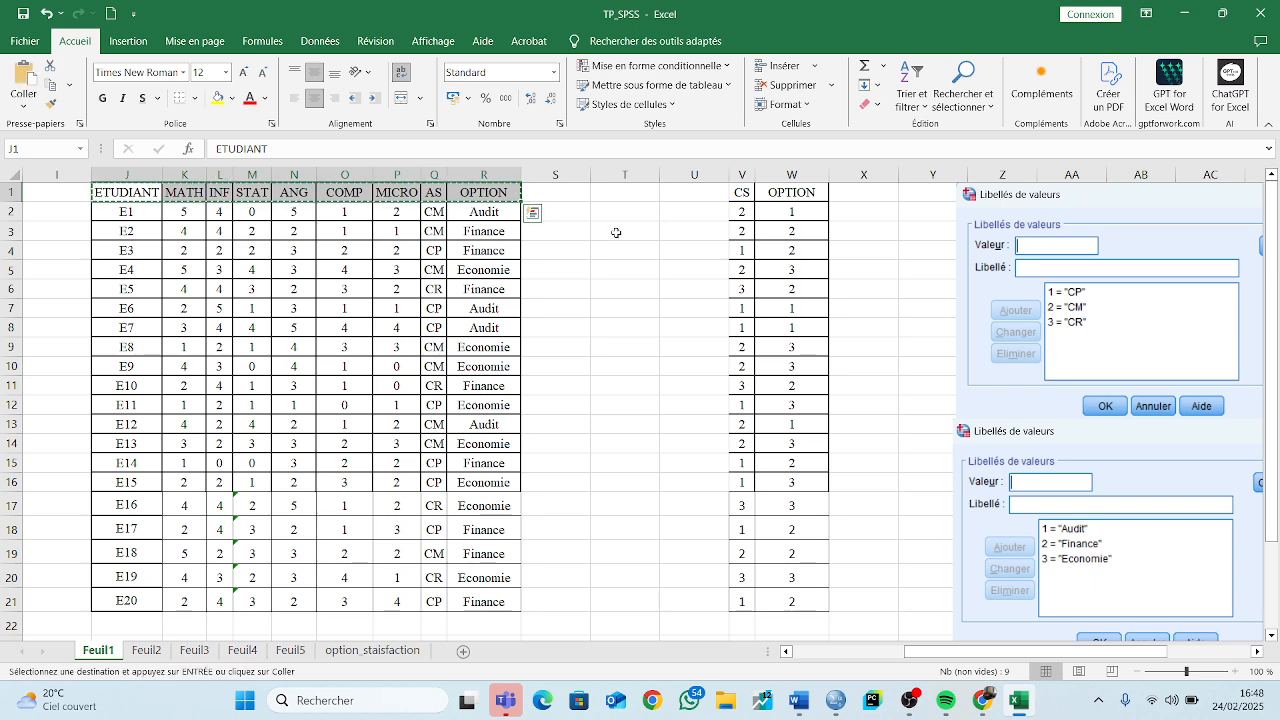
click(616, 232)
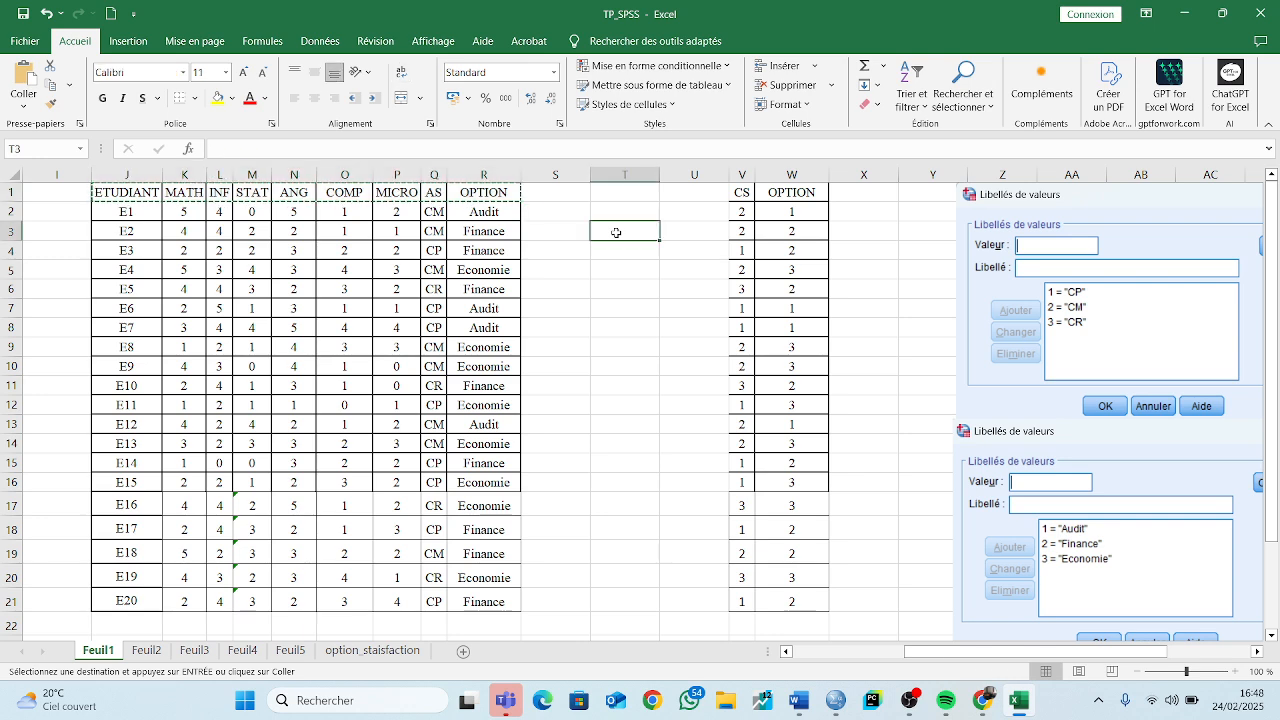
click(33, 98)
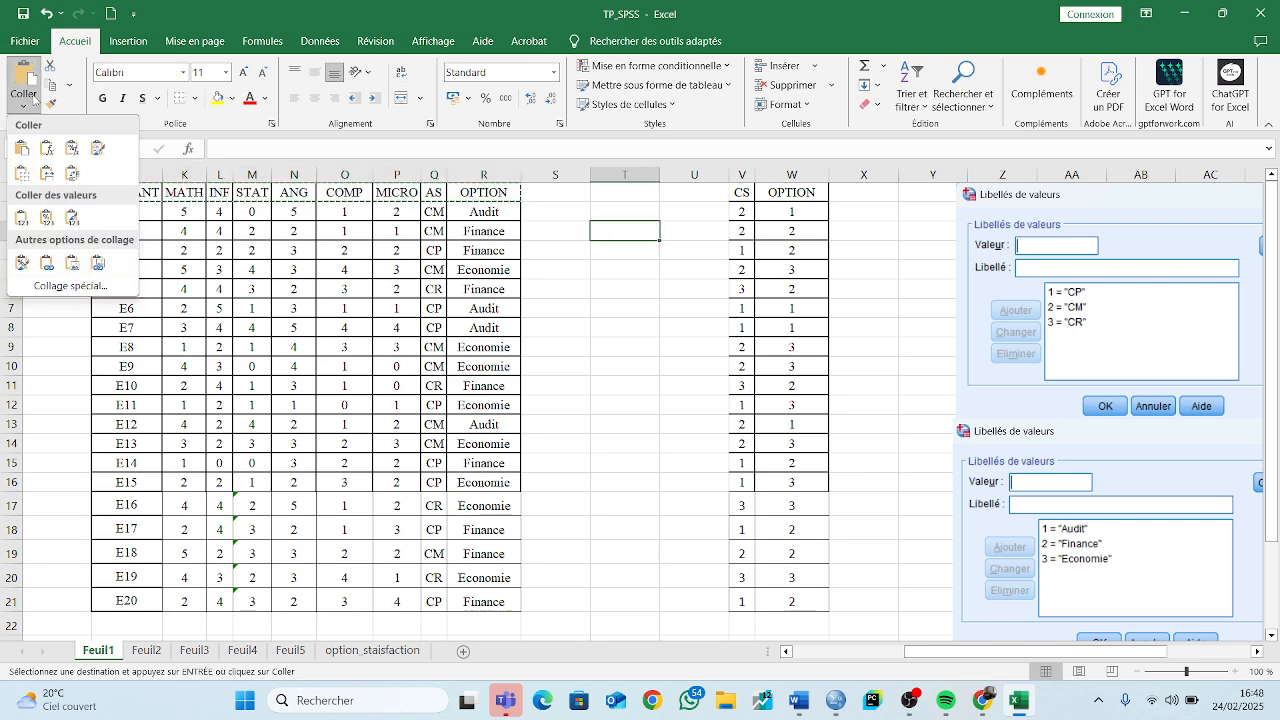
click(89, 287)
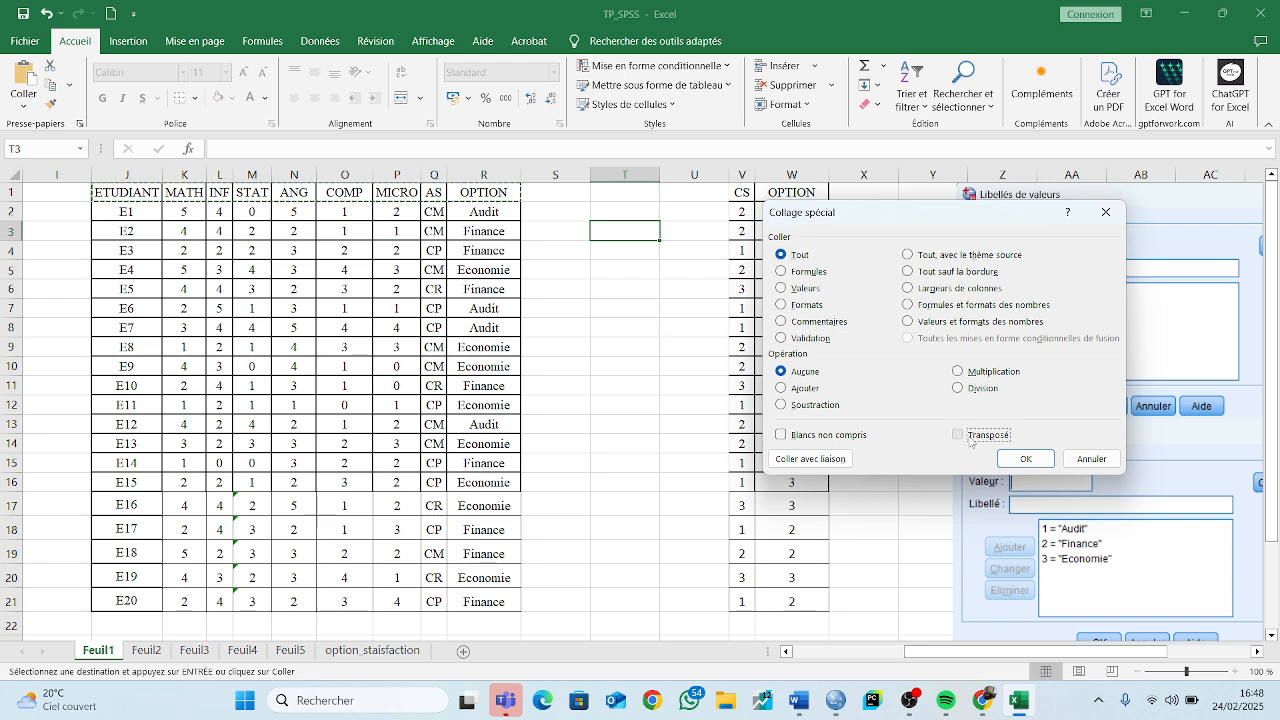
click(969, 437)
click(1024, 459)
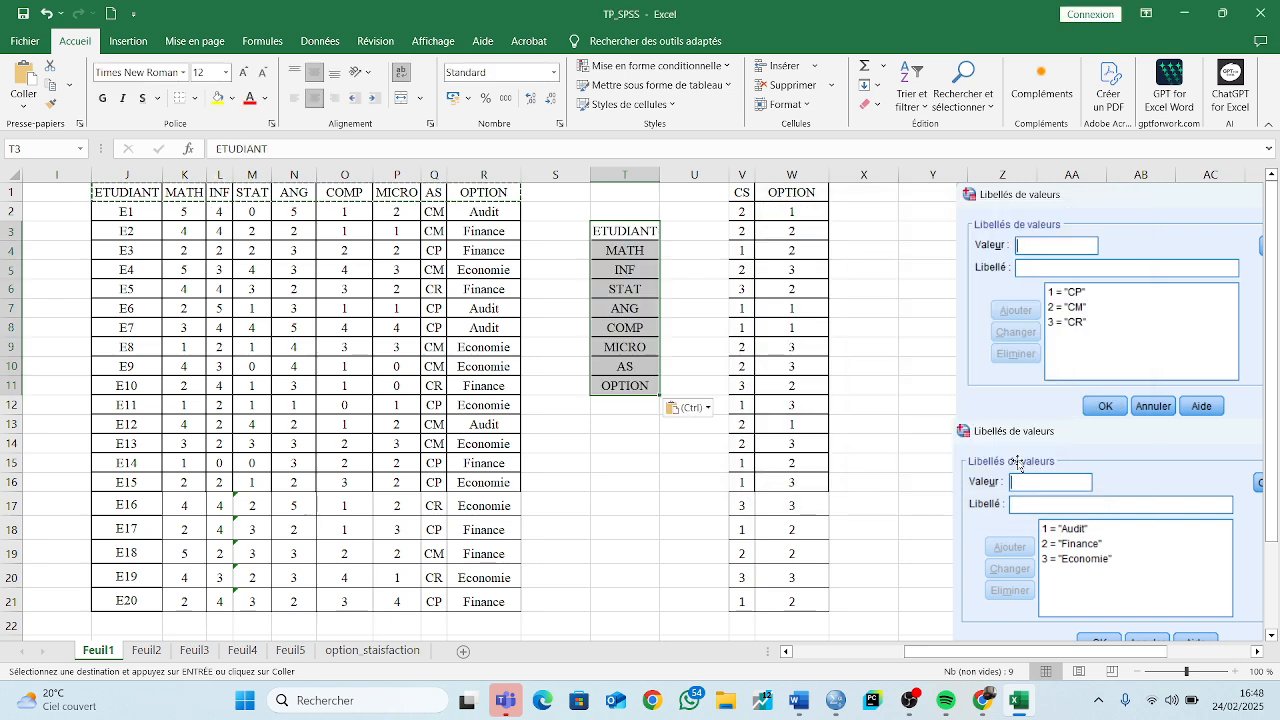
Copy the transposed header list and paste it into SPSS as the variable names, starting at the first variable row
key(ctrl+c)
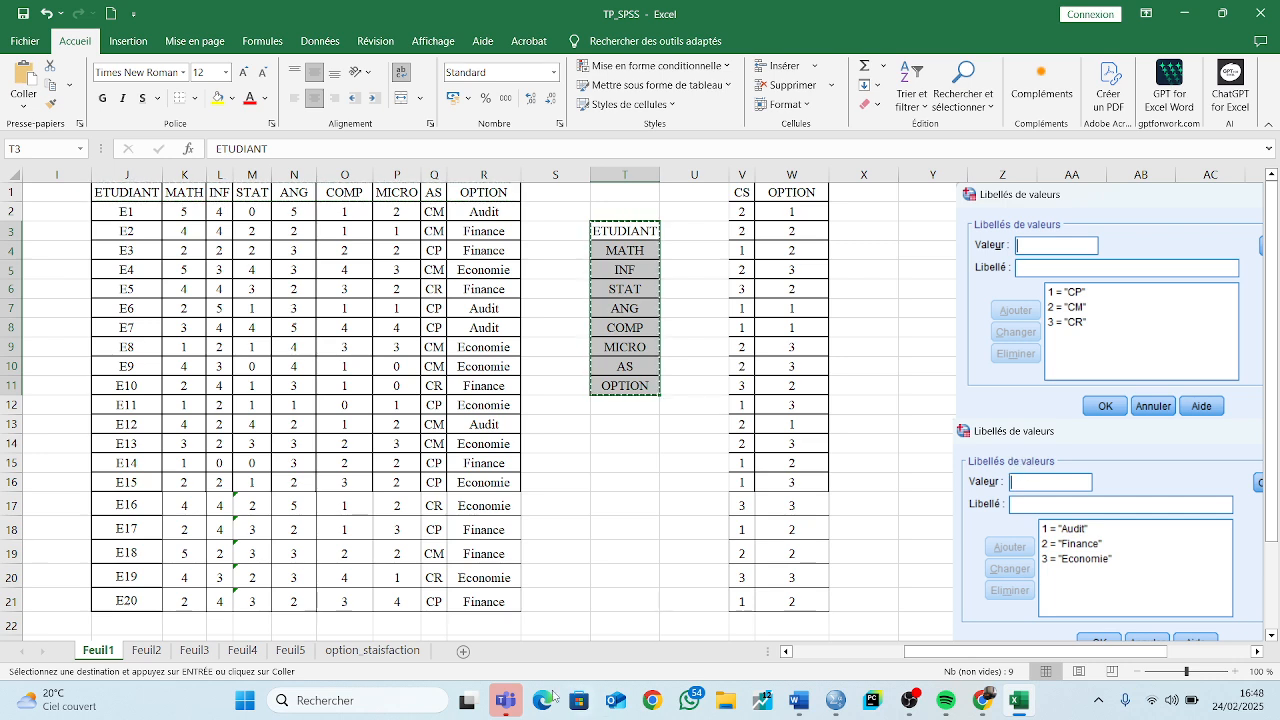
mouse_move(835, 700)
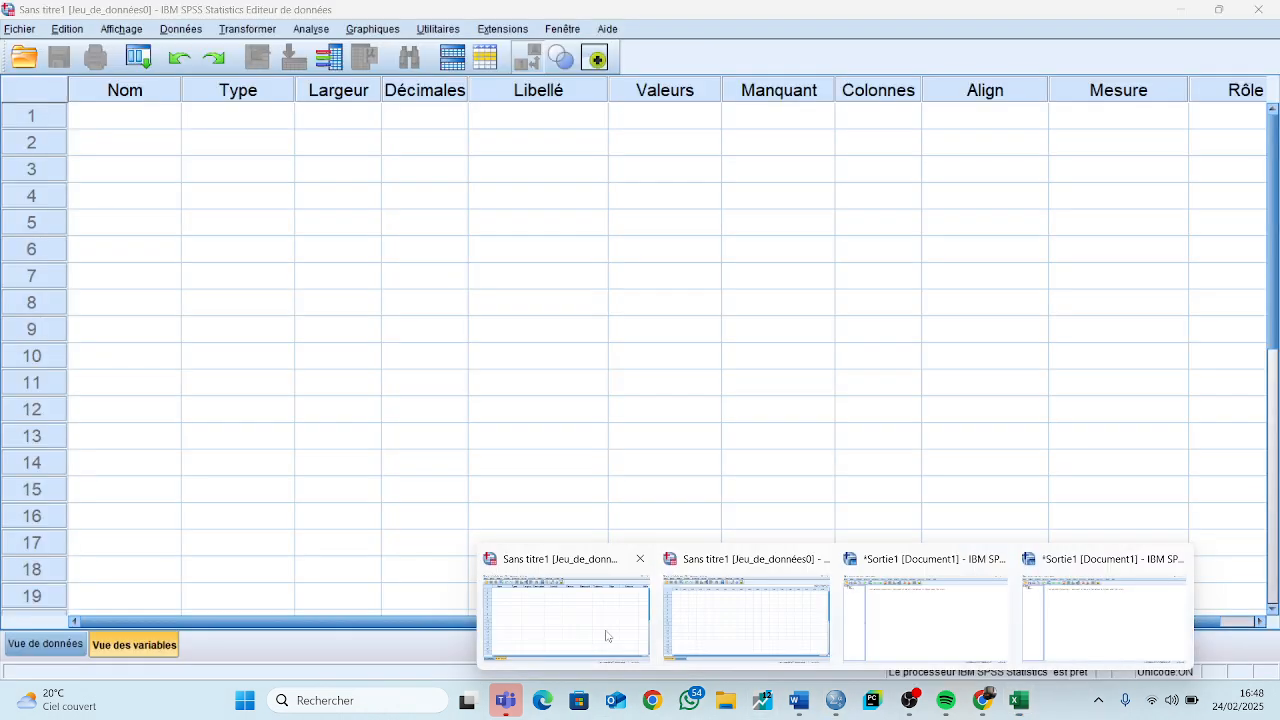
click(610, 640)
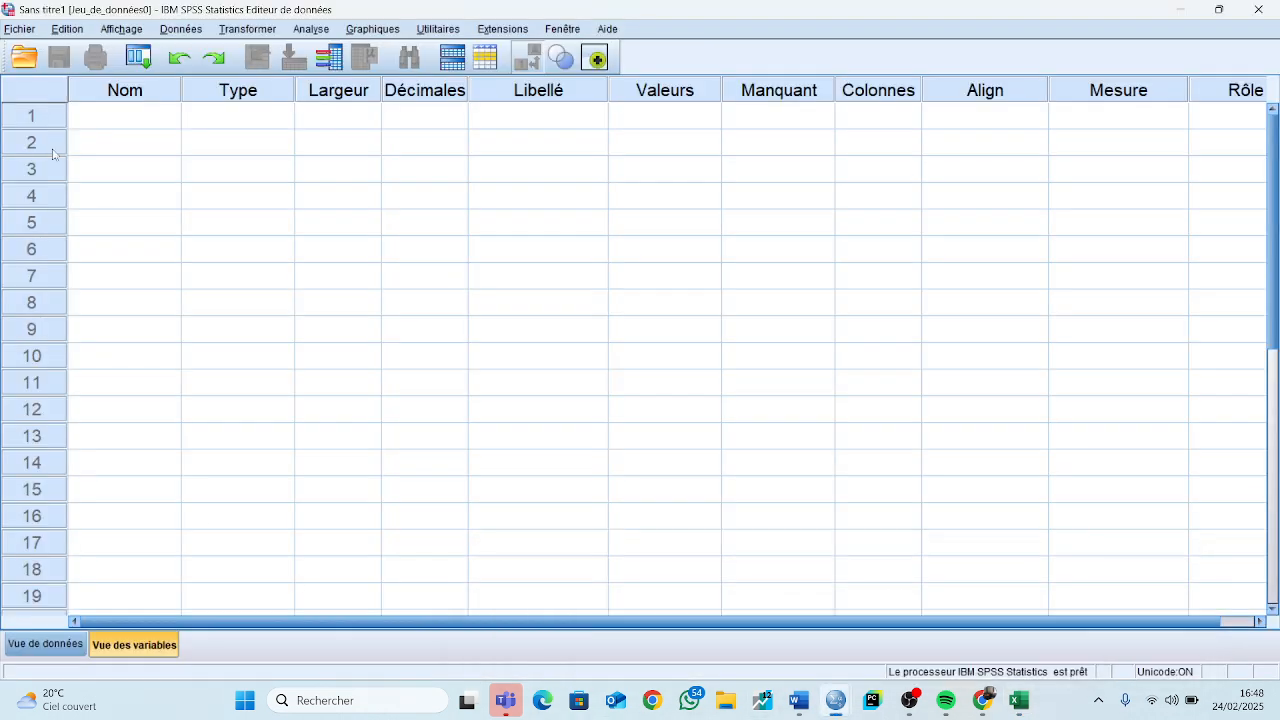
click(125, 123)
key(ctrl+v)
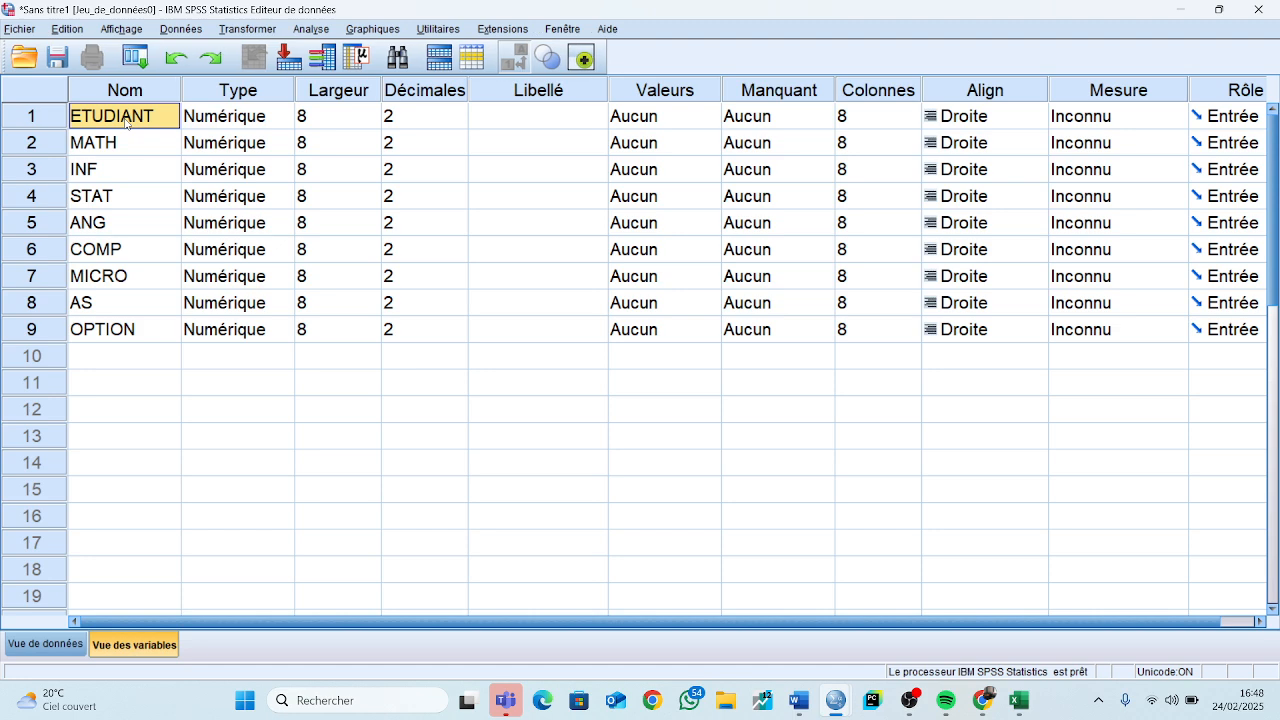
Change the ETUDIANT variable's type to Chaîne with 8 characters
click(280, 122)
click(282, 118)
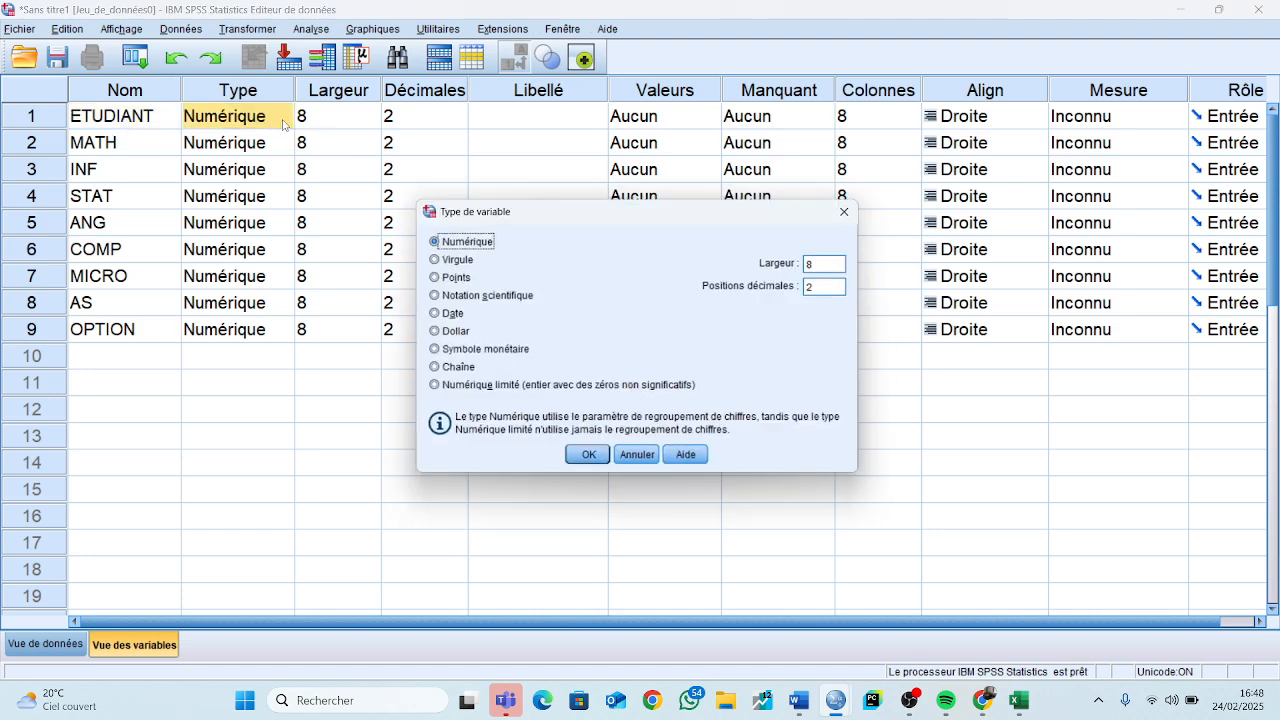
click(451, 369)
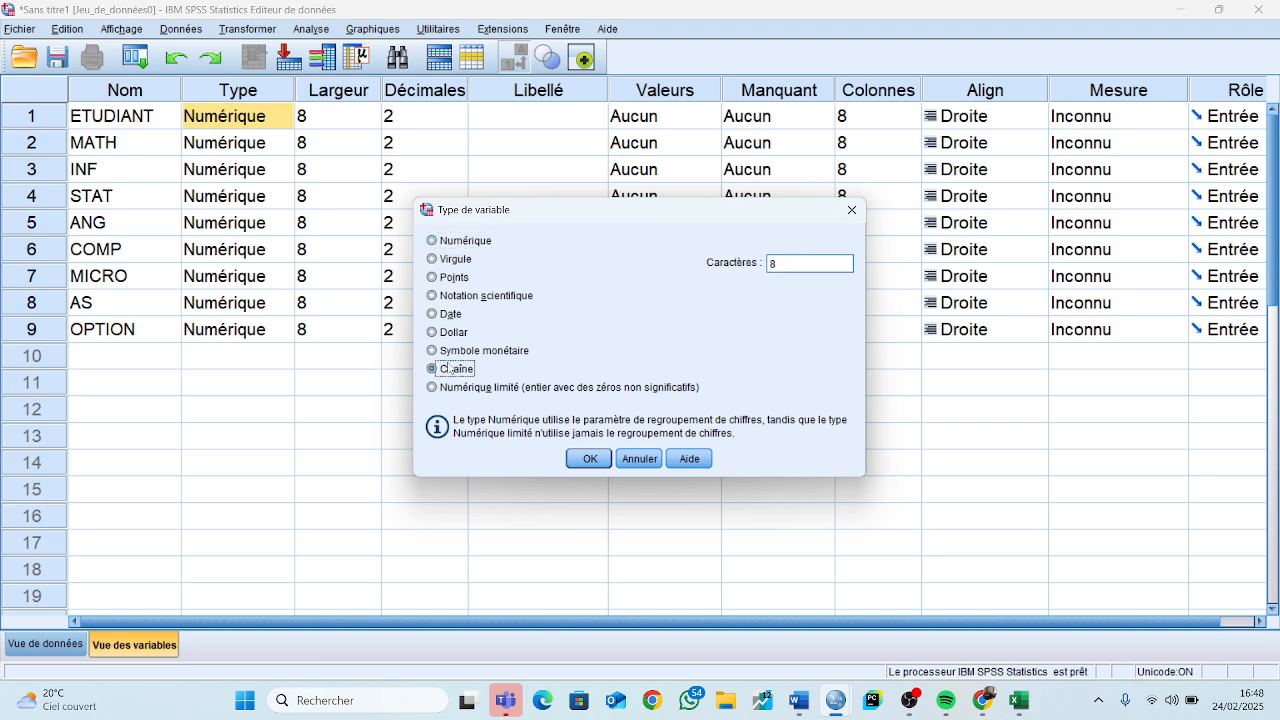
click(588, 458)
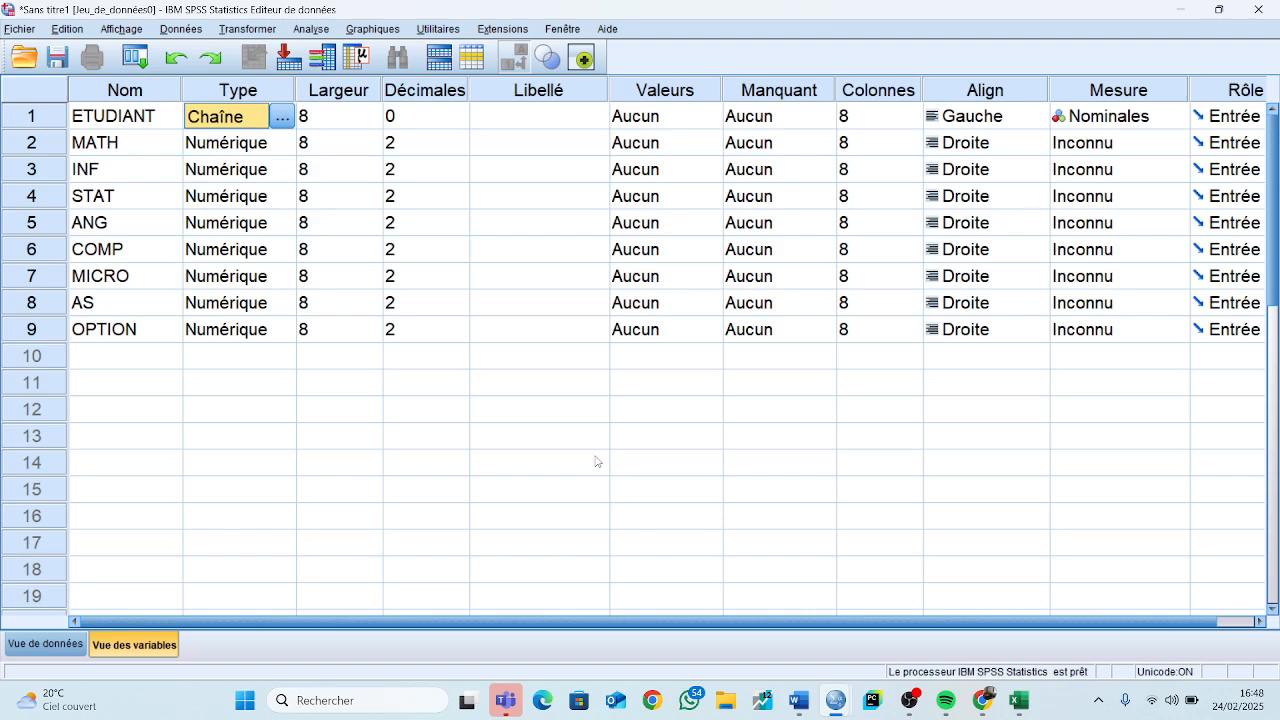
Enter E1 and E2 as the first two ETUDIANT values in the data view
click(46, 647)
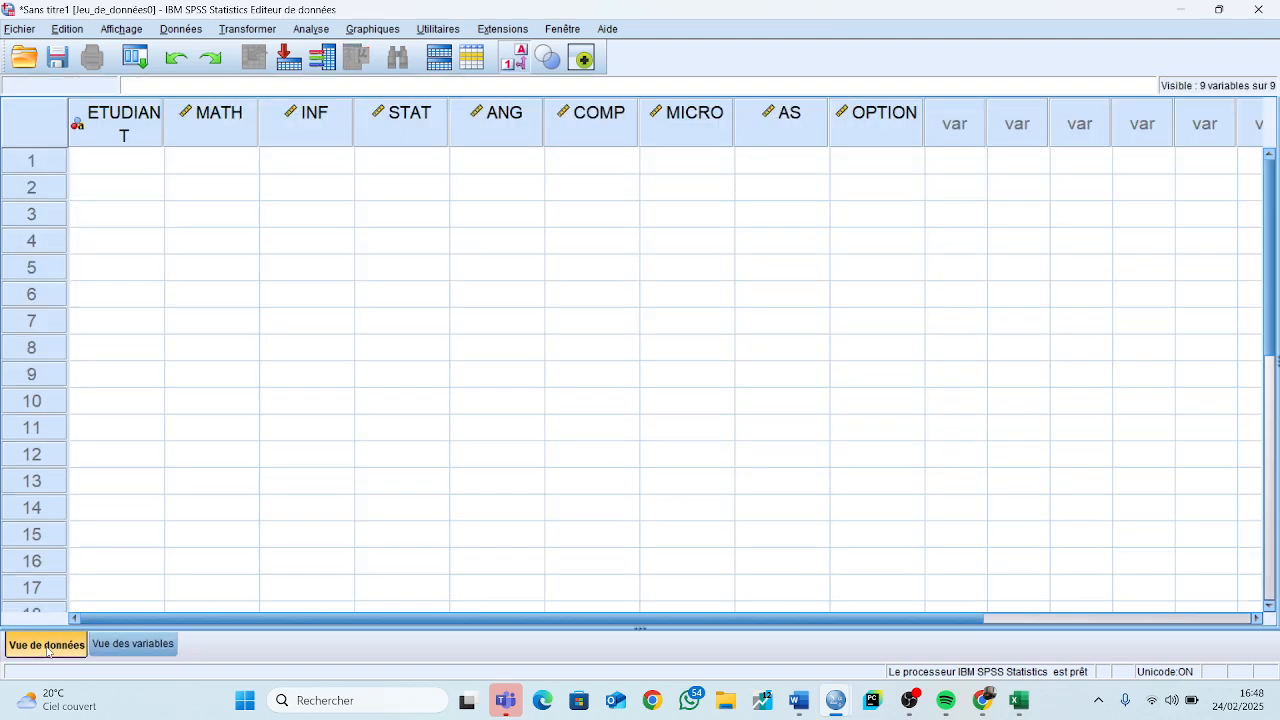
click(121, 163)
text(E)
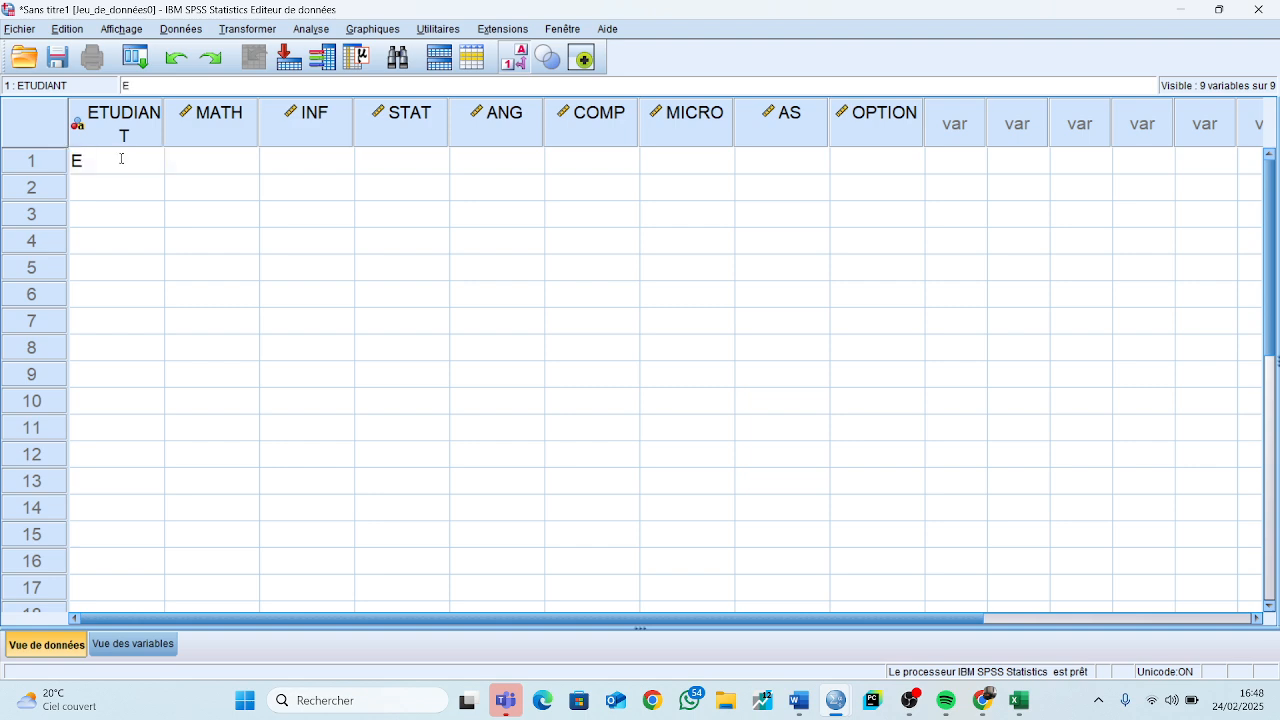
text(1)
key(Return)
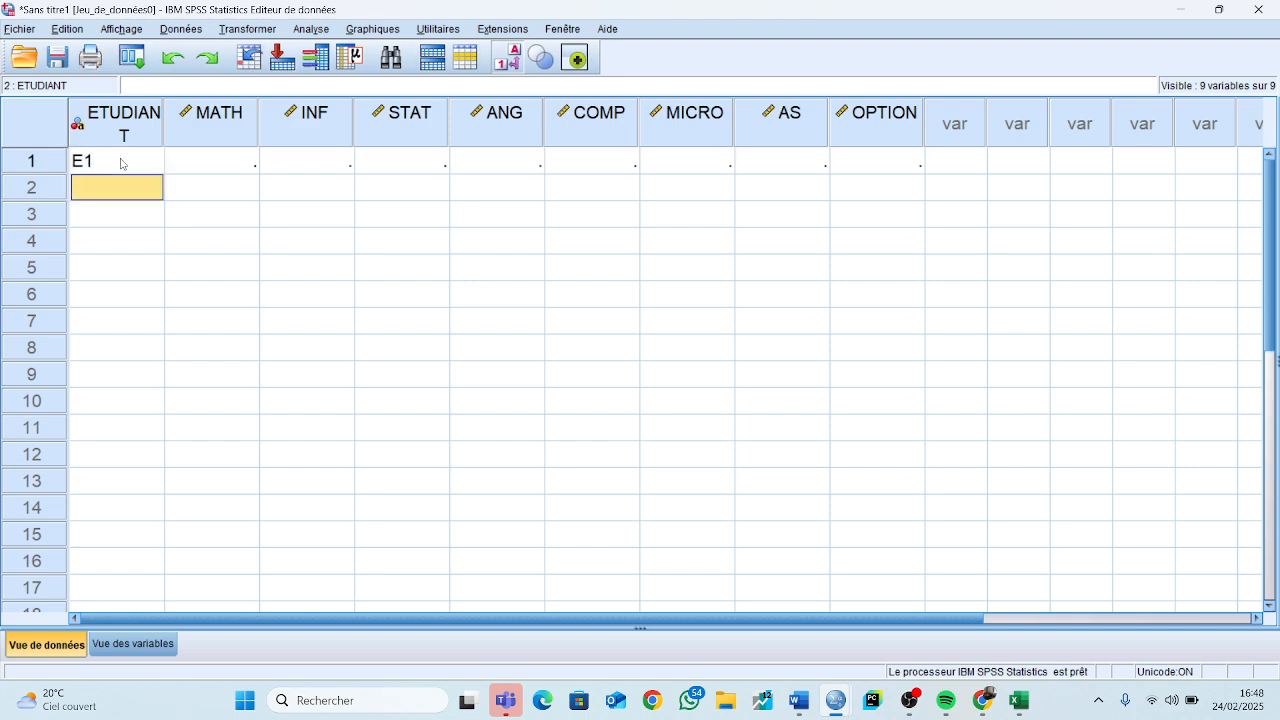
text(E2)
key(Return)
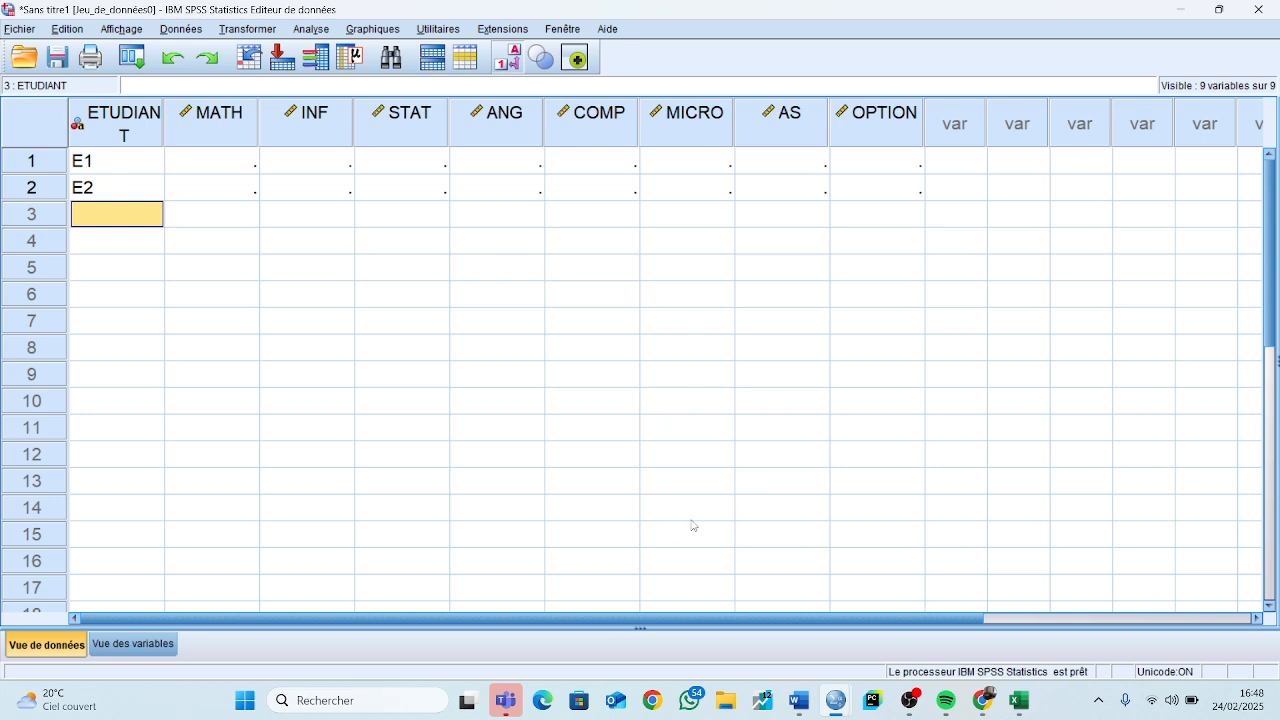
Copy the student codes and six subject grades (J2:P21) from Excel and paste them into the SPSS data from ETUDIANT row 1
click(1017, 702)
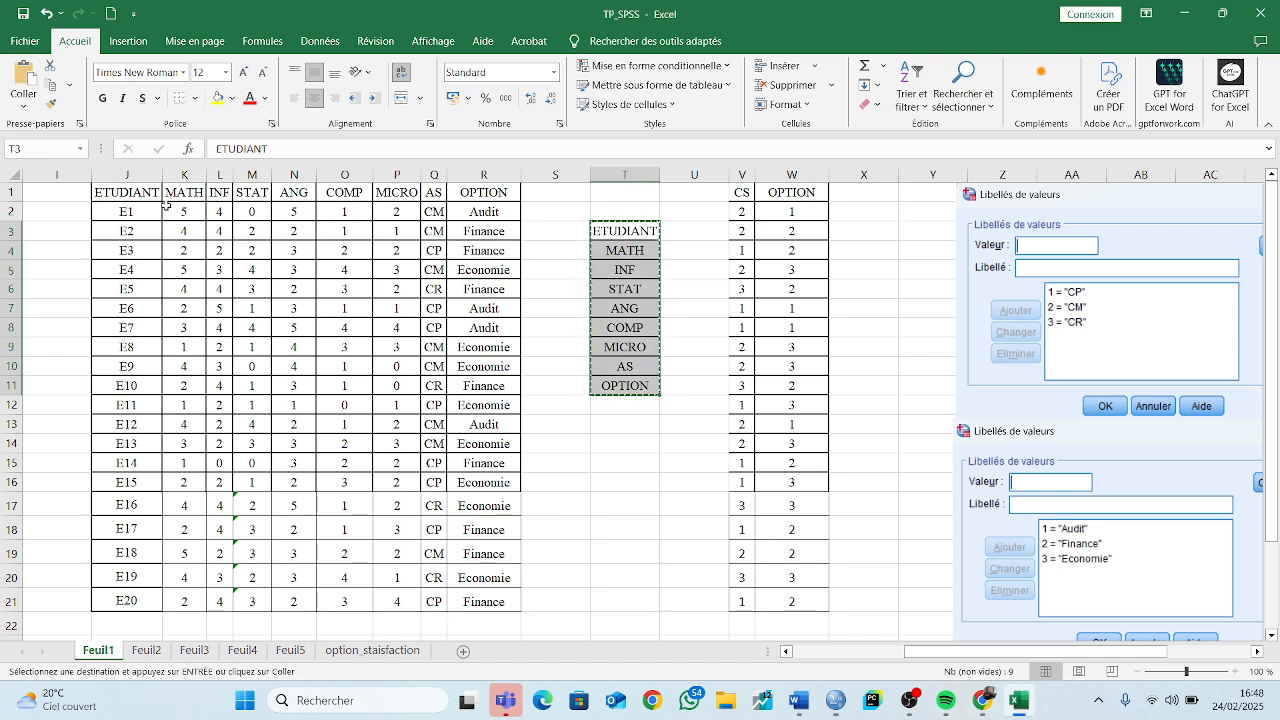
drag(112, 212, 387, 612)
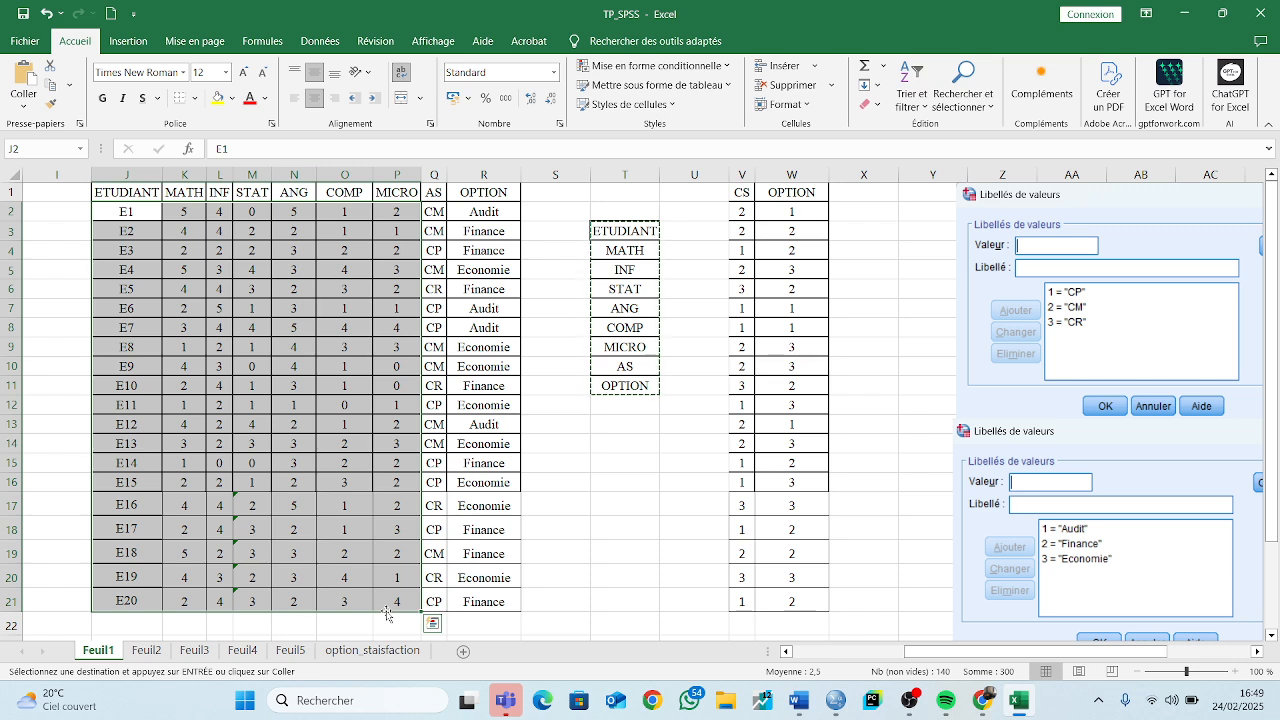
key(ctrl+c)
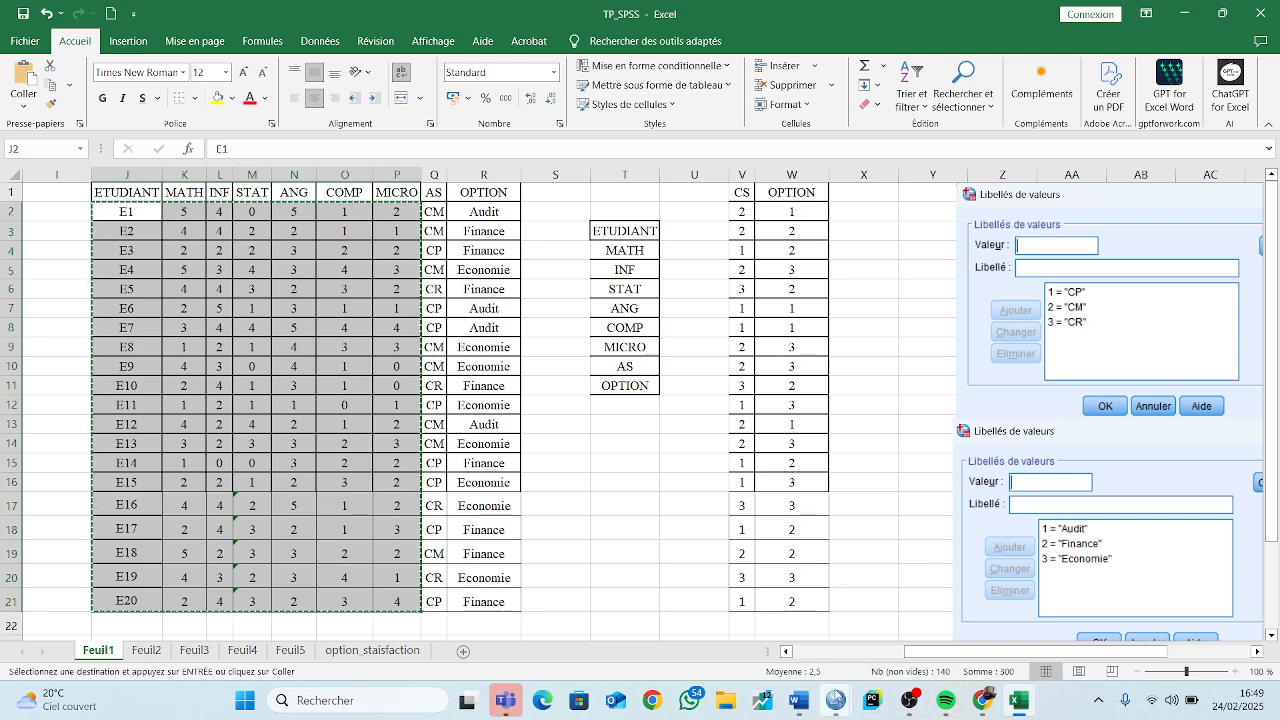
mouse_move(836, 700)
click(615, 635)
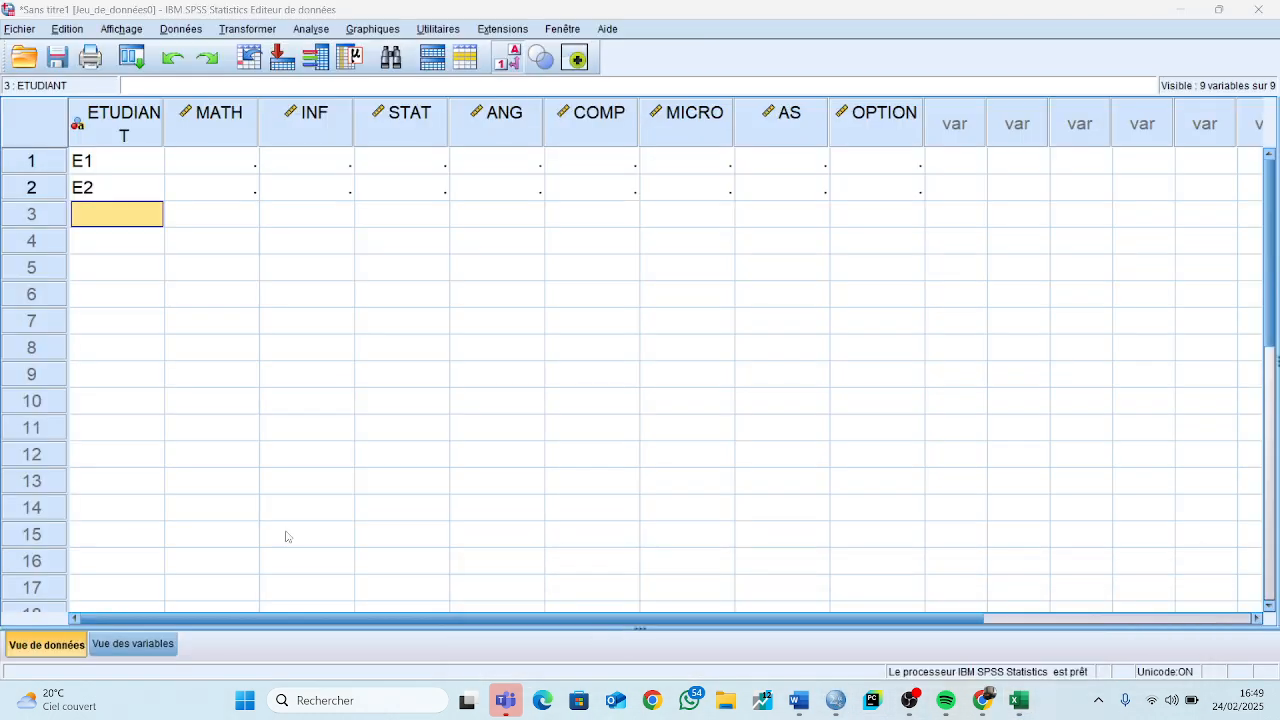
click(101, 162)
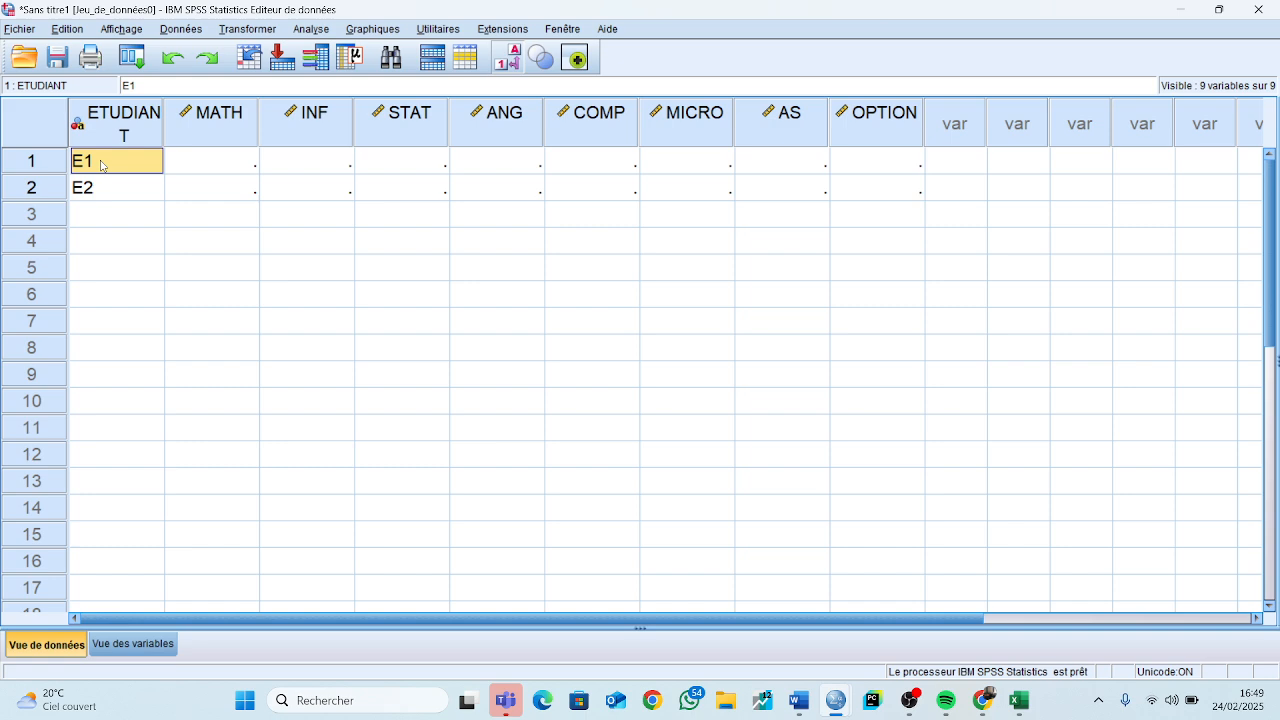
key(ctrl+v)
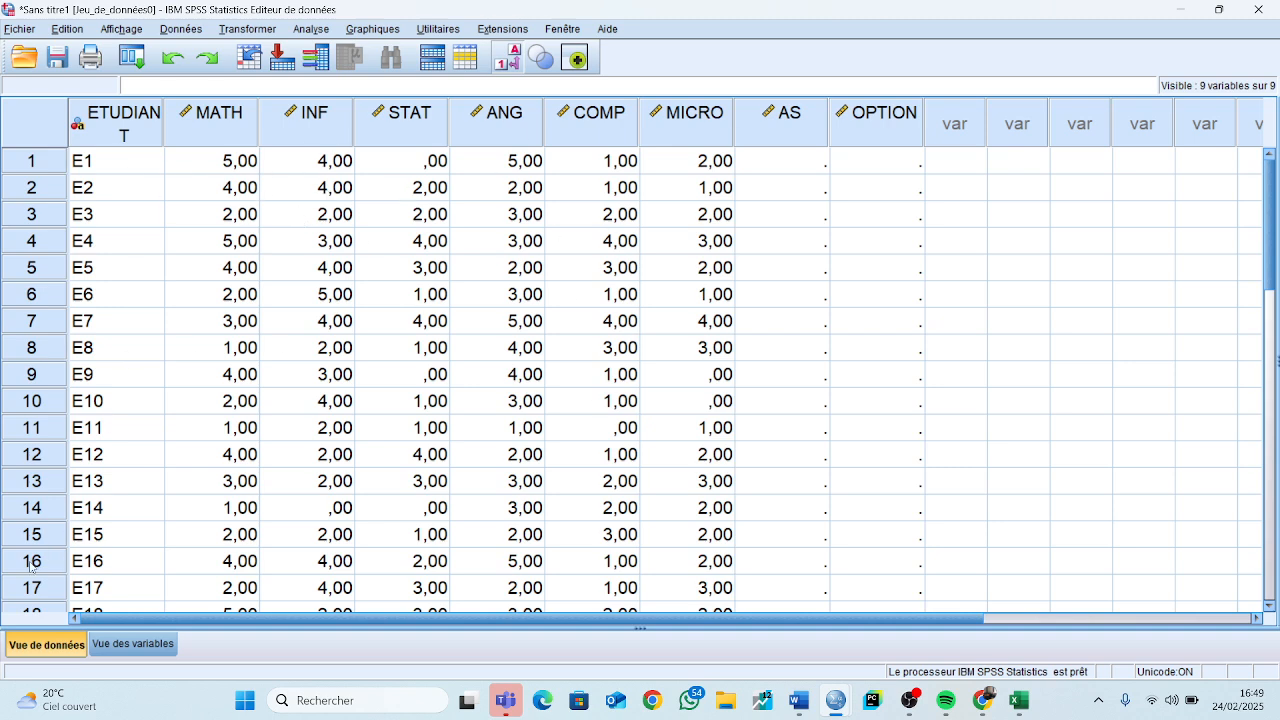
In the variable definitions, set the decimals of MATH, INF and STAT to 0
click(131, 645)
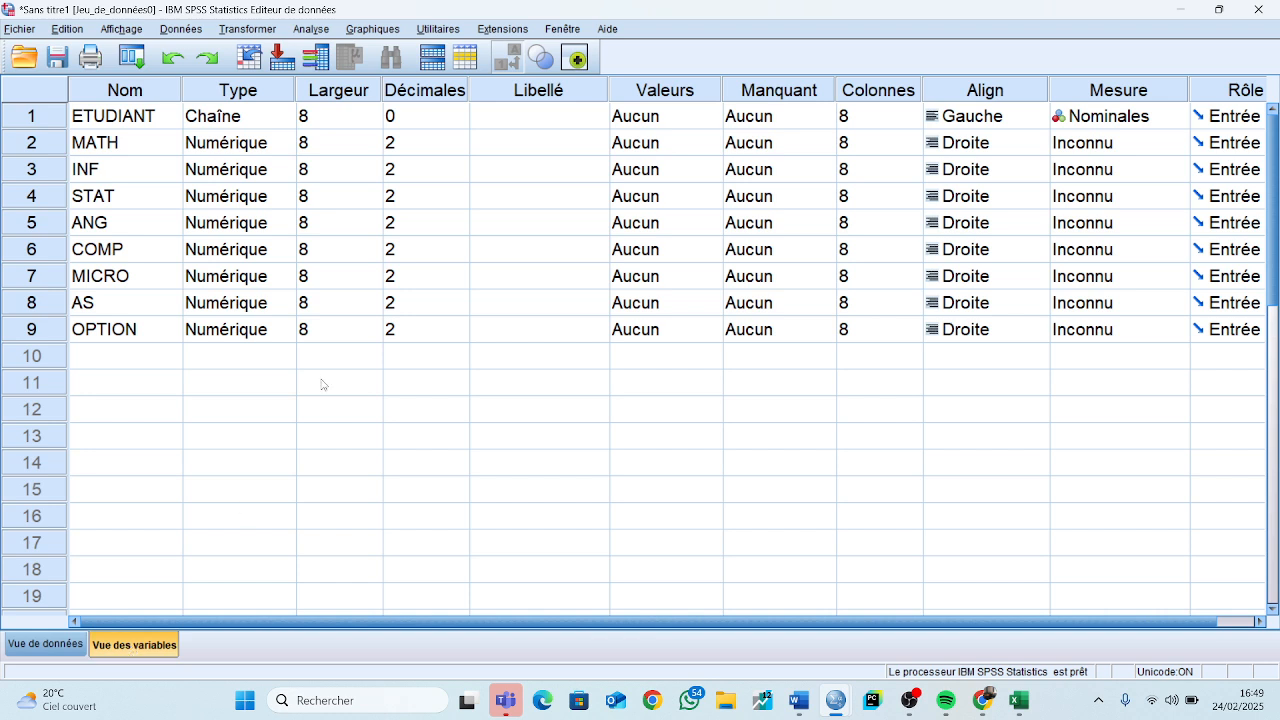
click(468, 150)
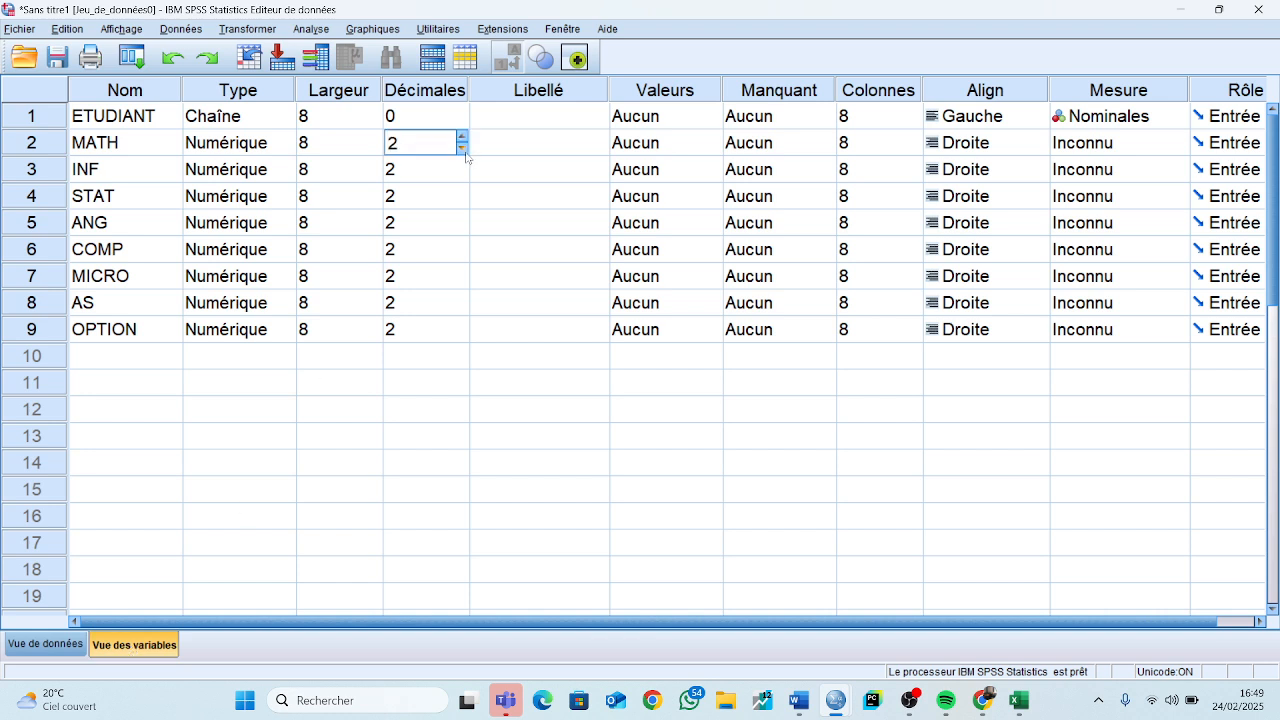
key(BackSpace)
text(0)
click(463, 178)
click(463, 178)
click(463, 178)
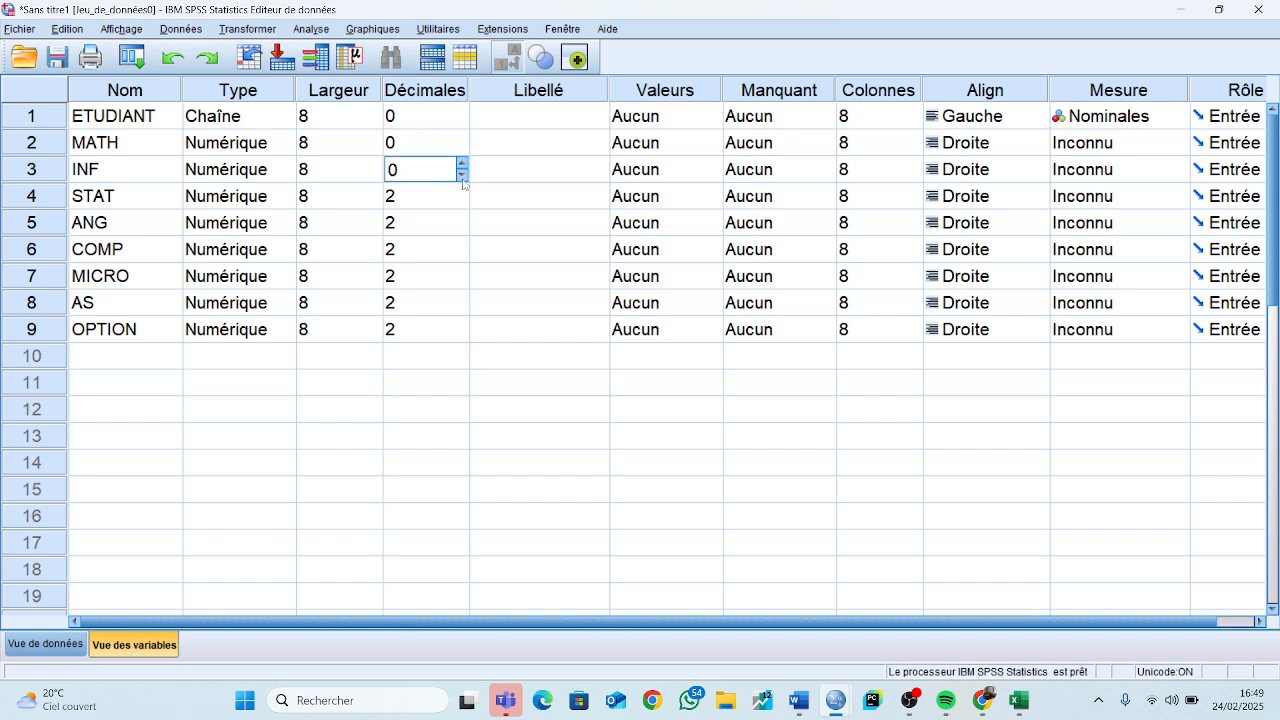
click(463, 203)
click(463, 203)
click(463, 203)
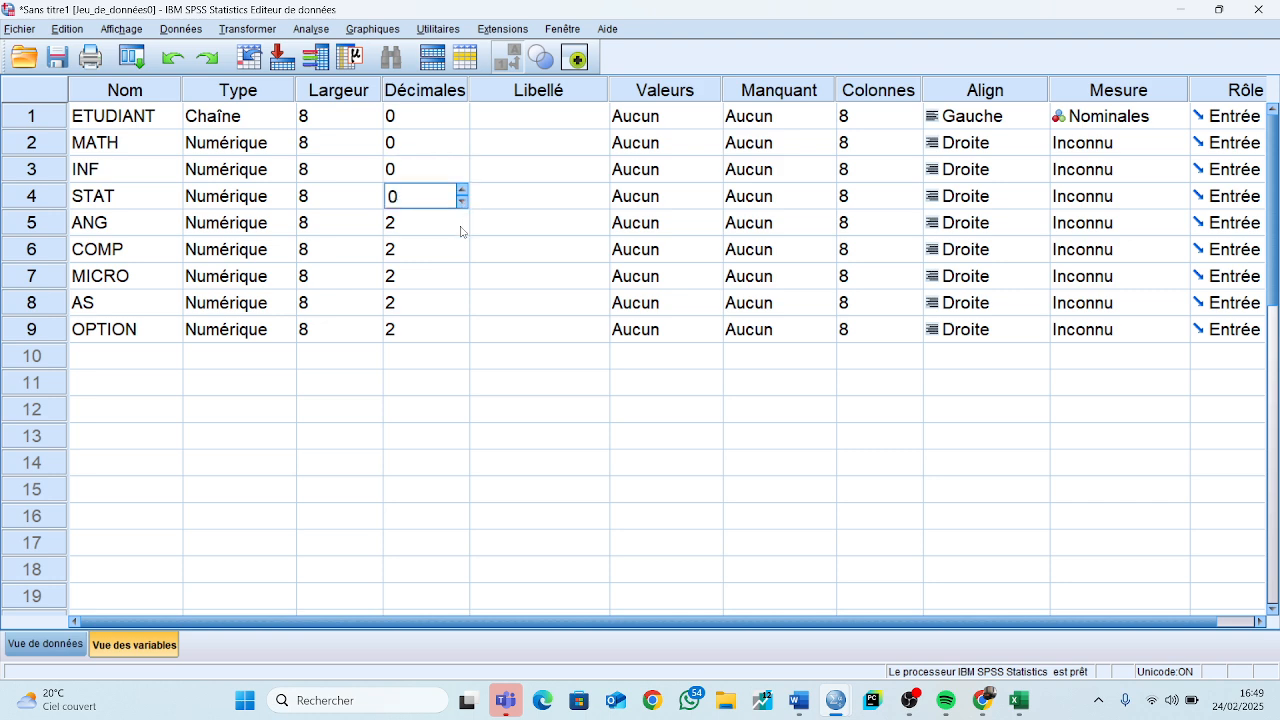
Set the decimals of ANG, COMP and MICRO to 0
click(462, 228)
click(462, 228)
click(462, 228)
click(462, 254)
click(462, 254)
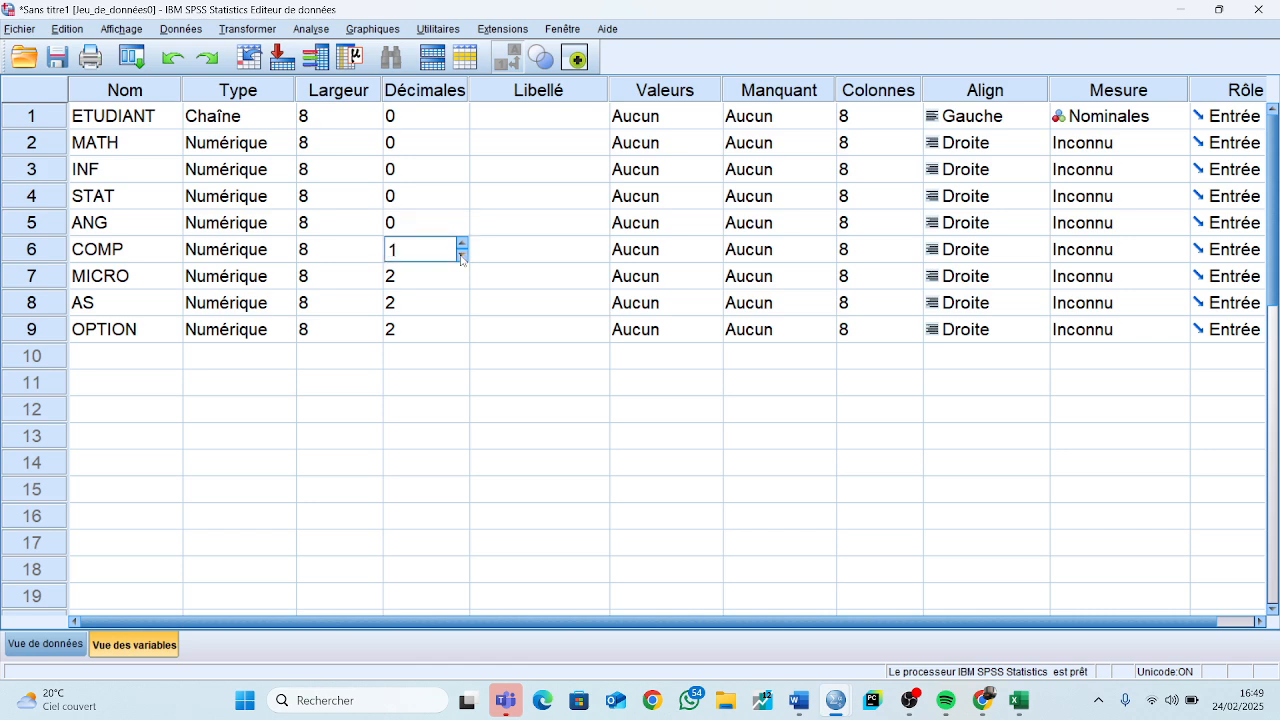
click(462, 254)
click(462, 282)
click(462, 282)
click(462, 282)
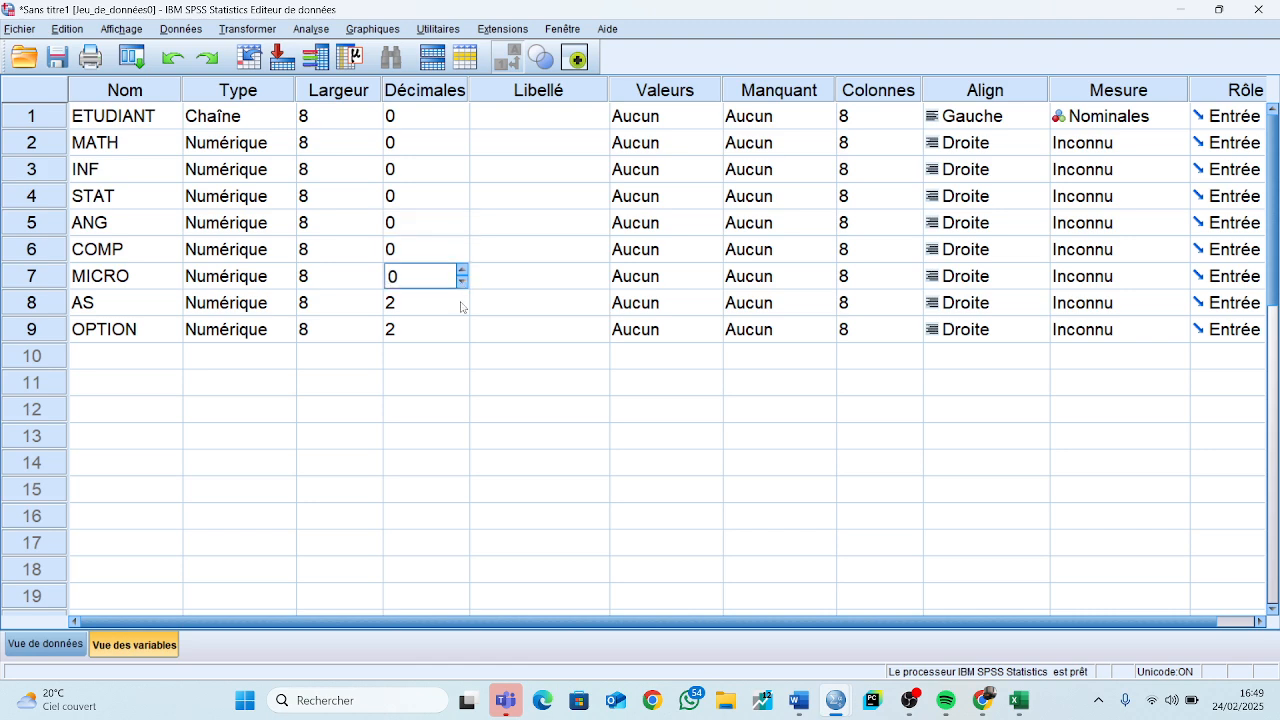
Set the decimals of AS and OPTION to 0
click(462, 308)
click(462, 308)
click(462, 308)
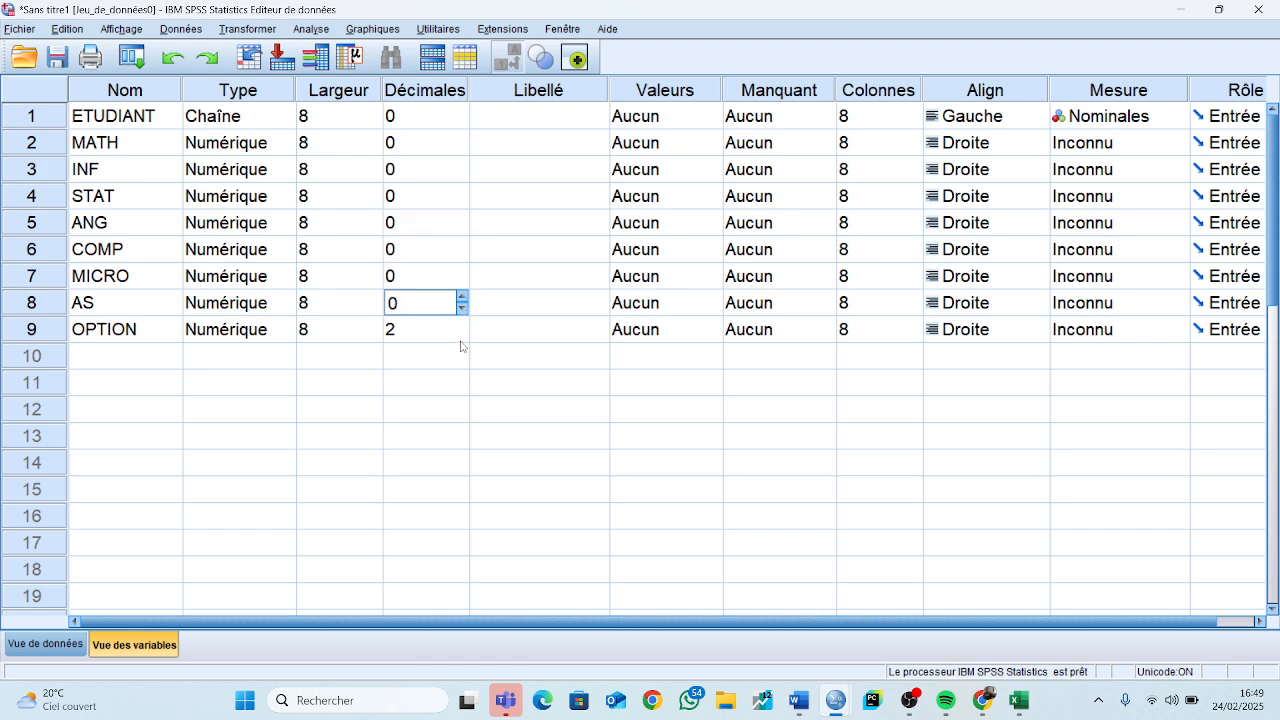
click(462, 336)
click(462, 336)
click(462, 336)
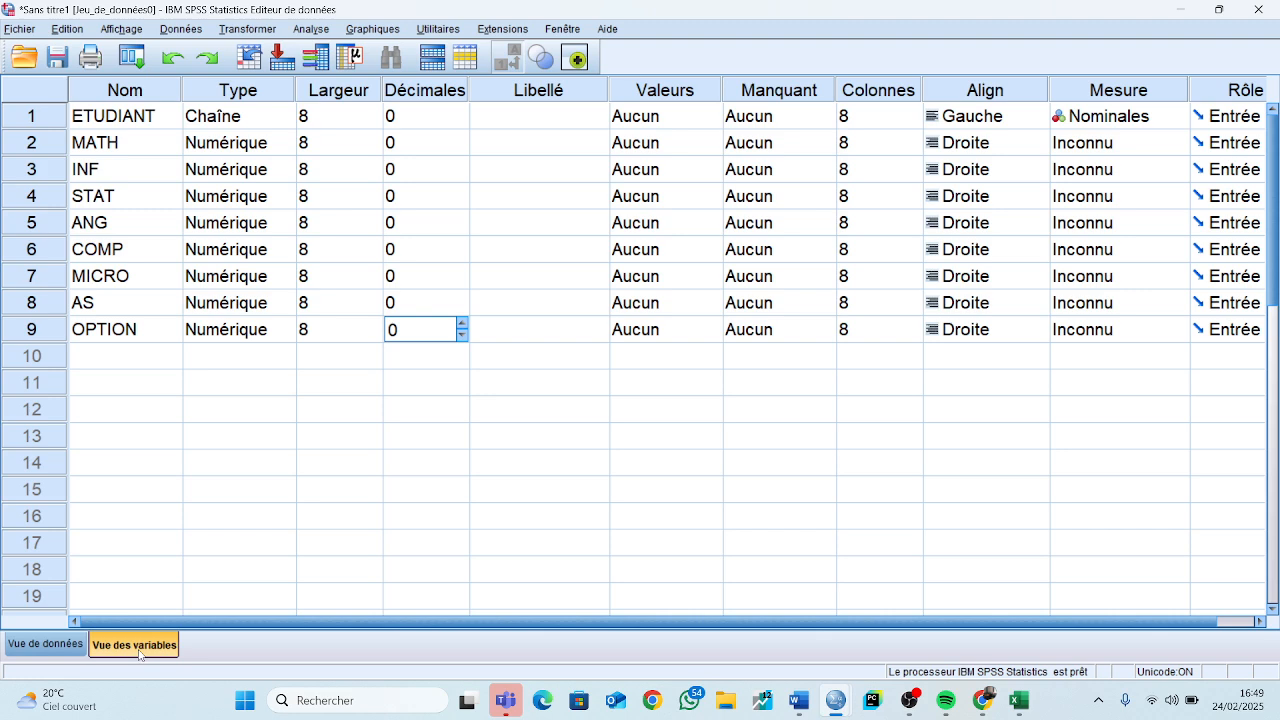
click(706, 310)
click(704, 305)
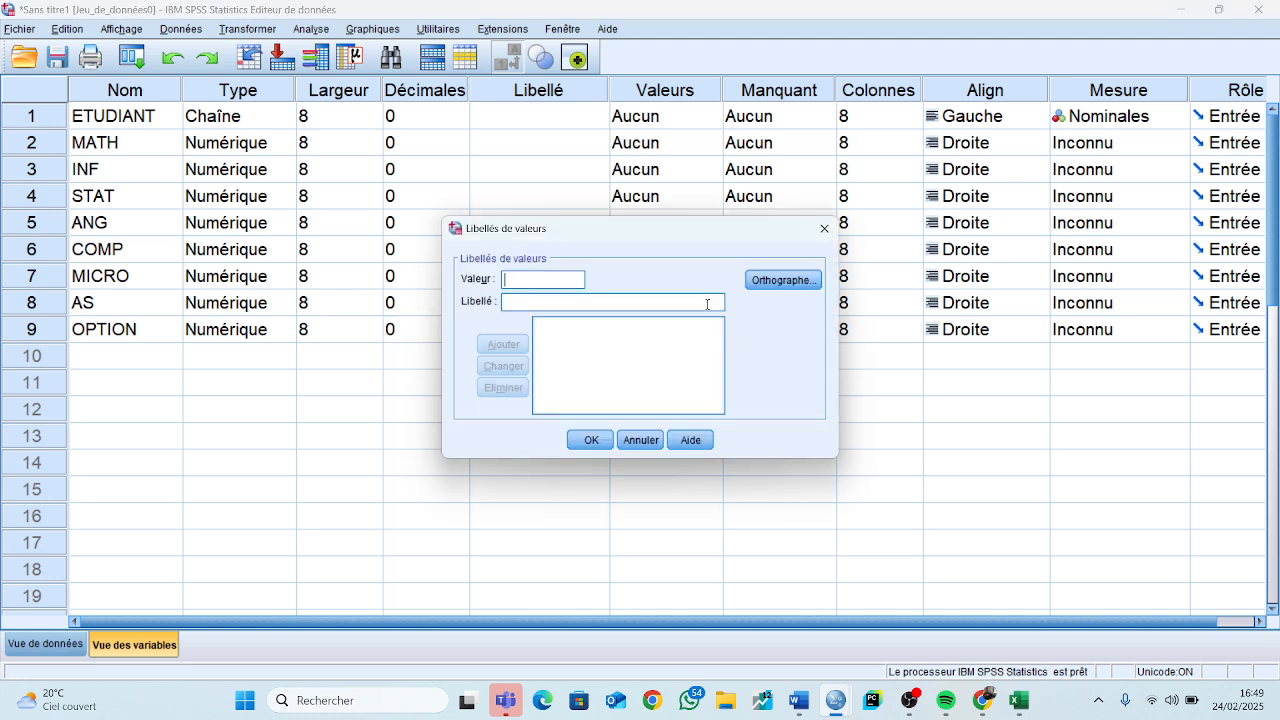
click(825, 230)
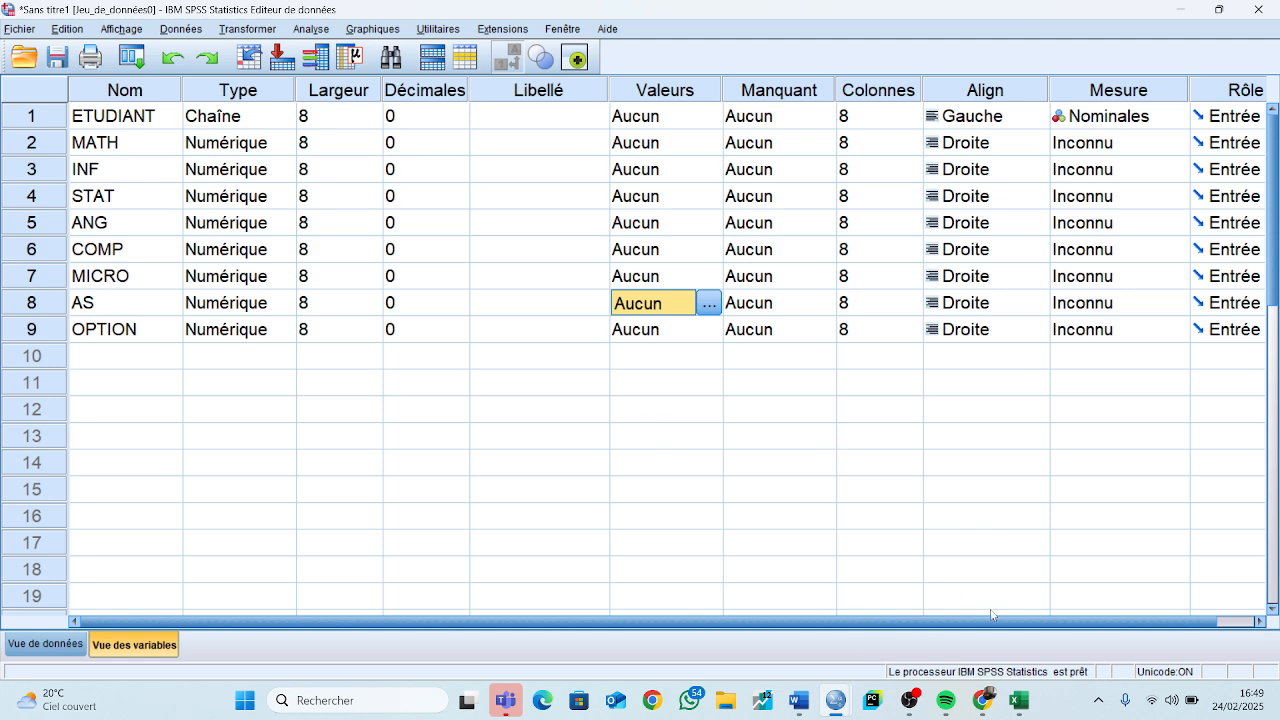
Consult the category coding in the Excel sheet and, back in SPSS, add the value label 1 = CP to AS
click(1019, 700)
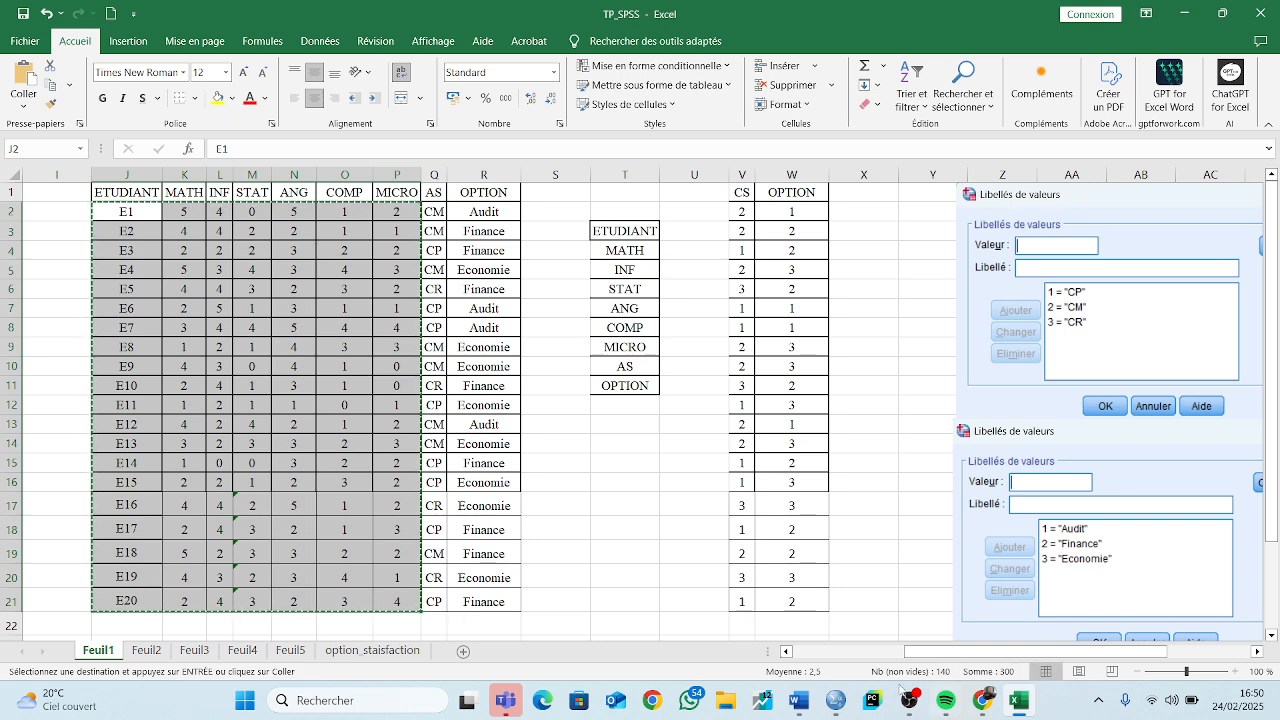
mouse_move(836, 700)
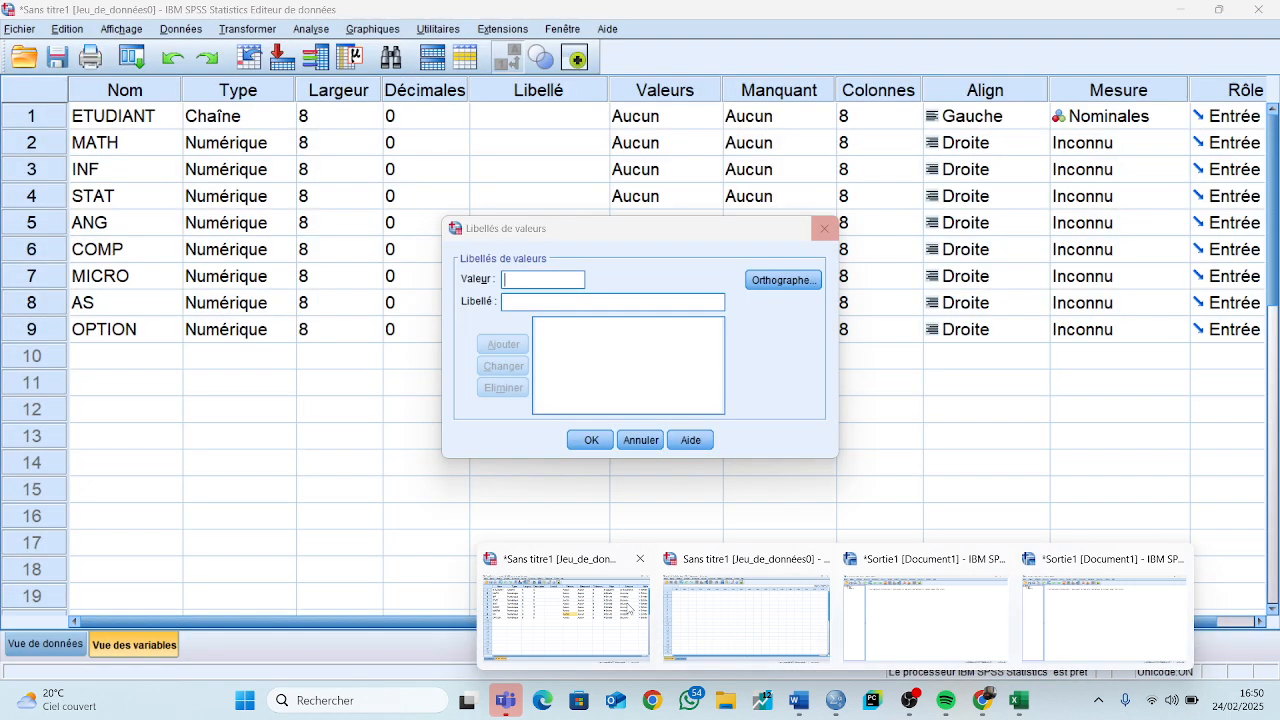
click(628, 607)
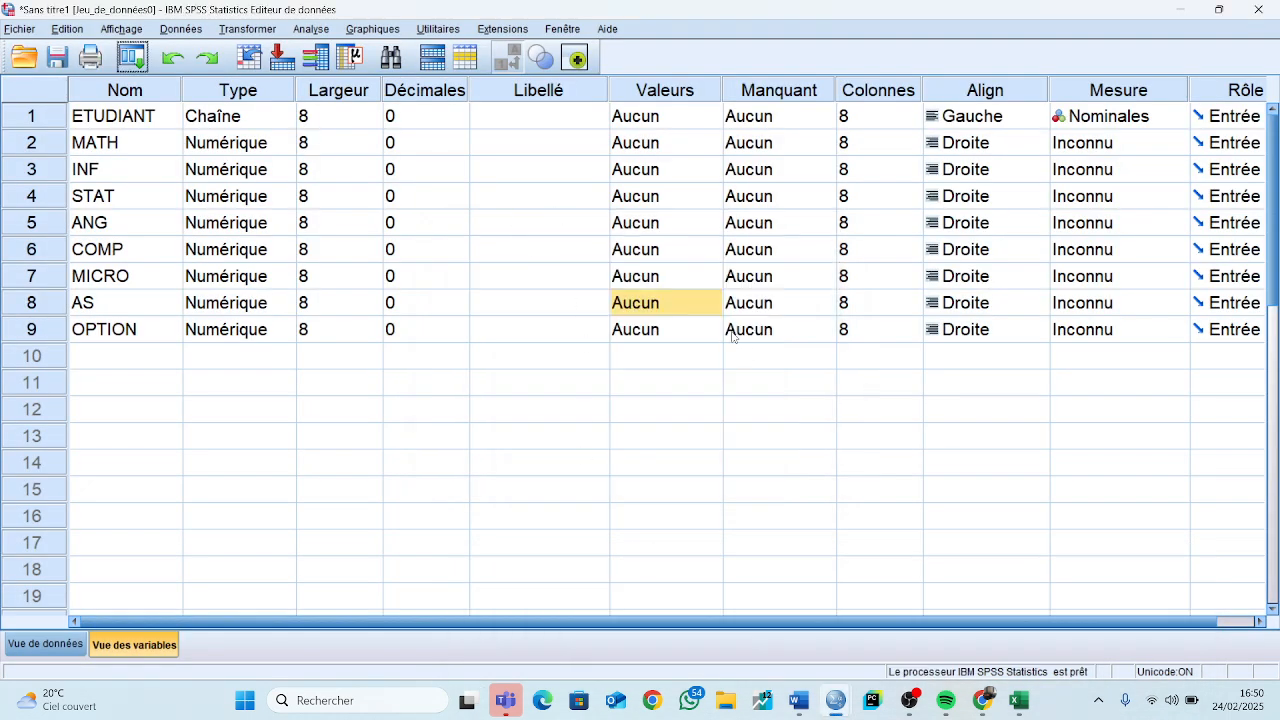
click(714, 306)
click(714, 303)
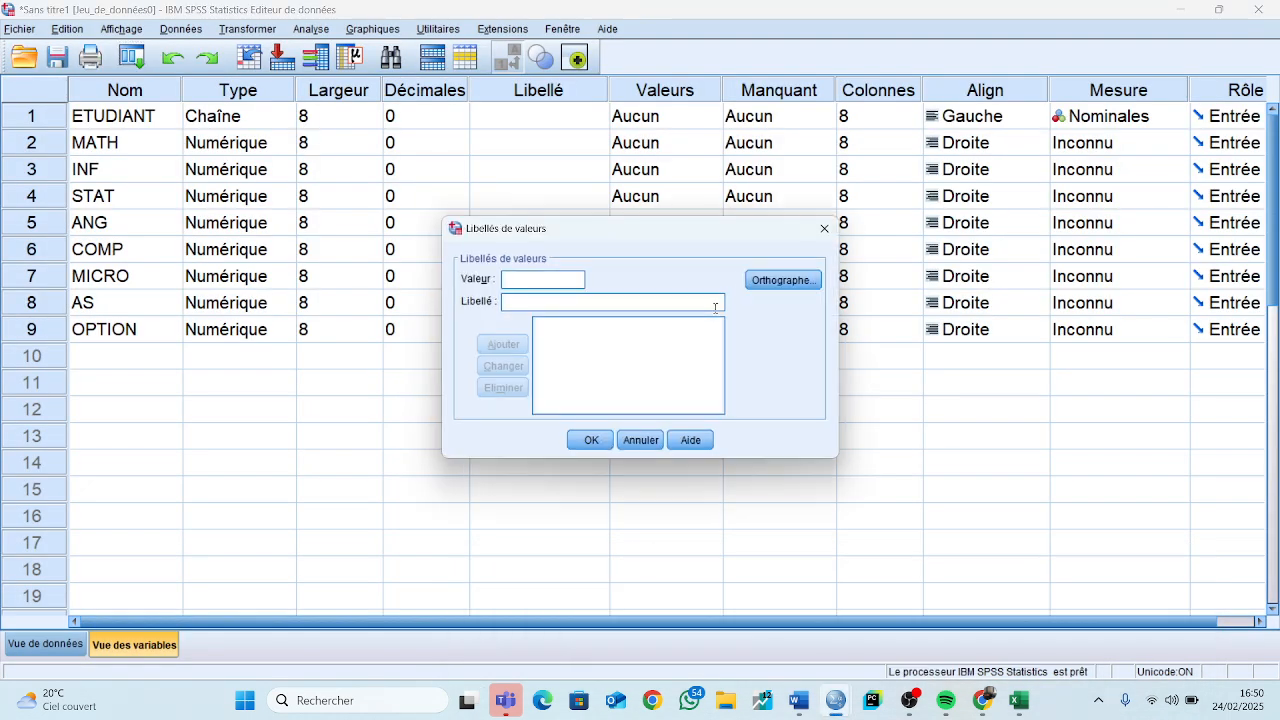
text(1)
text(CP)
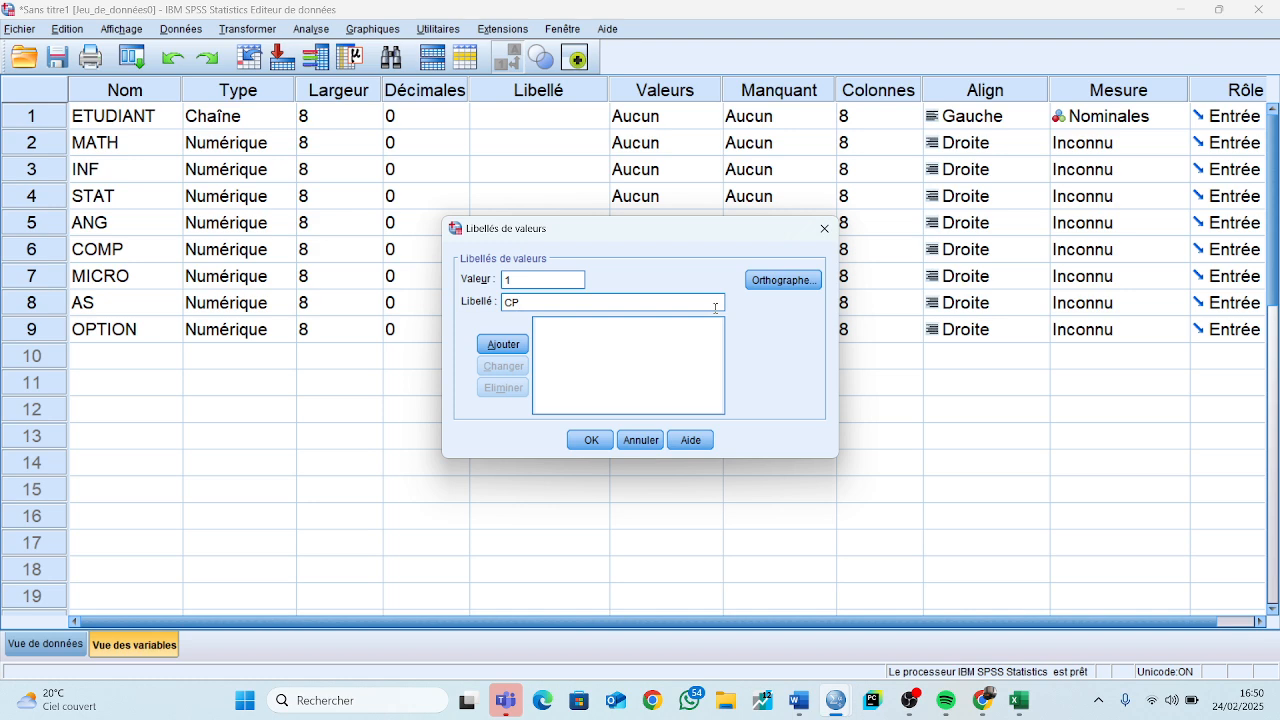
click(496, 347)
Add the value labels 2 = CM and 3 = CR to AS and apply the label set
text(2)
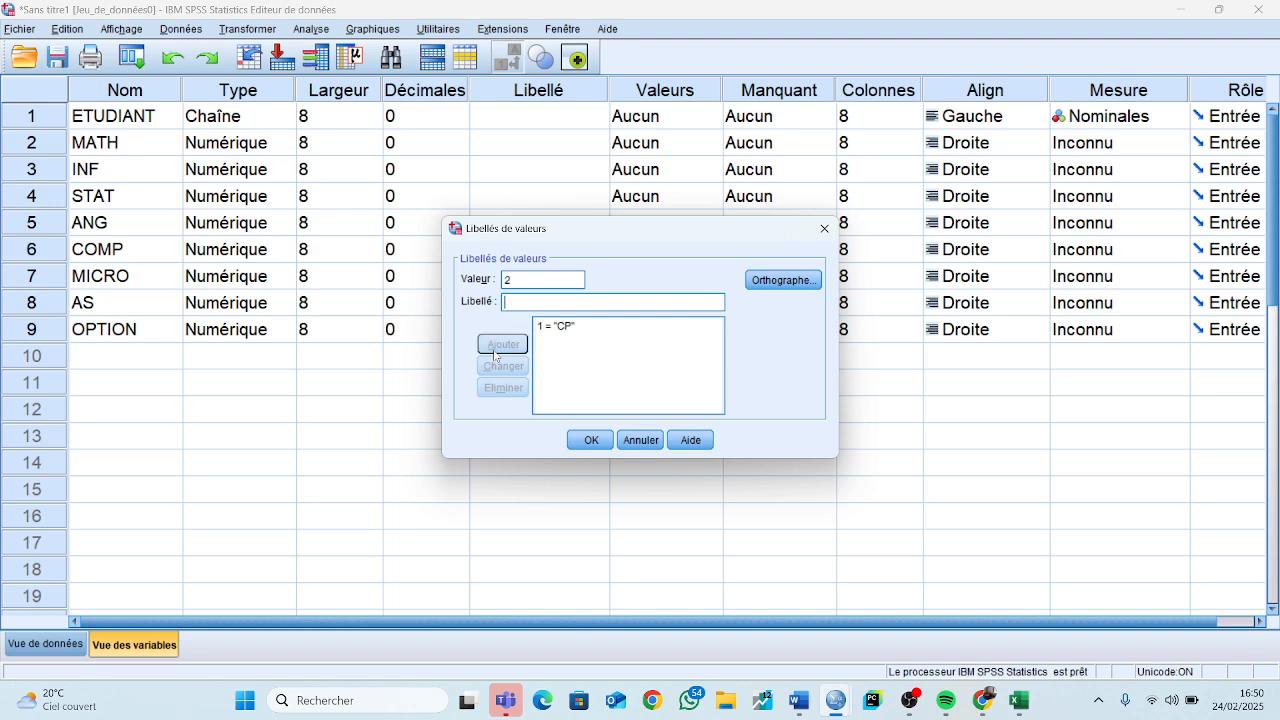
text( = "CM)
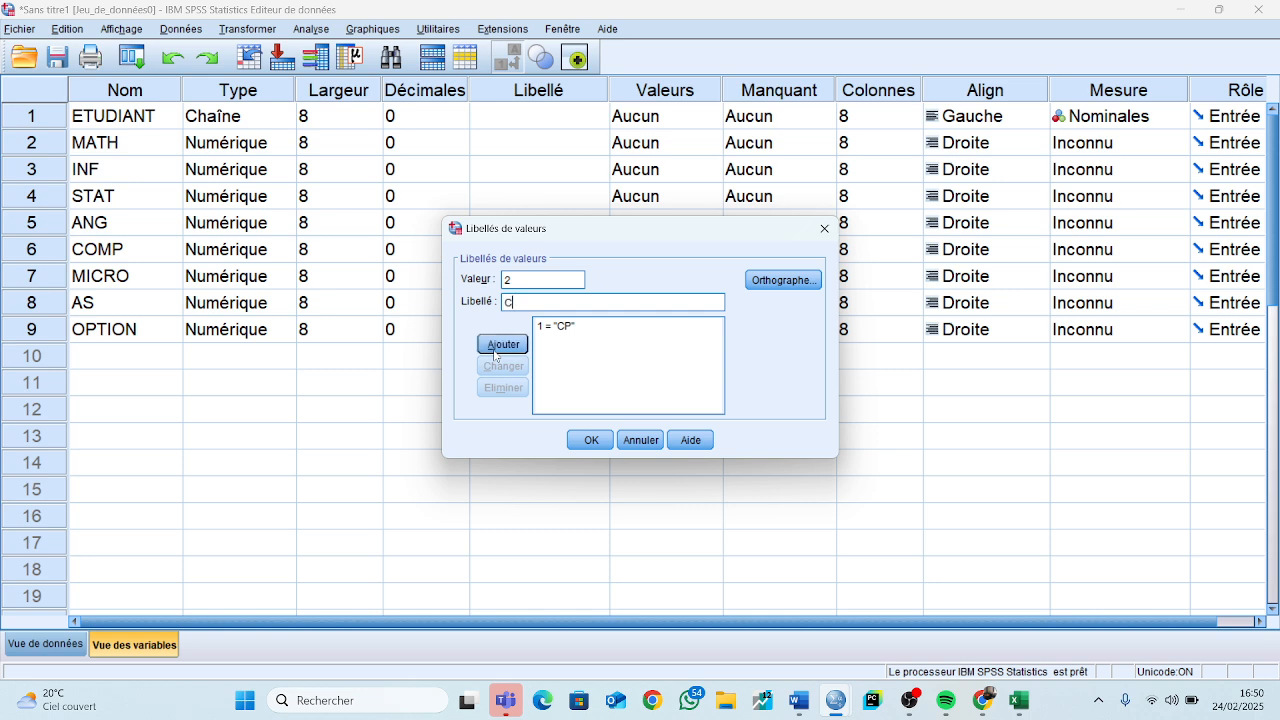
click(494, 350)
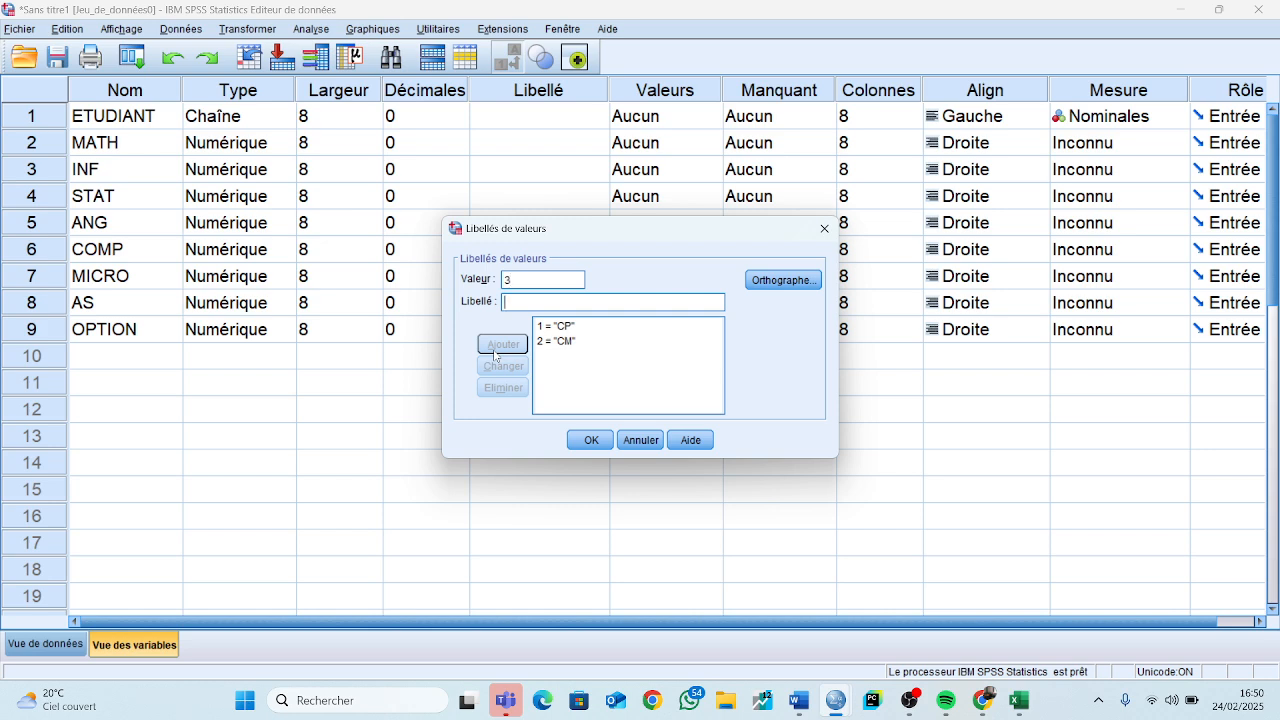
text(CR)
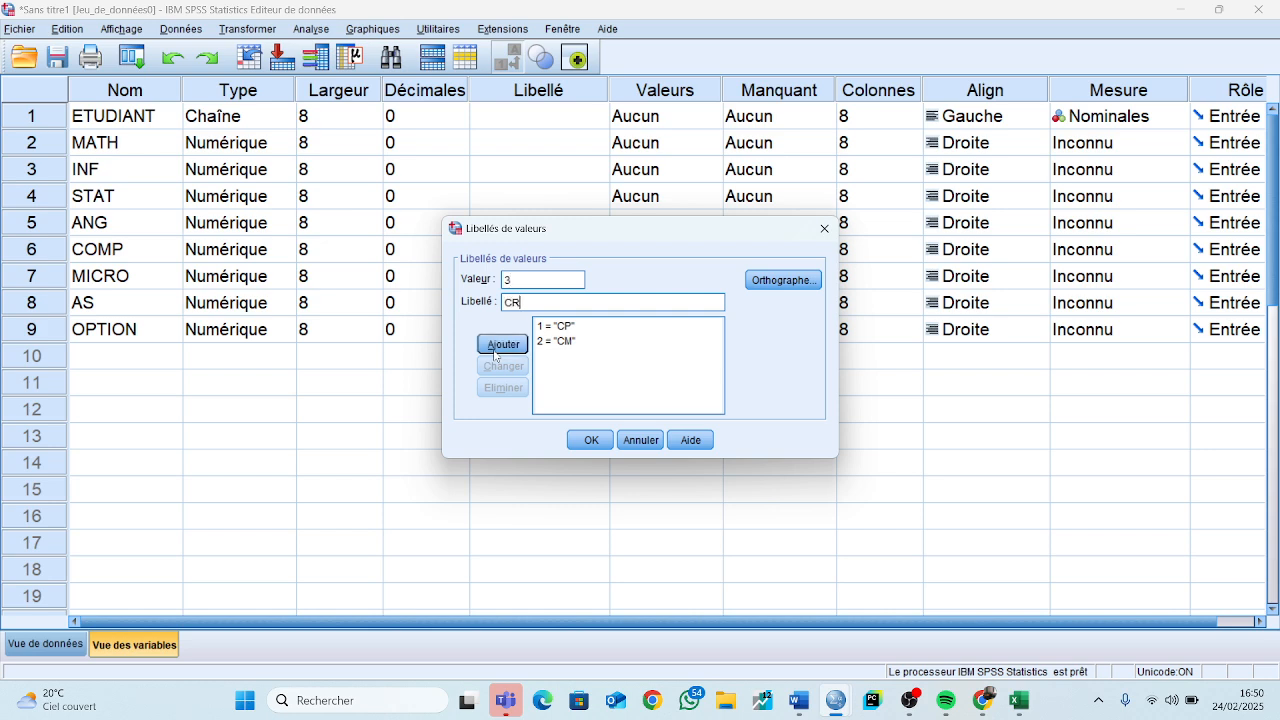
click(494, 350)
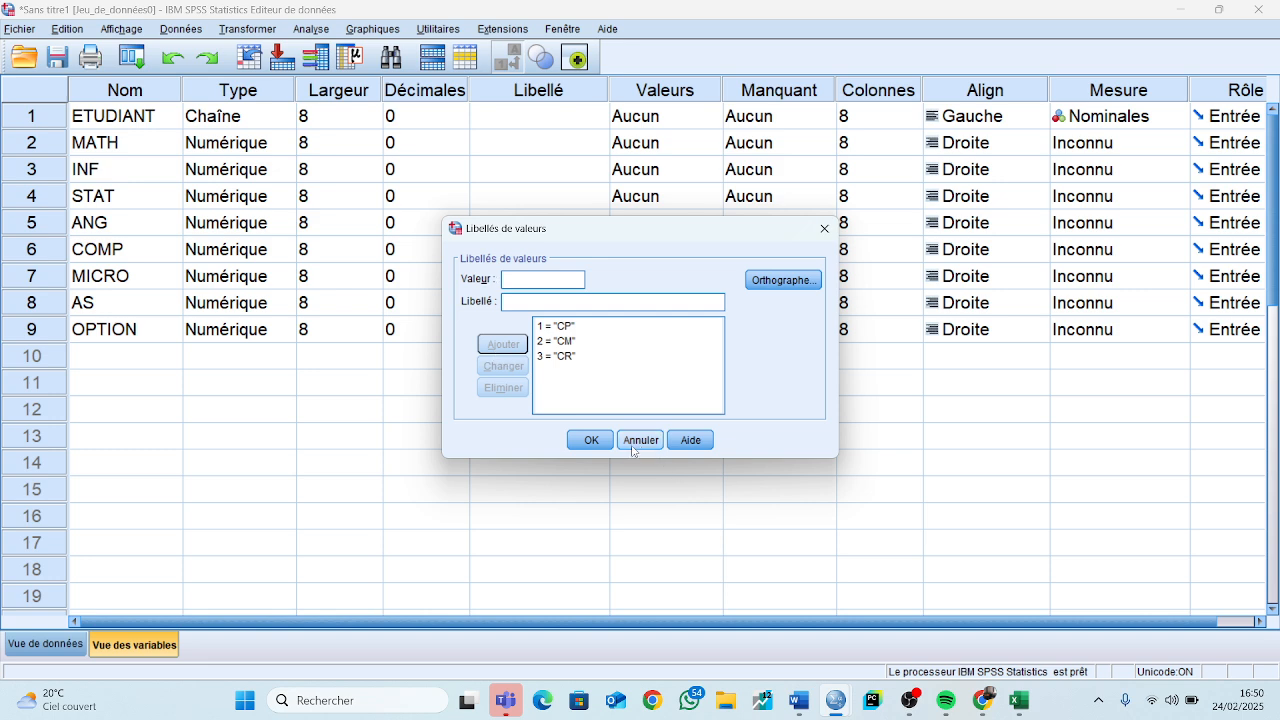
click(591, 440)
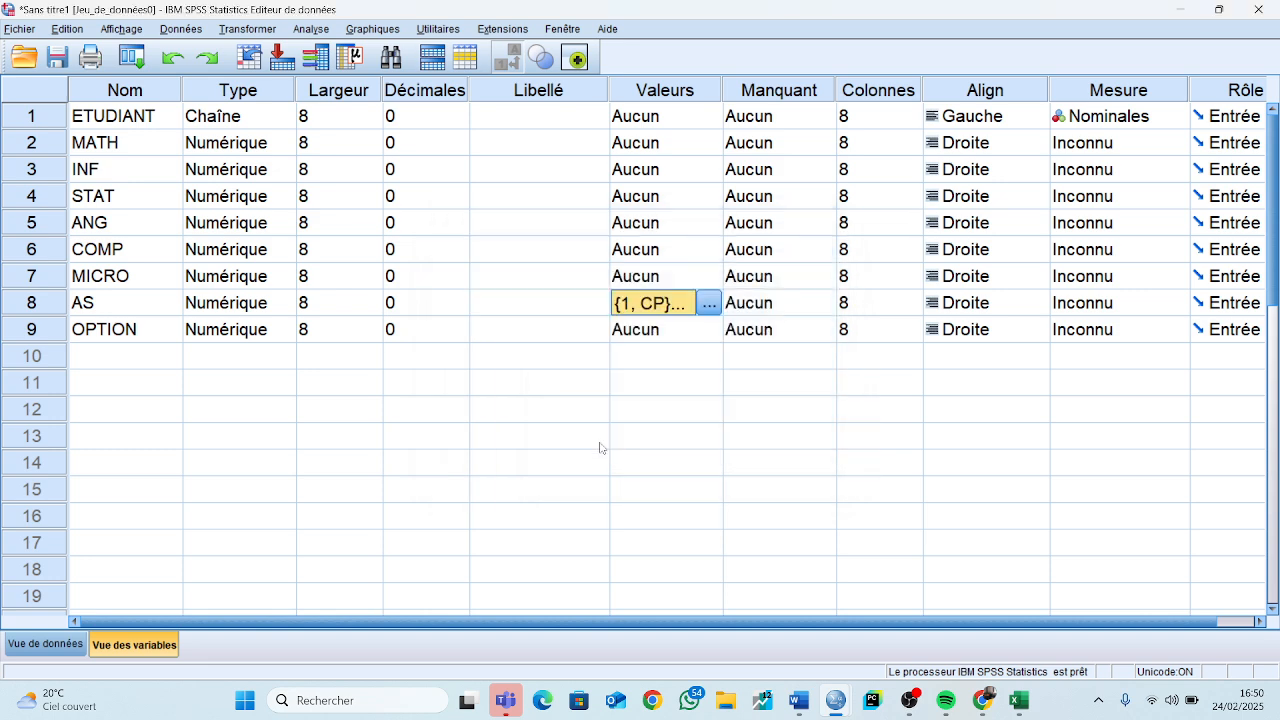
Consult the OPTION coding in the Excel sheet and, back in SPSS, add the value label 1 = Audit to OPTION
click(710, 337)
click(710, 335)
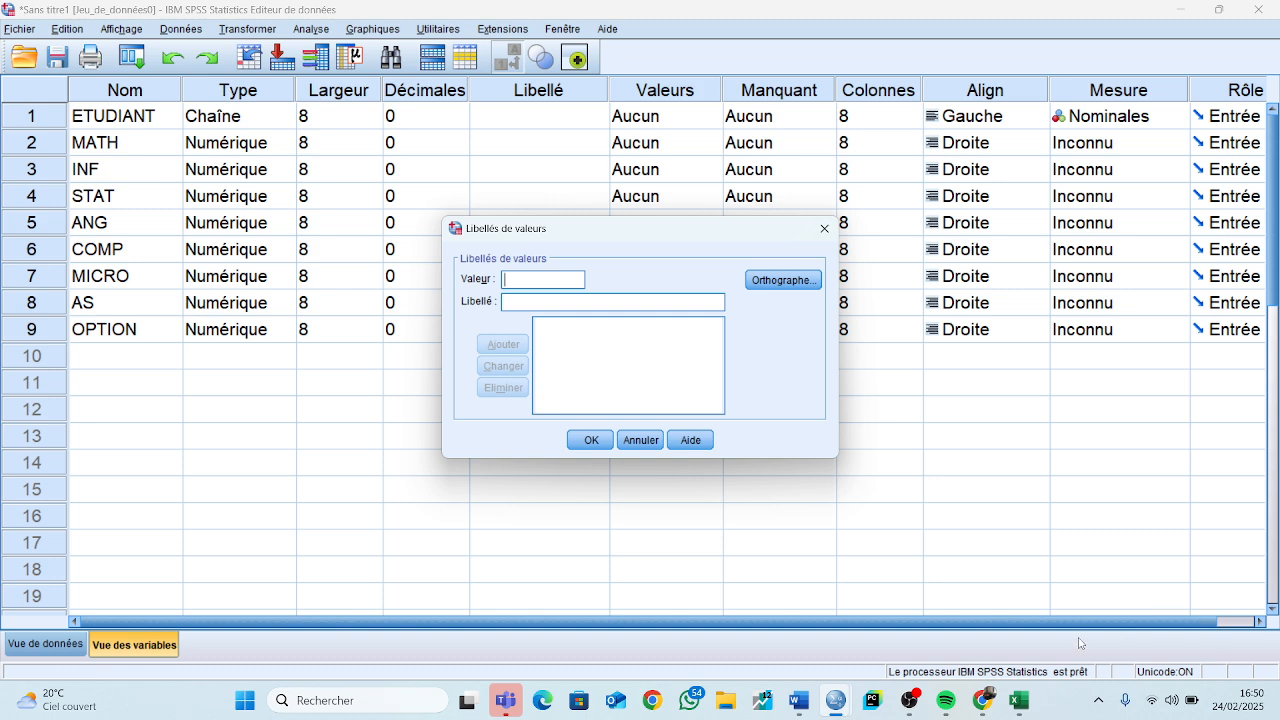
mouse_move(1018, 700)
click(1048, 624)
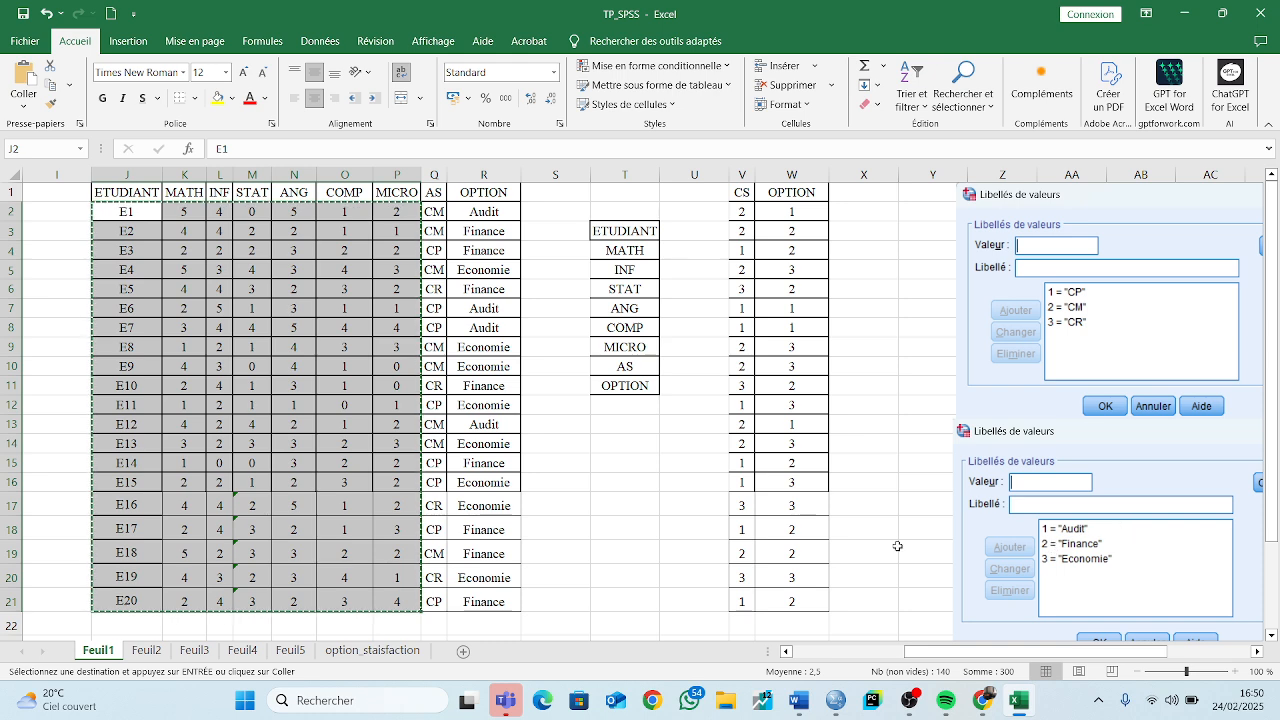
mouse_move(1016, 706)
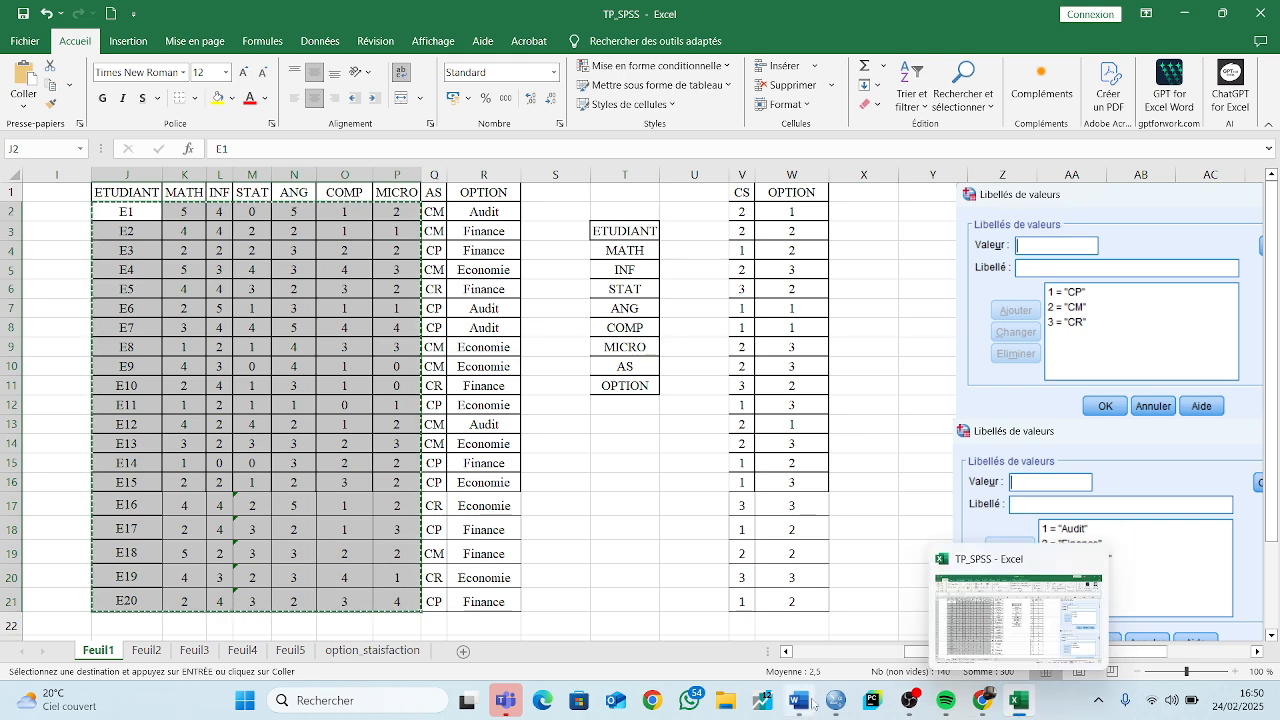
mouse_move(832, 706)
click(566, 615)
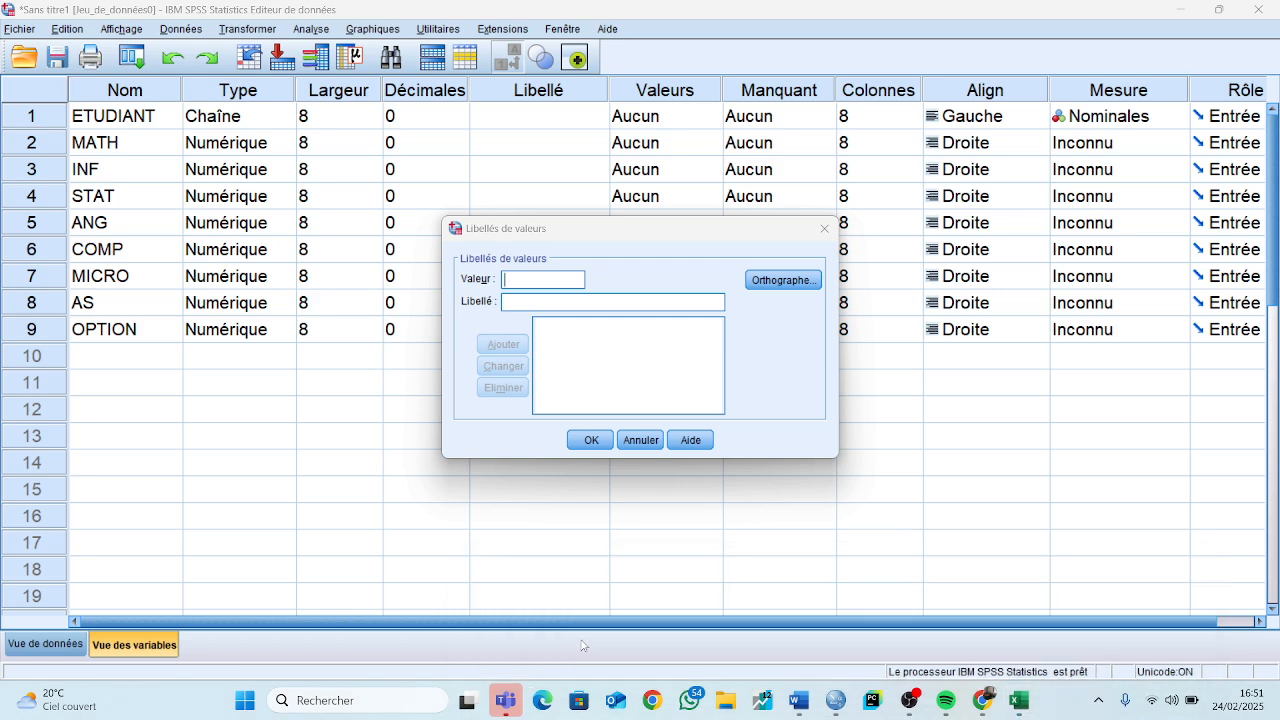
text(1)
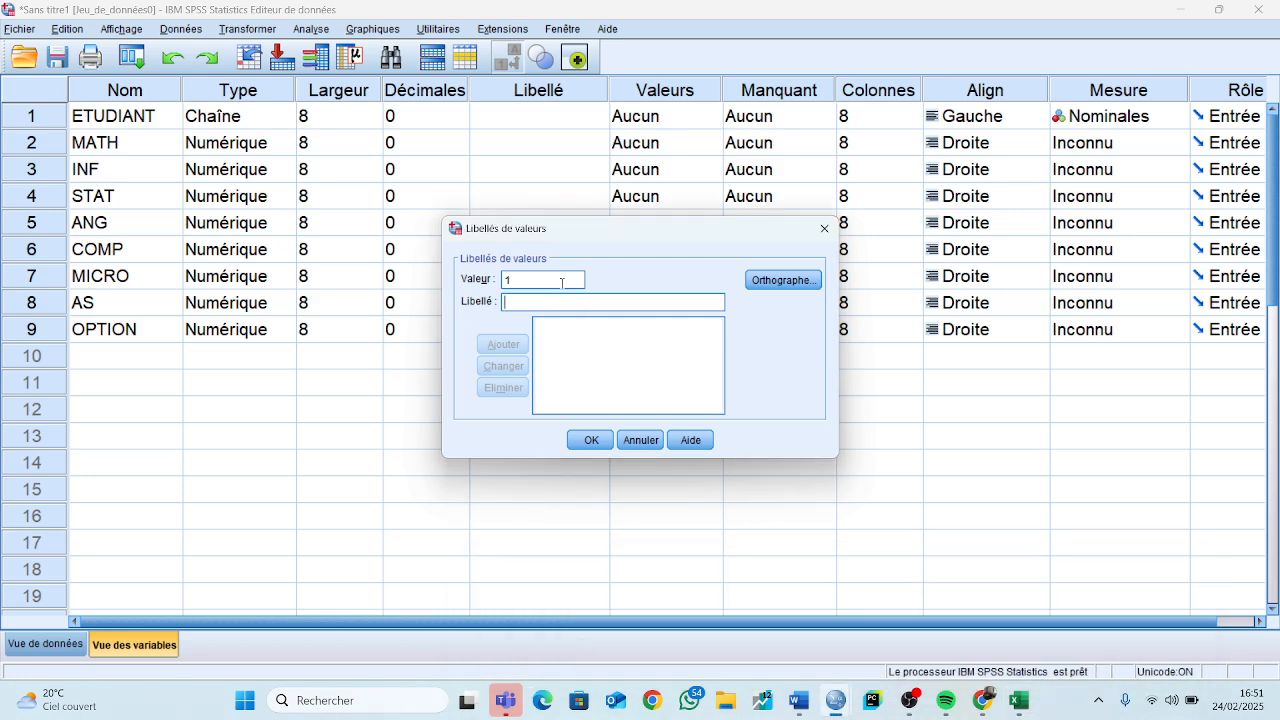
text(A)
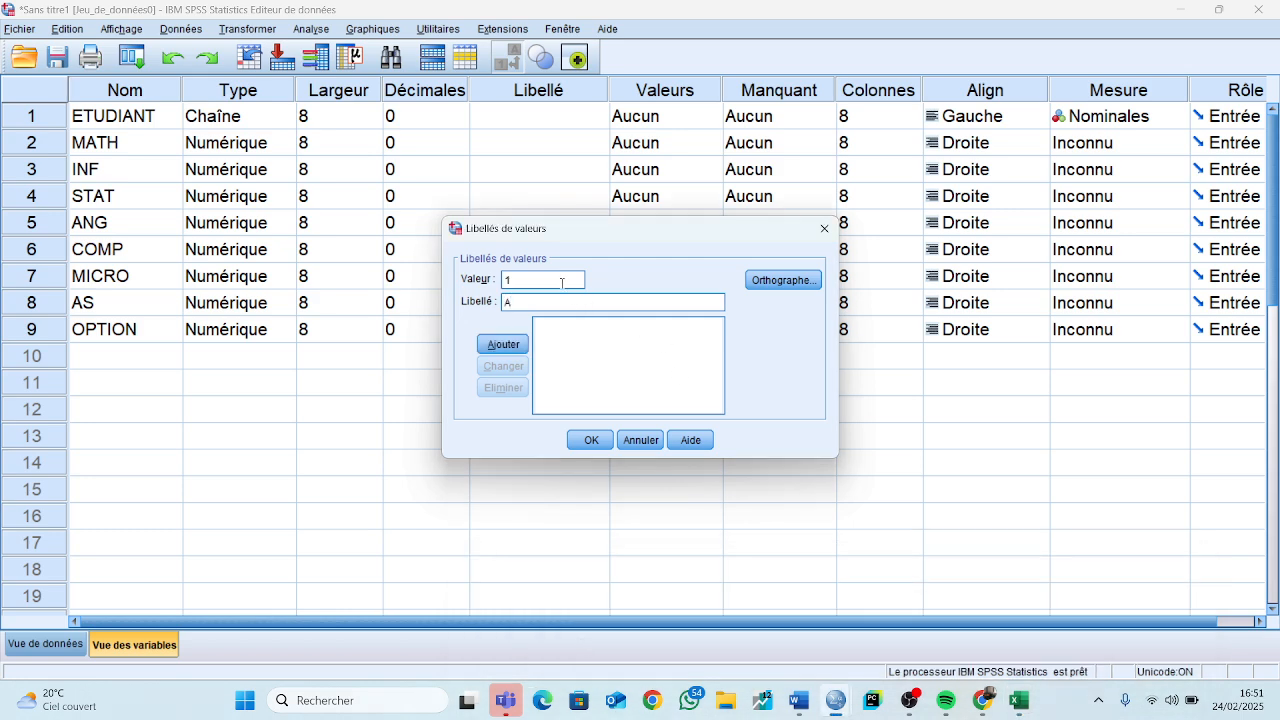
text(udu)
key(BackSpace)
key(Return)
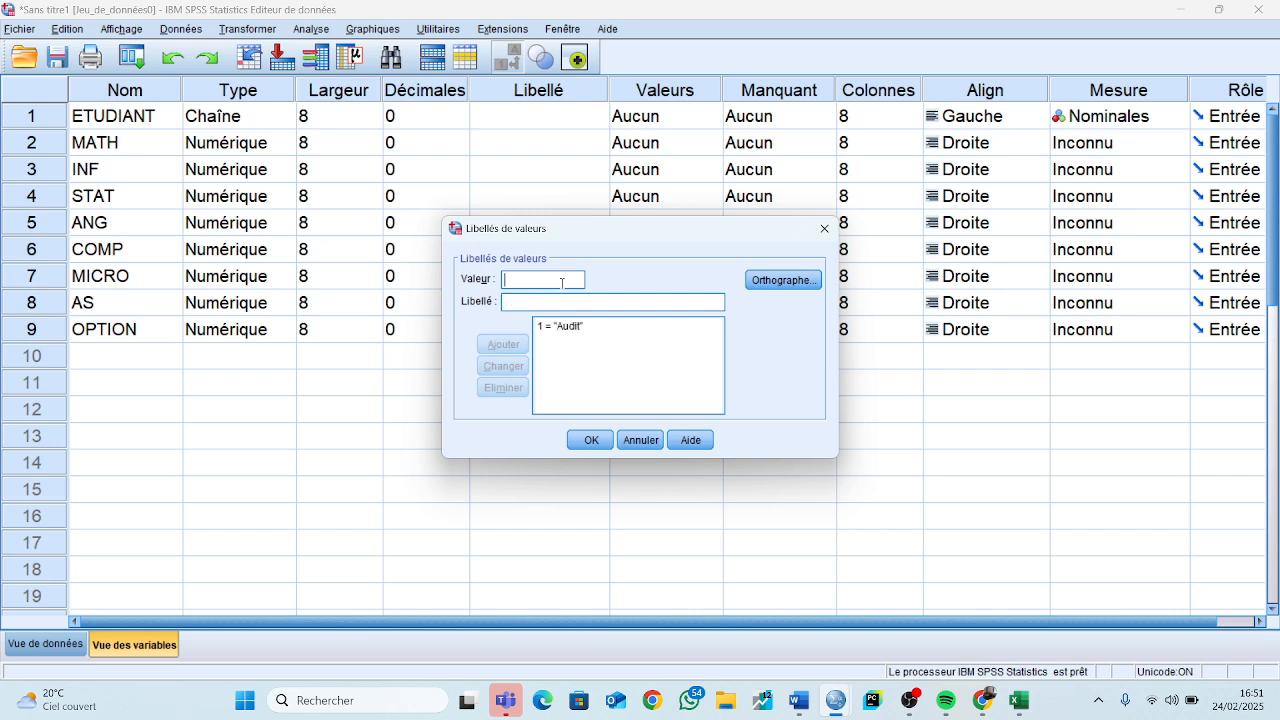
Add the value labels 2 = Finance and 3 = Economie to OPTION and apply the label set
text(2)
click(560, 297)
text(Finance)
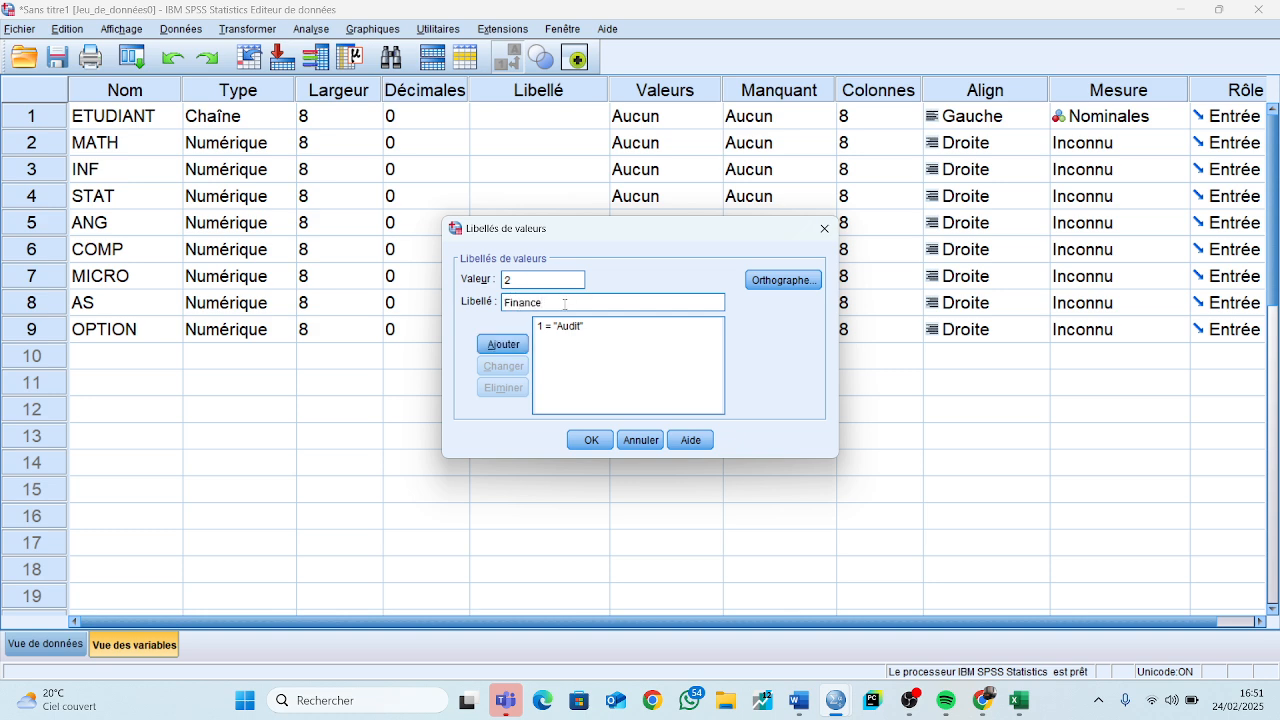
click(504, 348)
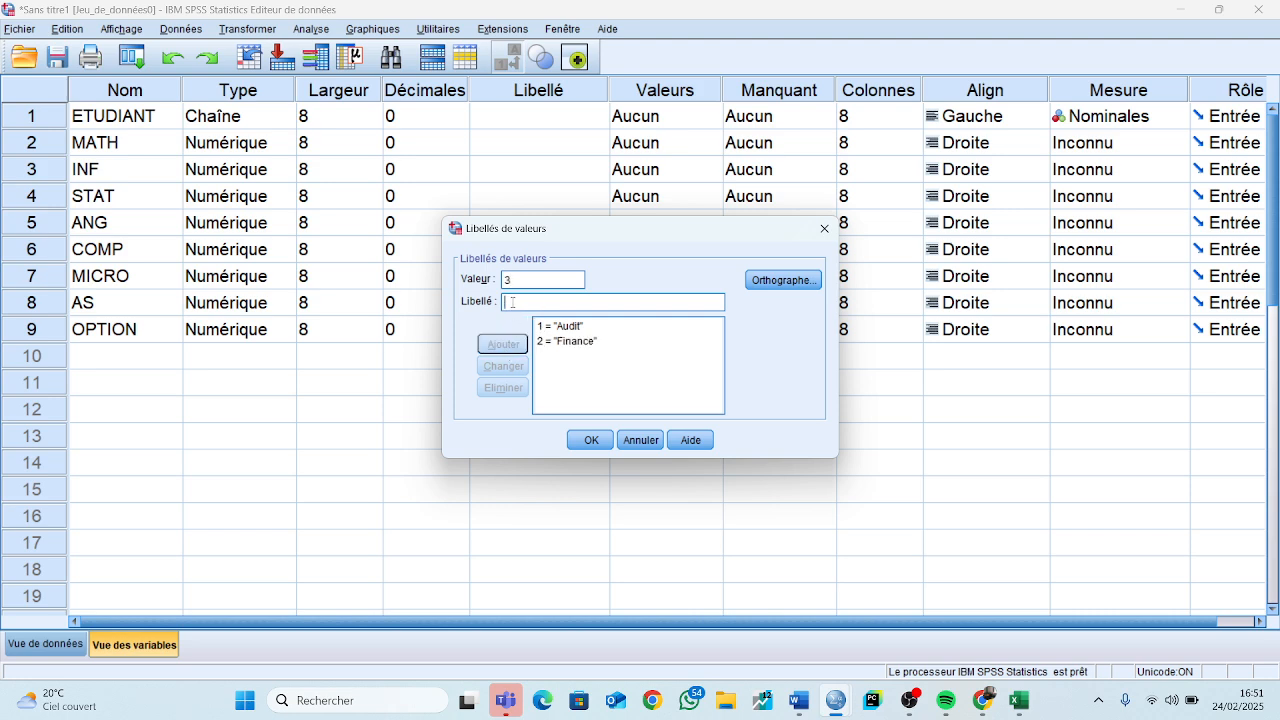
text(E)
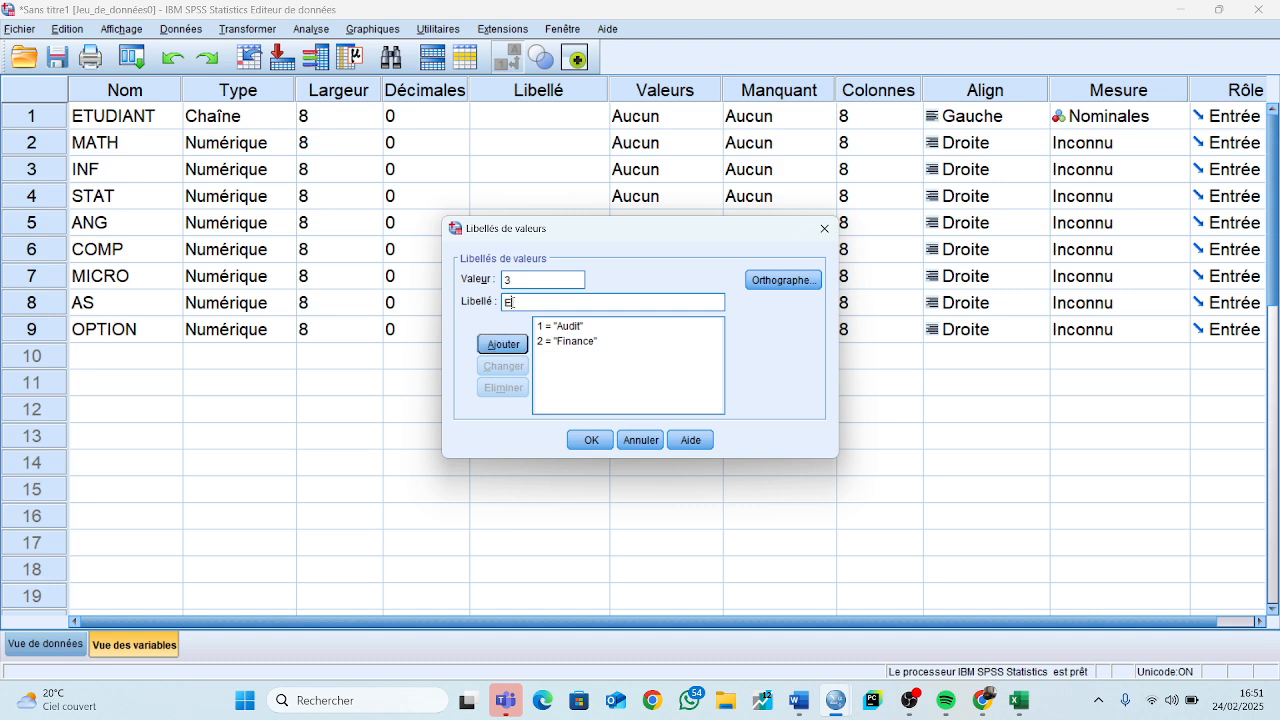
text(conomie)
click(503, 344)
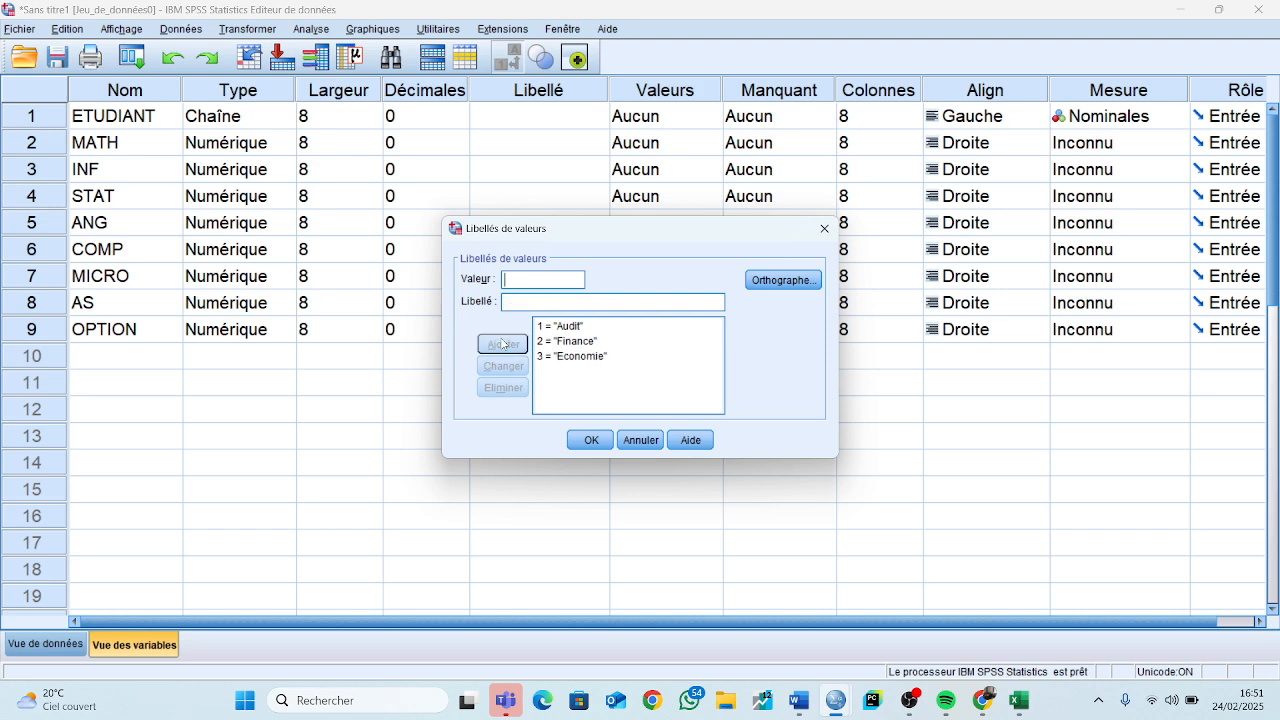
click(590, 440)
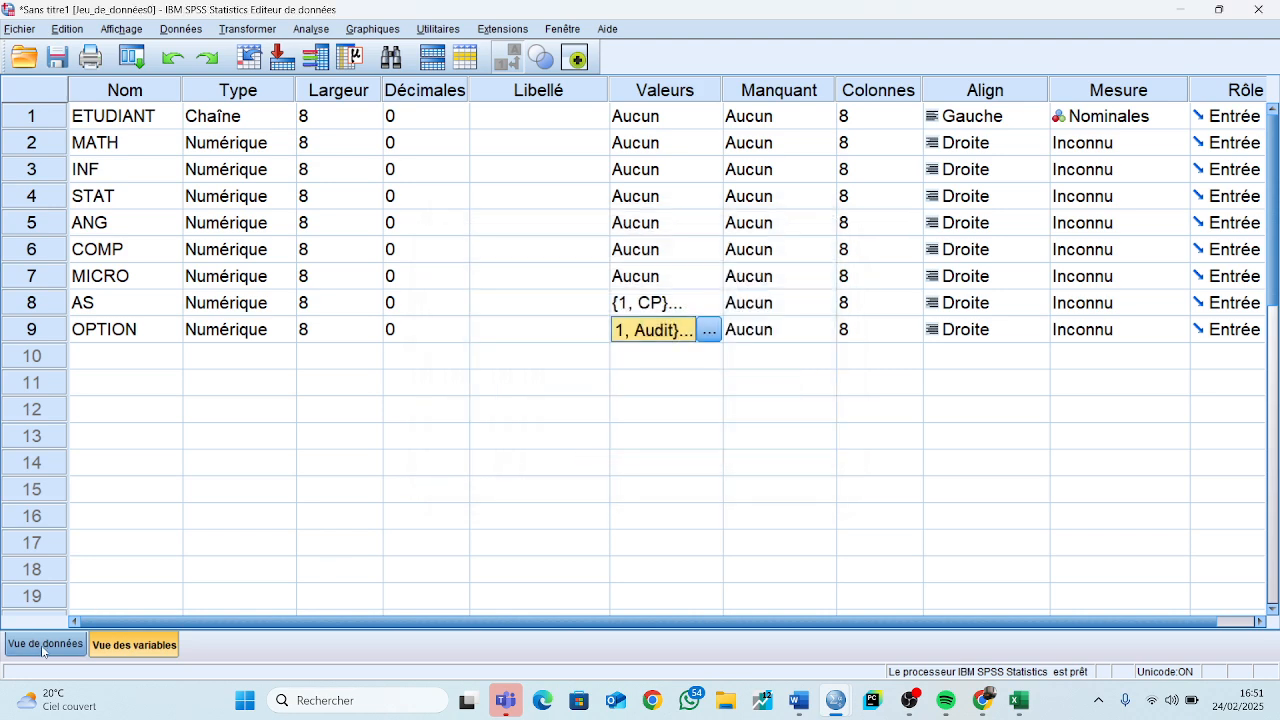
Switch to the Excel workbook and replace every CM in the AS column (Q) with 1
click(34, 641)
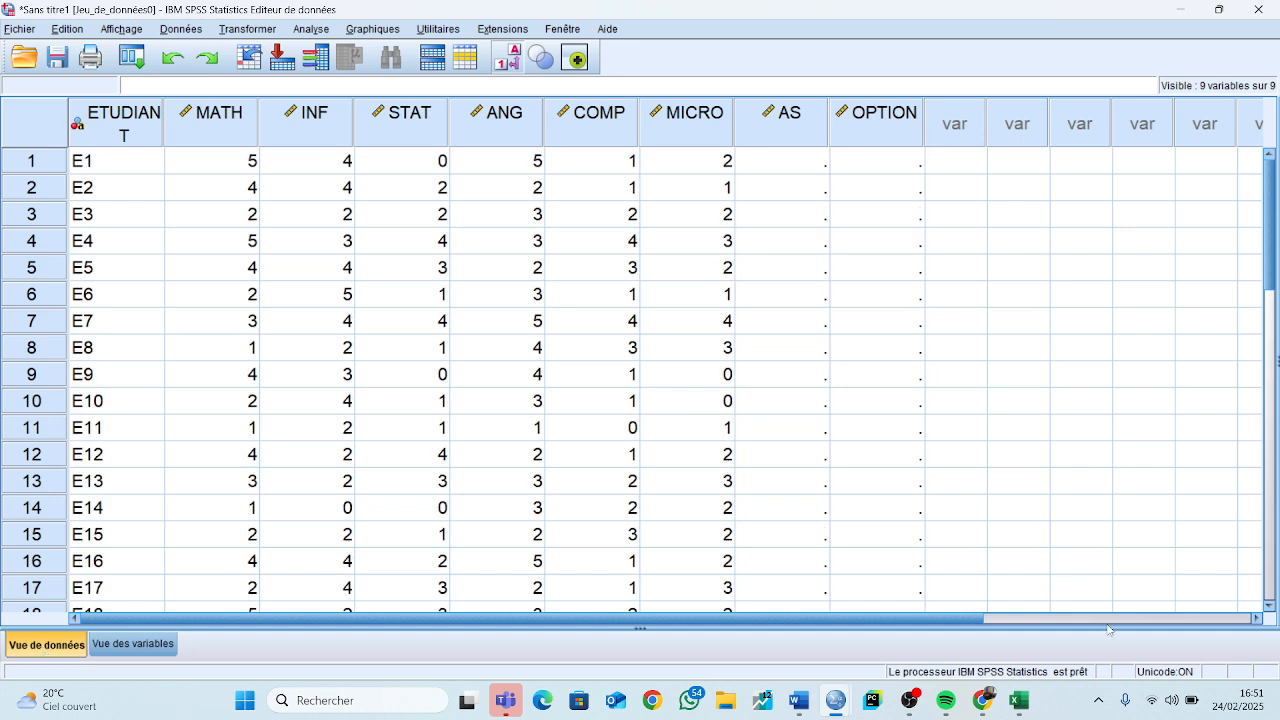
mouse_move(1027, 712)
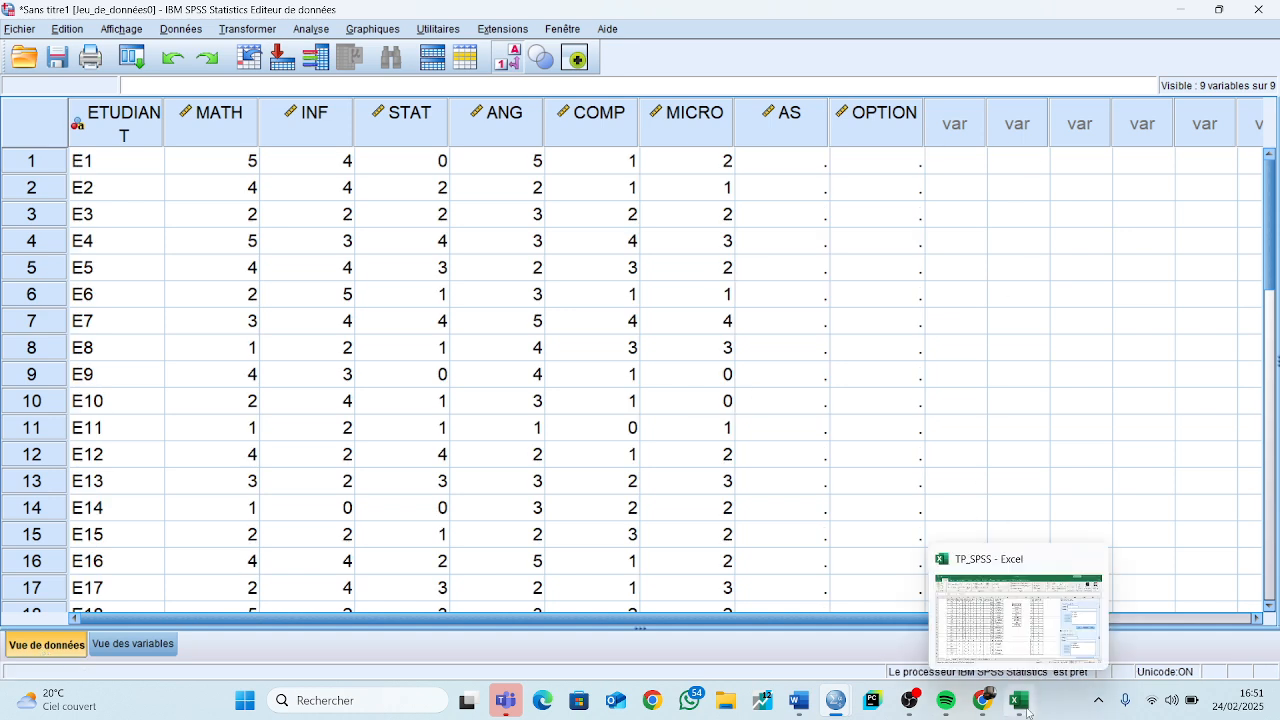
click(1023, 712)
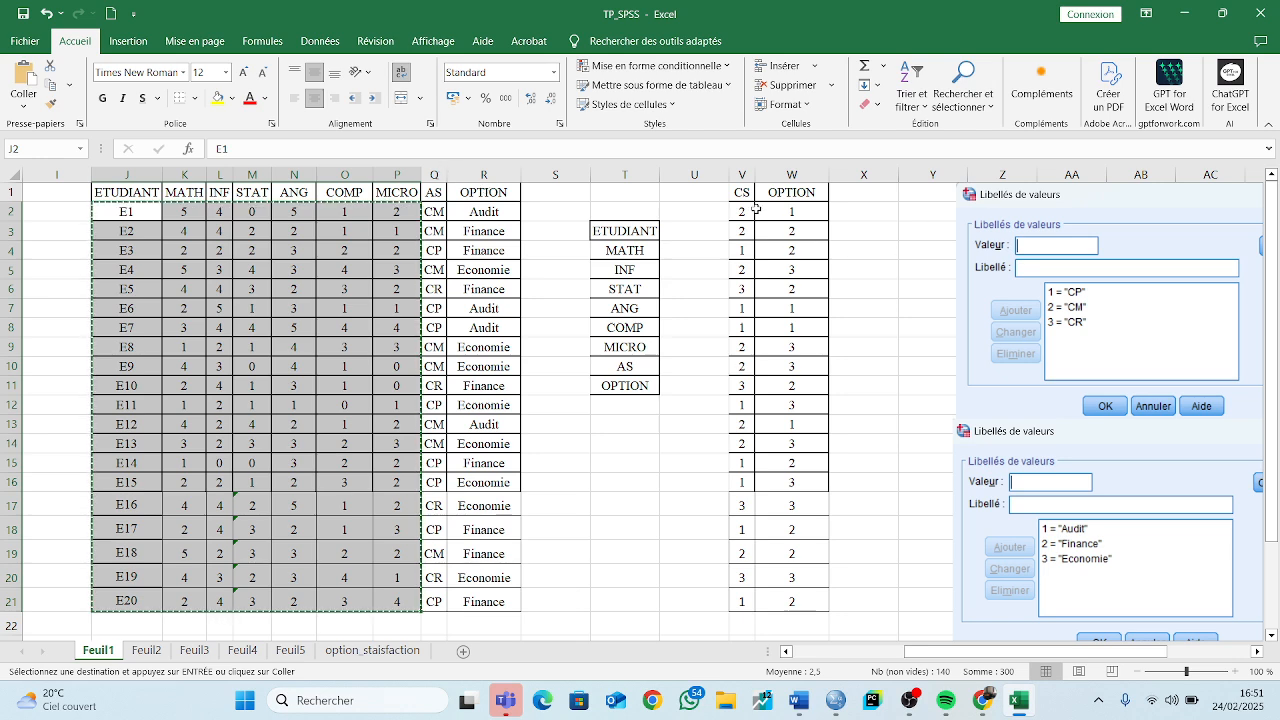
click(435, 174)
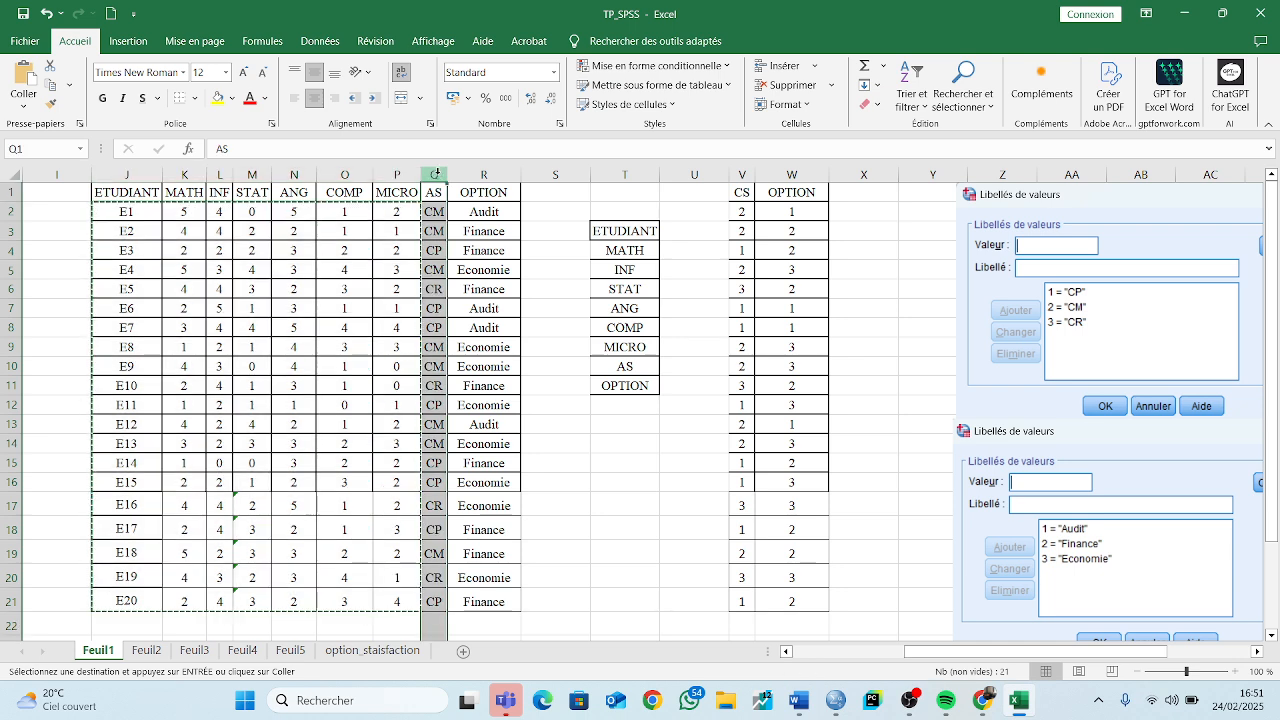
click(962, 101)
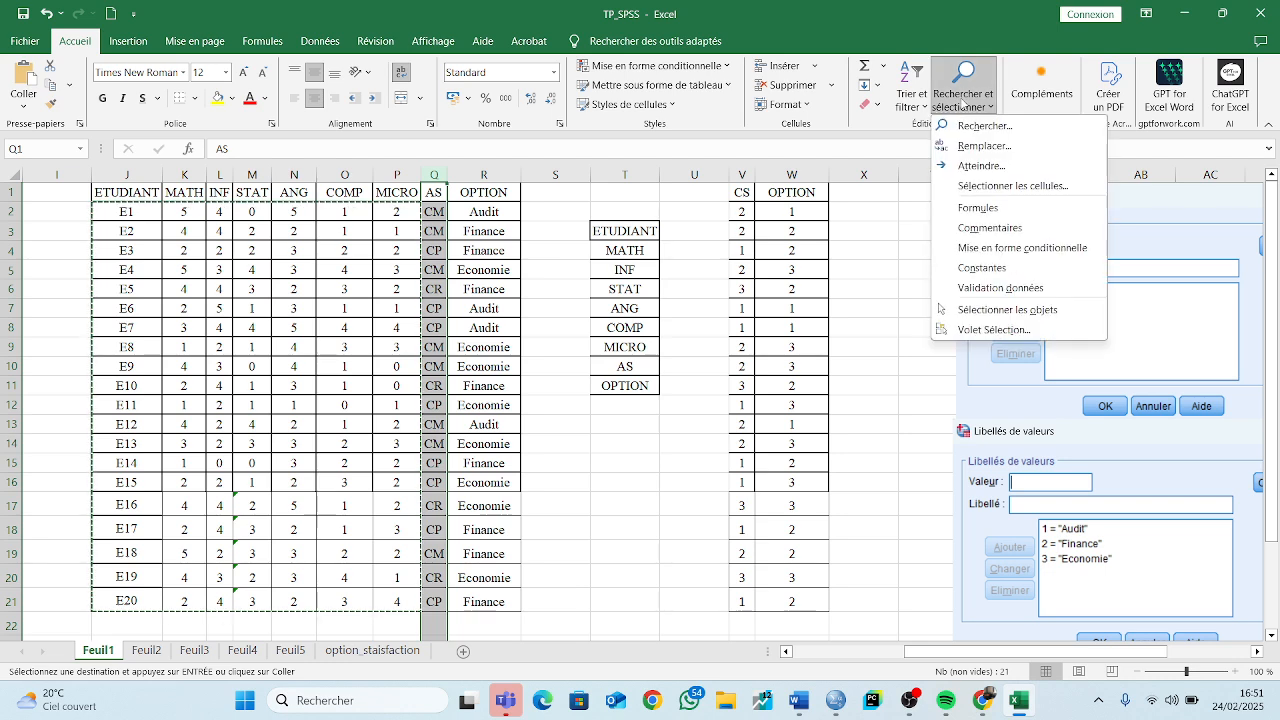
click(982, 146)
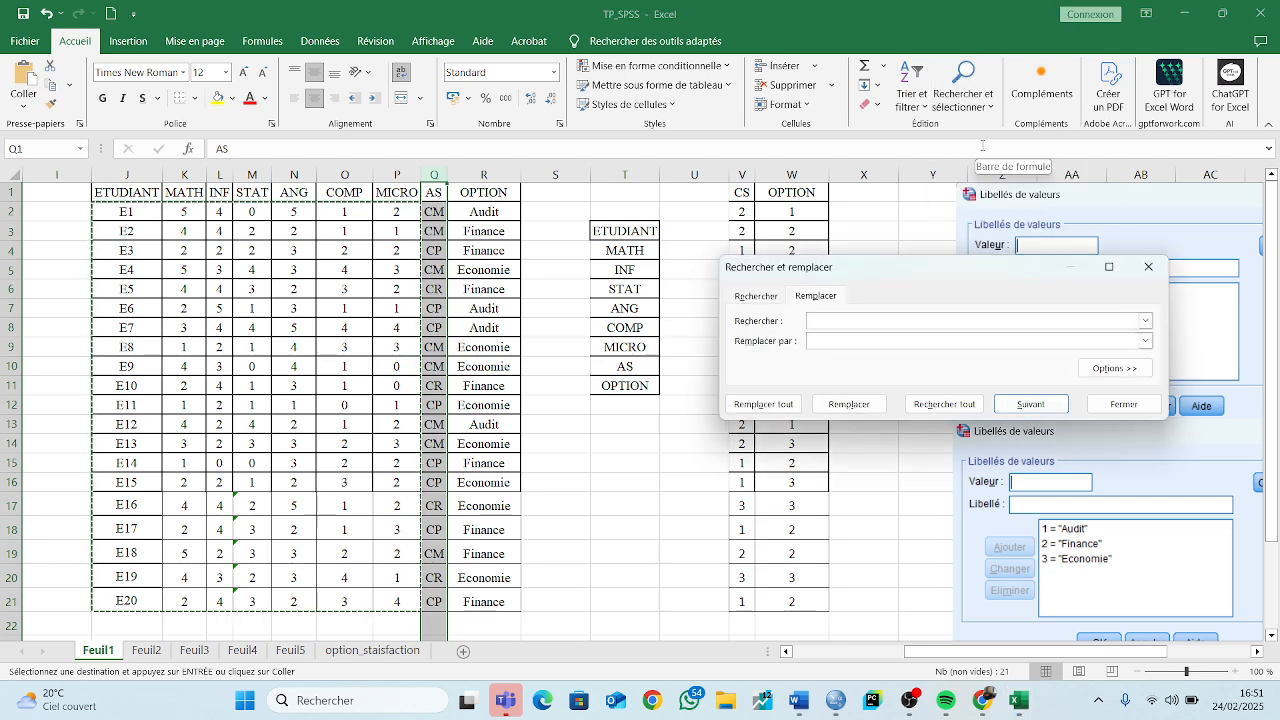
text(CM)
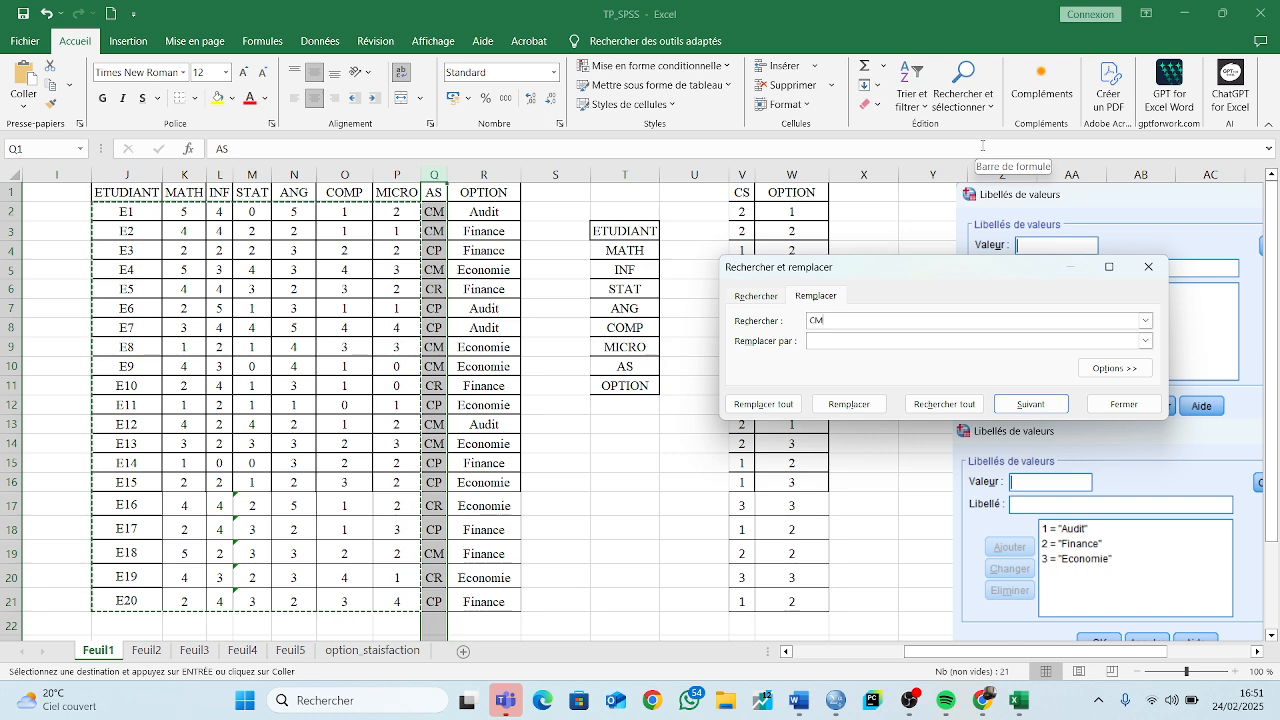
click(823, 341)
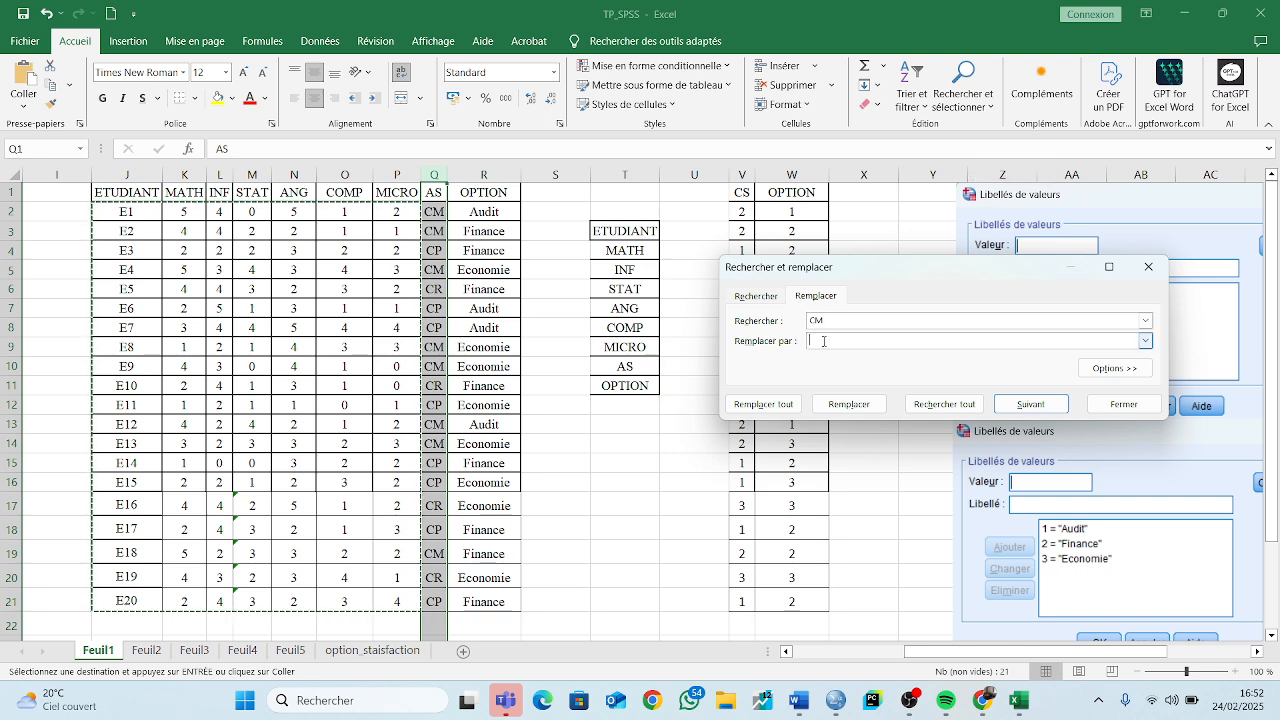
text(1)
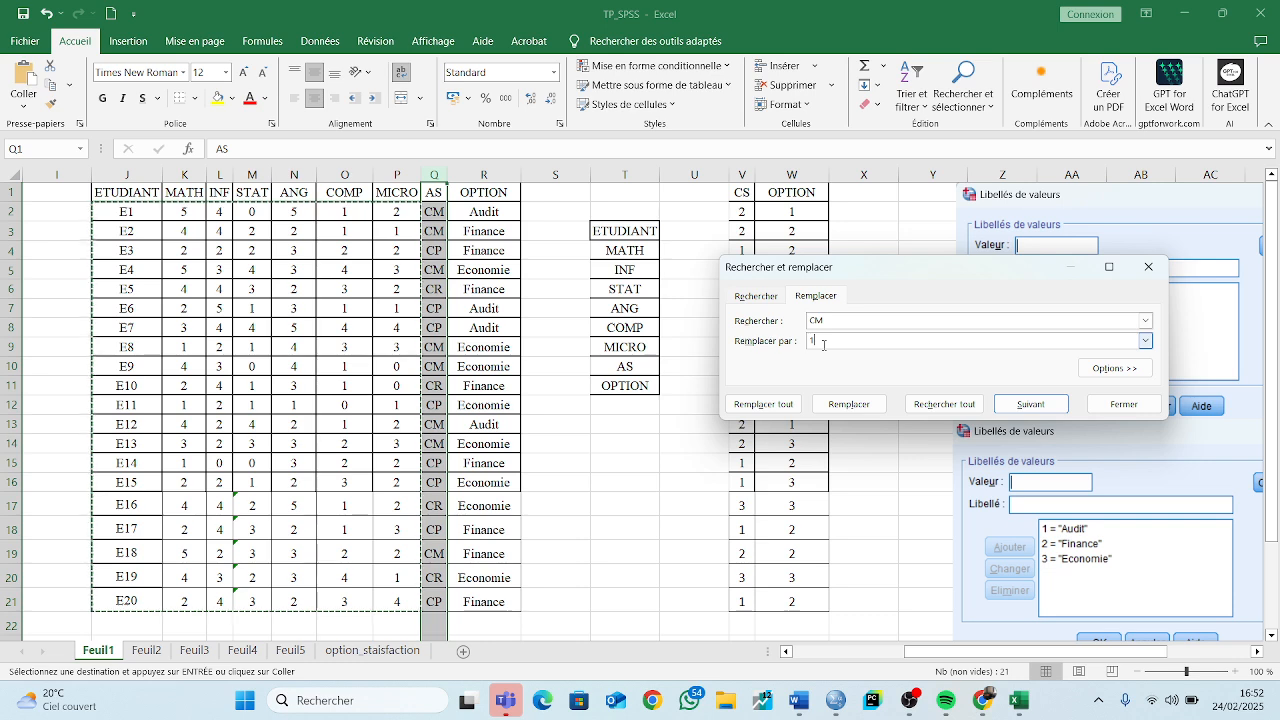
click(781, 403)
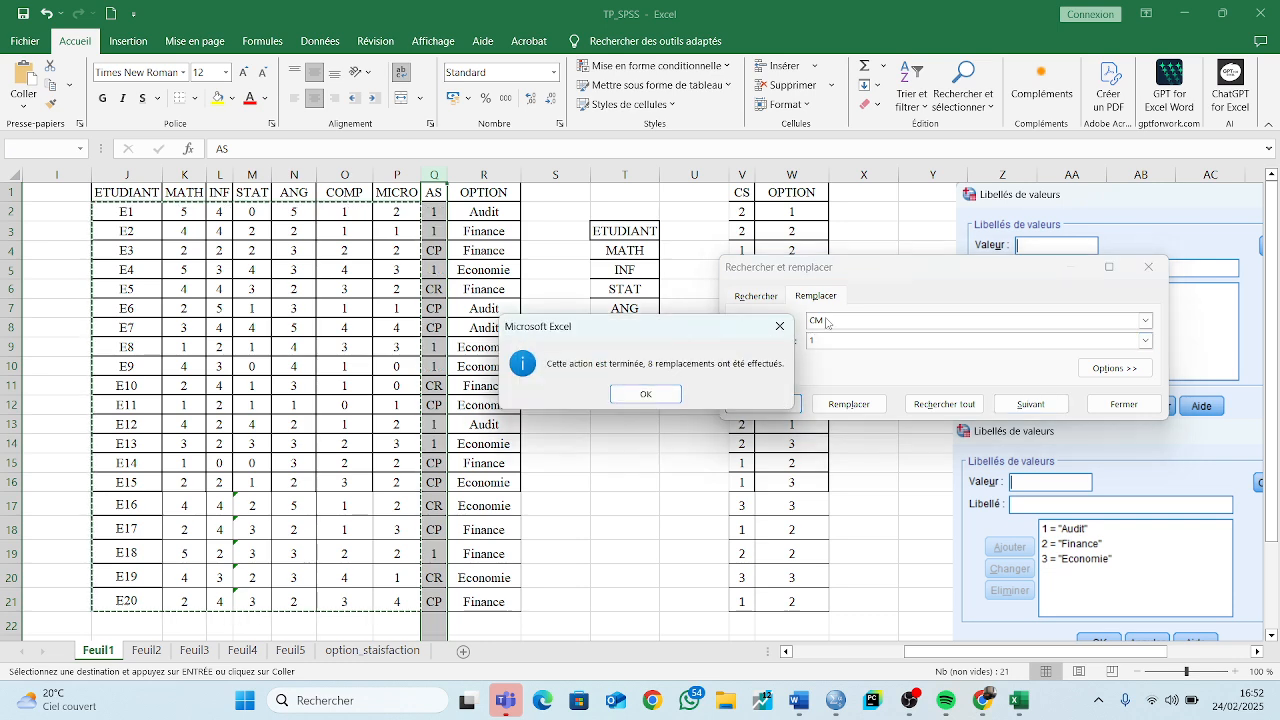
Undo the replacement of CM by 1 and replace every CM in the AS column with 2 instead
click(648, 394)
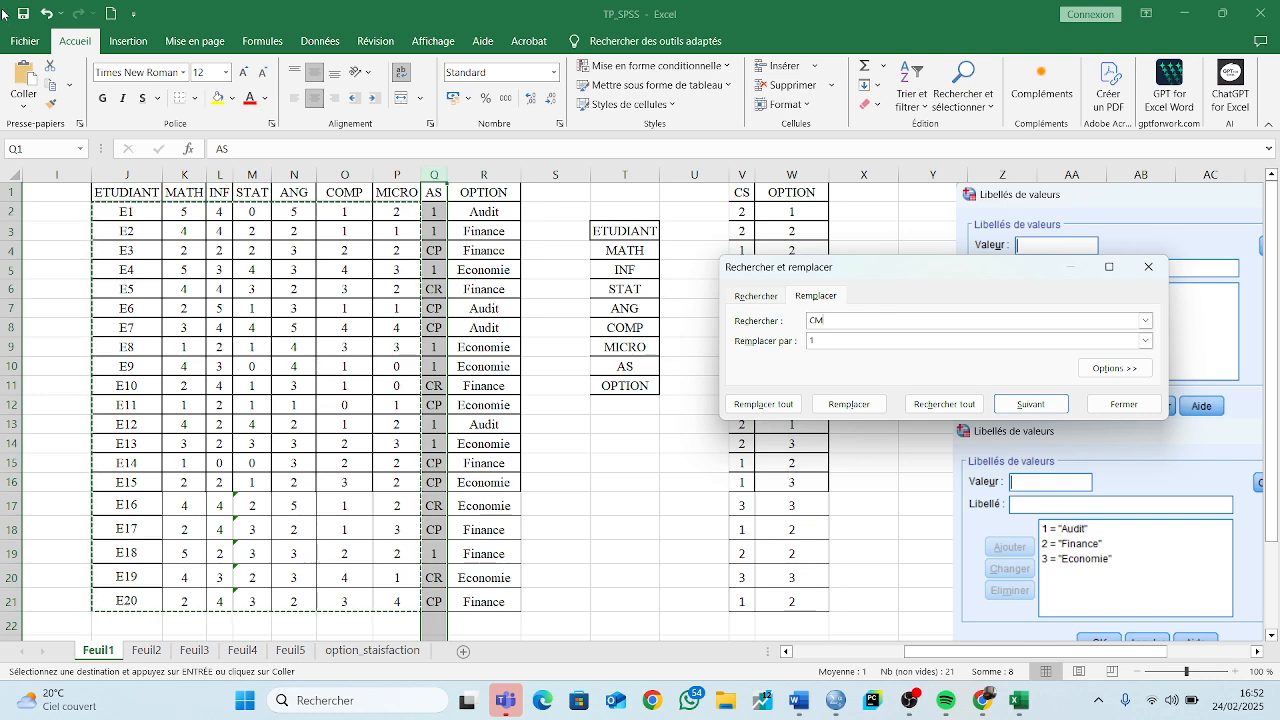
click(45, 13)
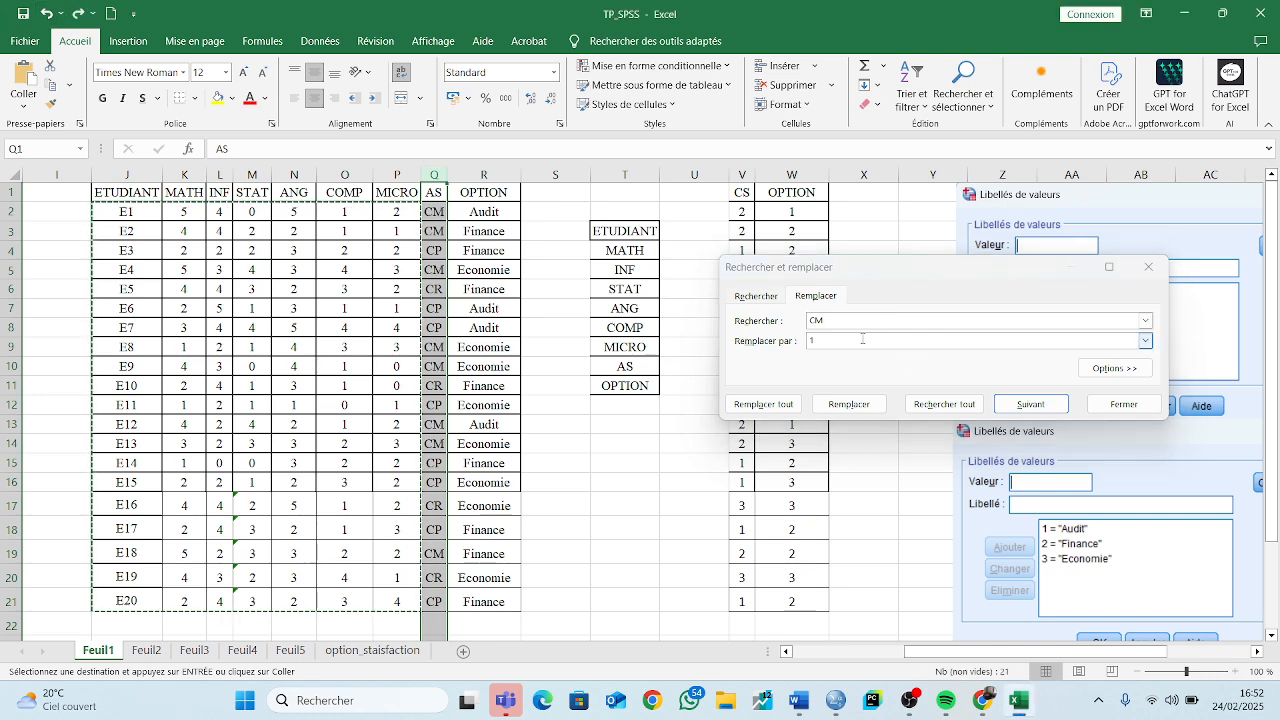
click(824, 321)
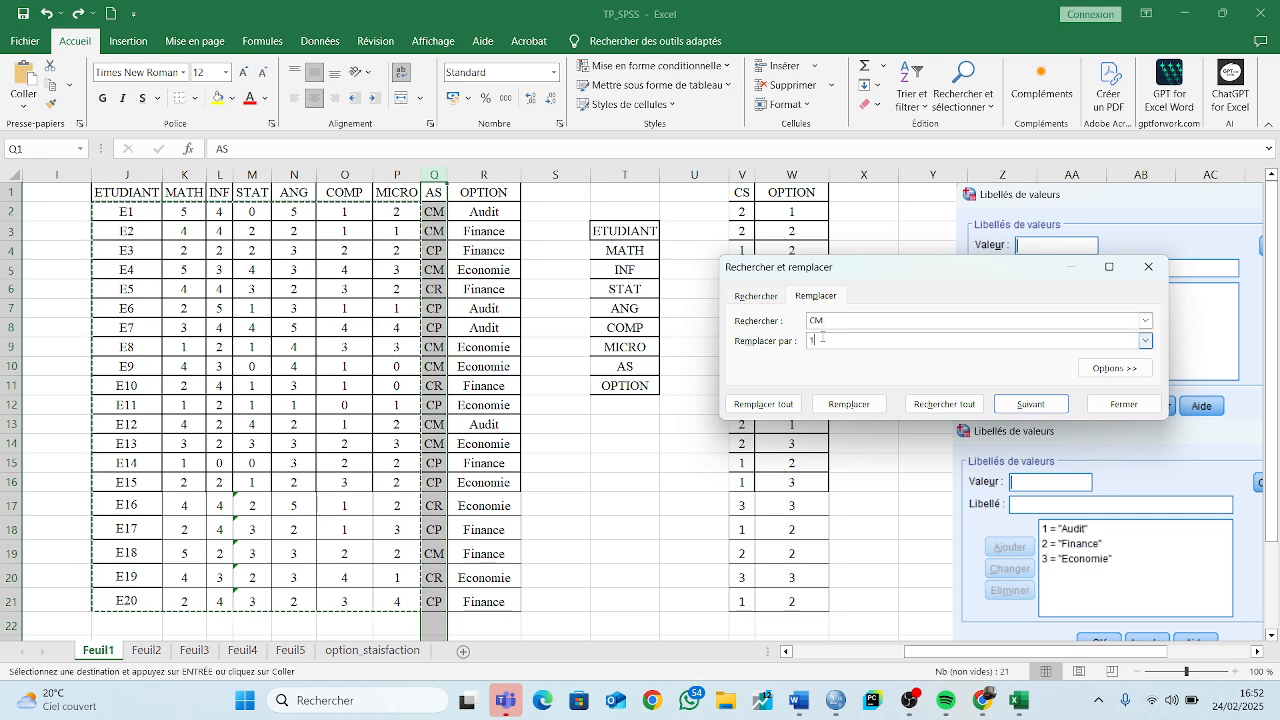
text(1)
key(BackSpace)
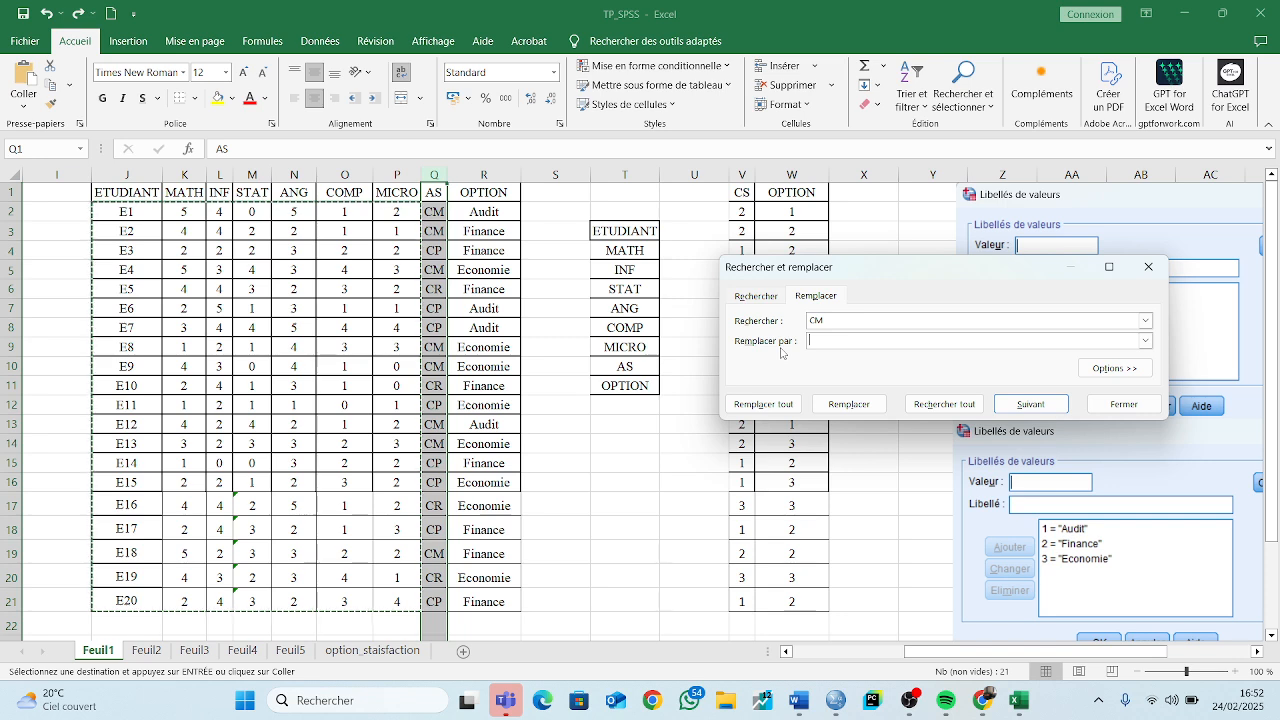
click(763, 405)
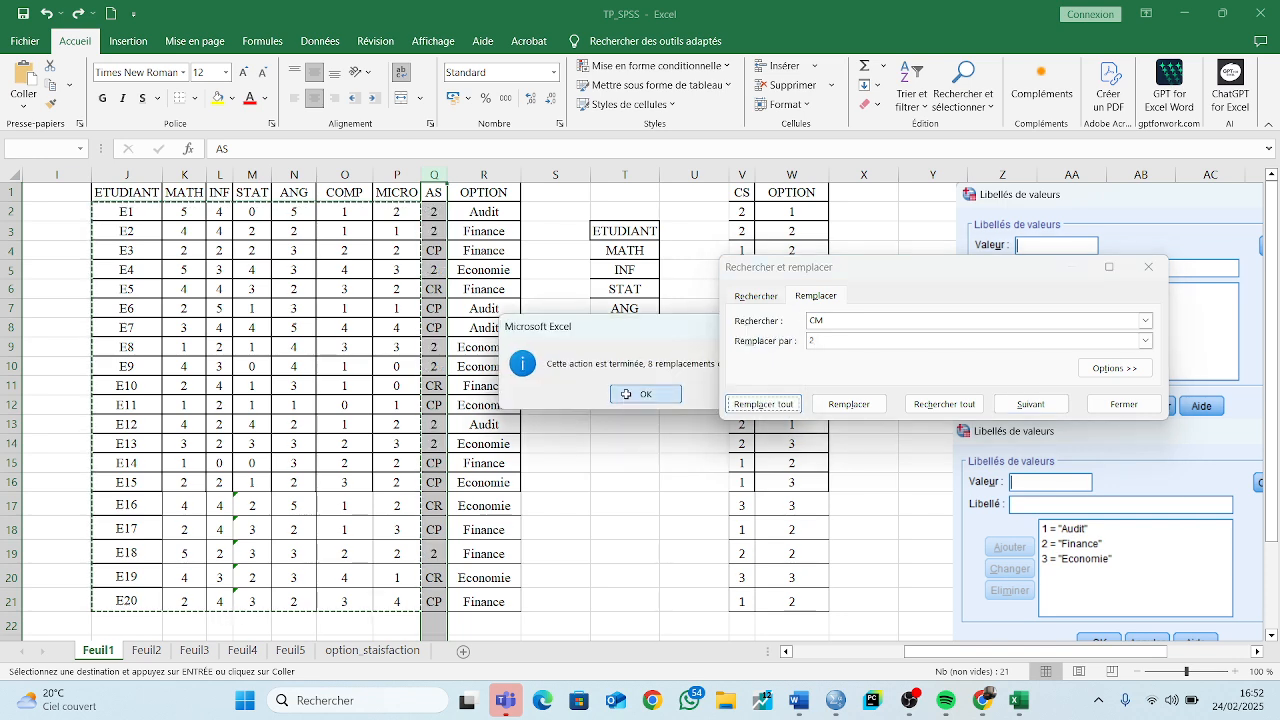
click(630, 397)
Replace every CP in the AS column with 1
click(825, 318)
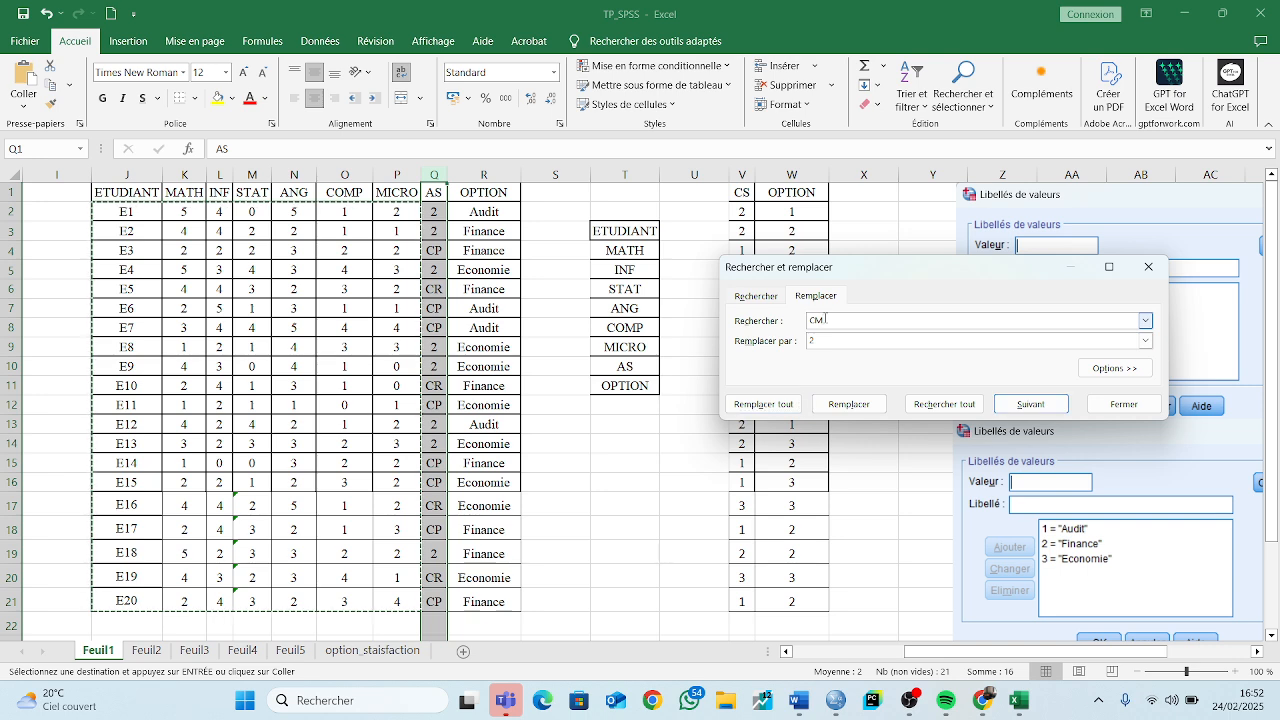
key(BackSpace)
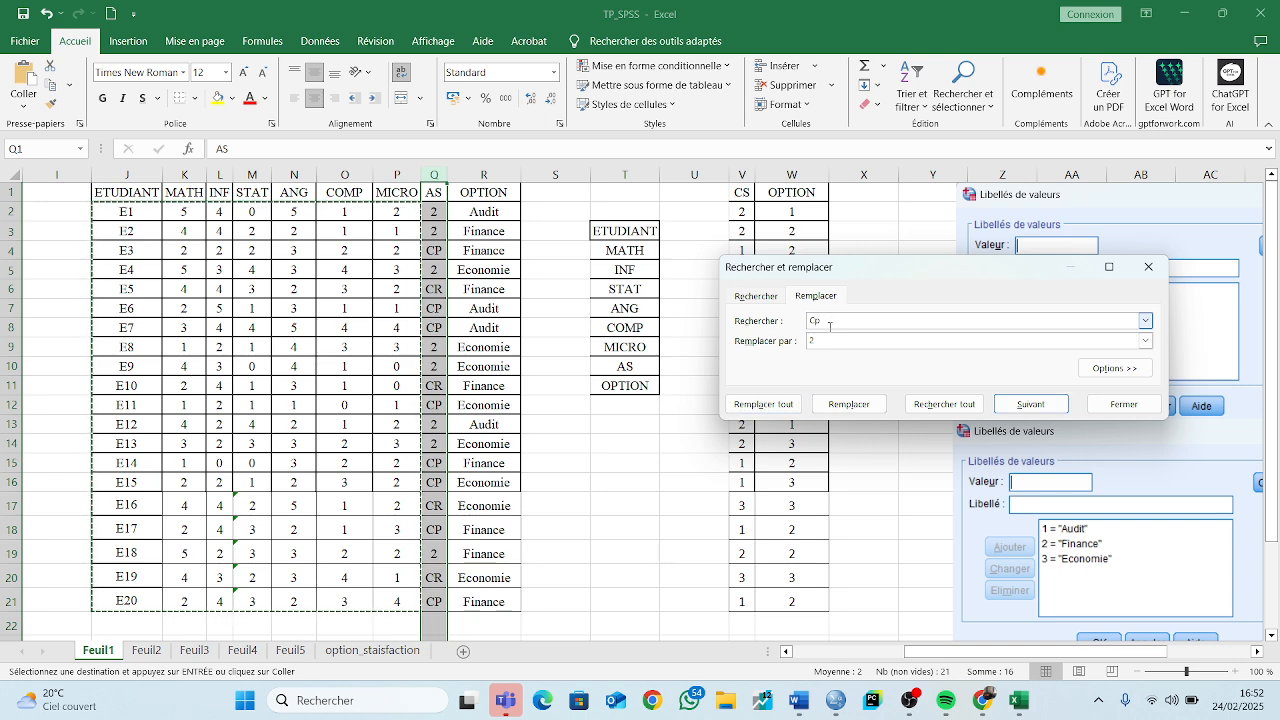
key(Tab)
text(1)
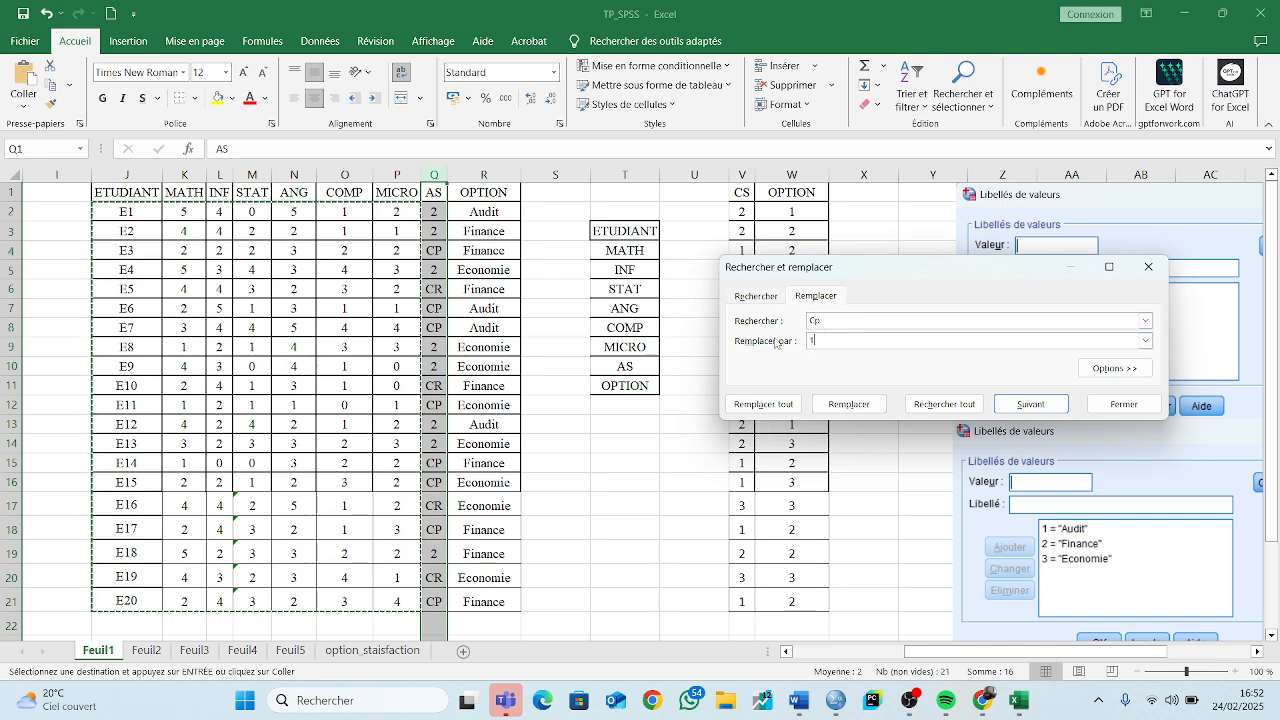
click(752, 404)
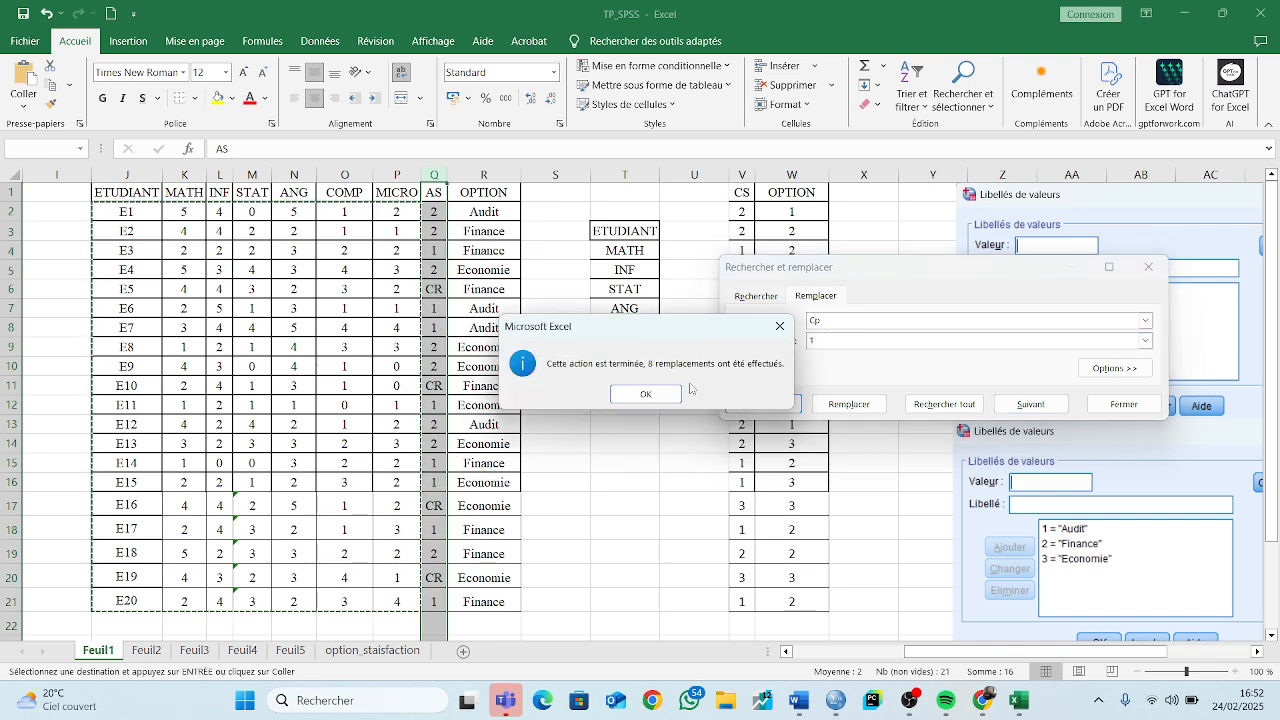
click(676, 392)
Replace every CR in the AS column with 3
click(838, 321)
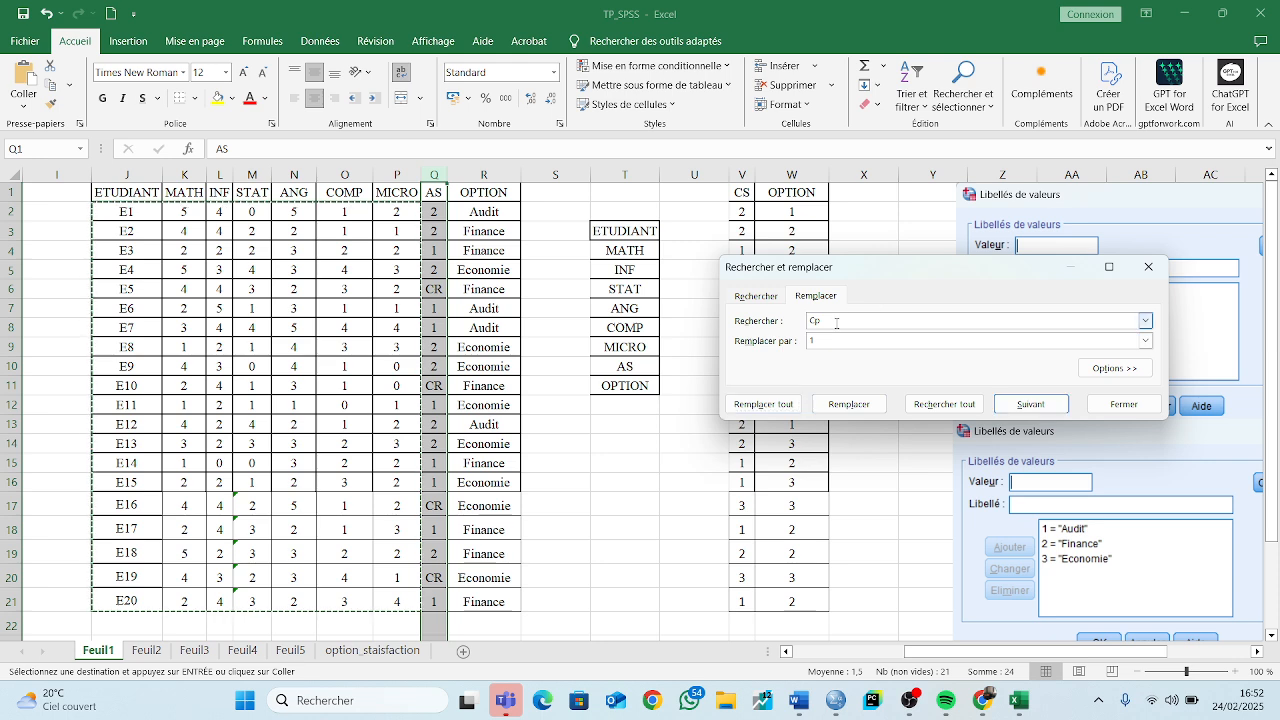
key(BackSpace)
text(R)
drag(815, 342, 799, 350)
text(3)
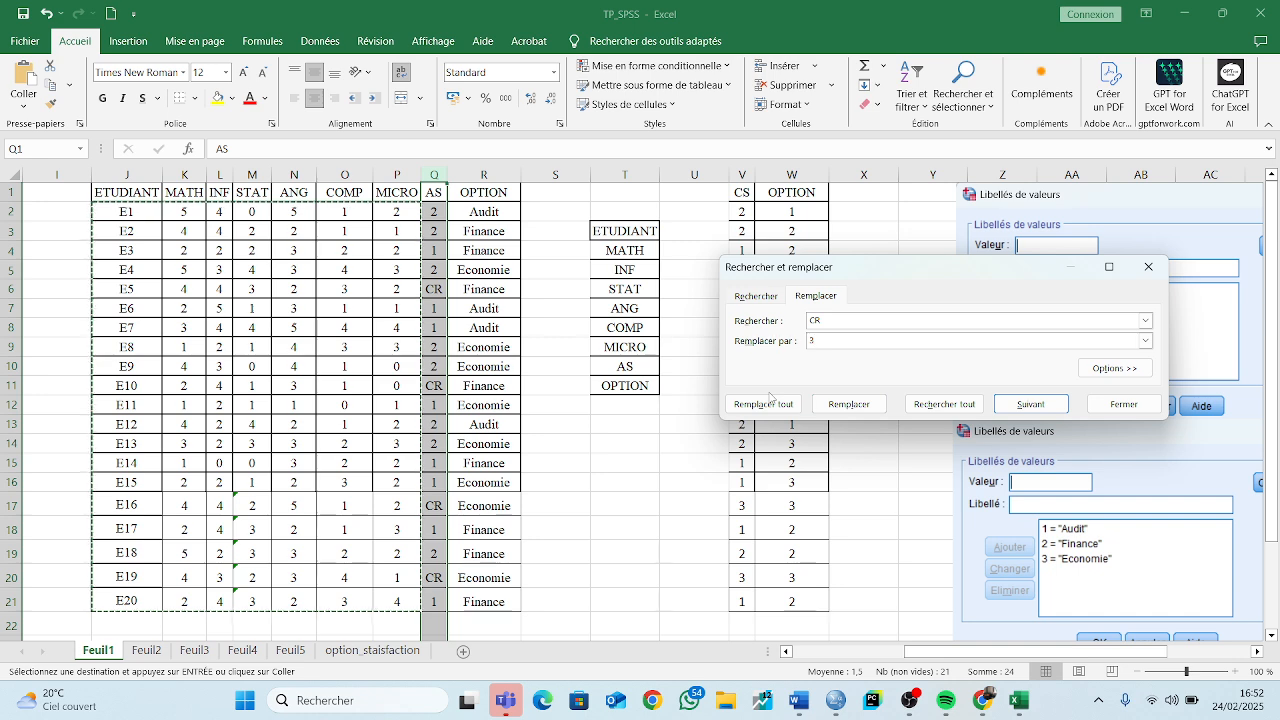
click(768, 404)
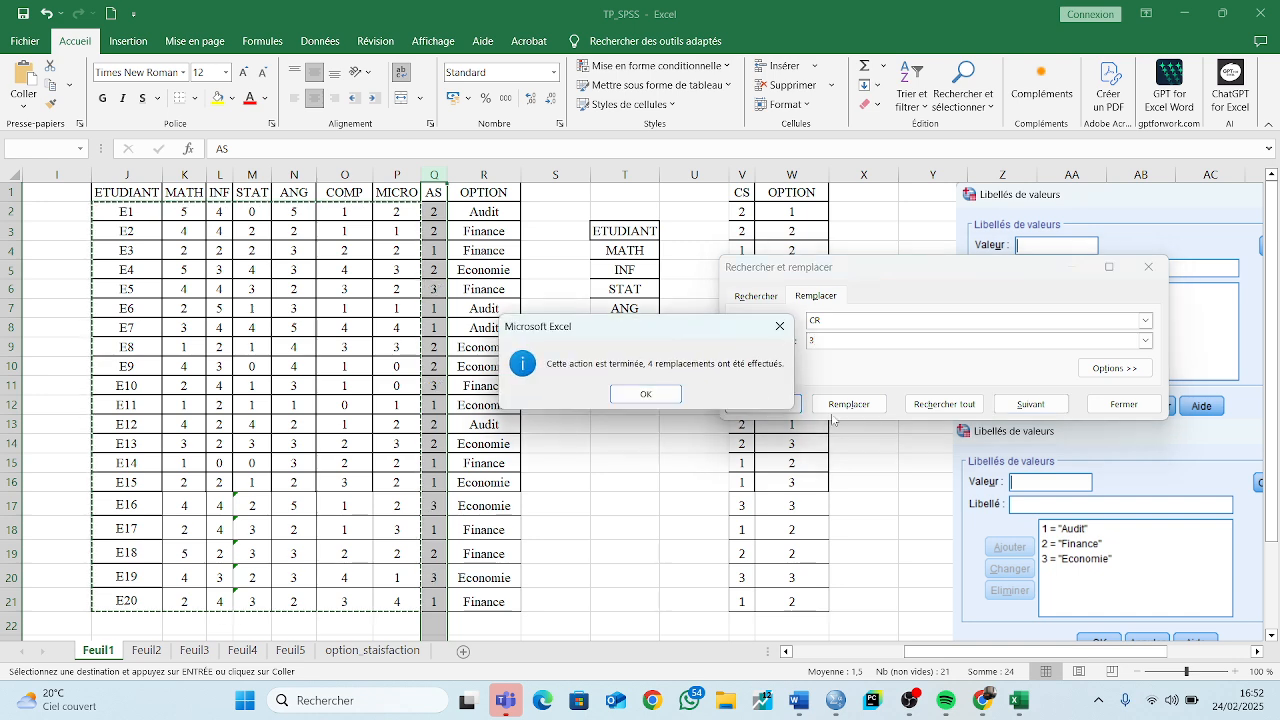
click(645, 393)
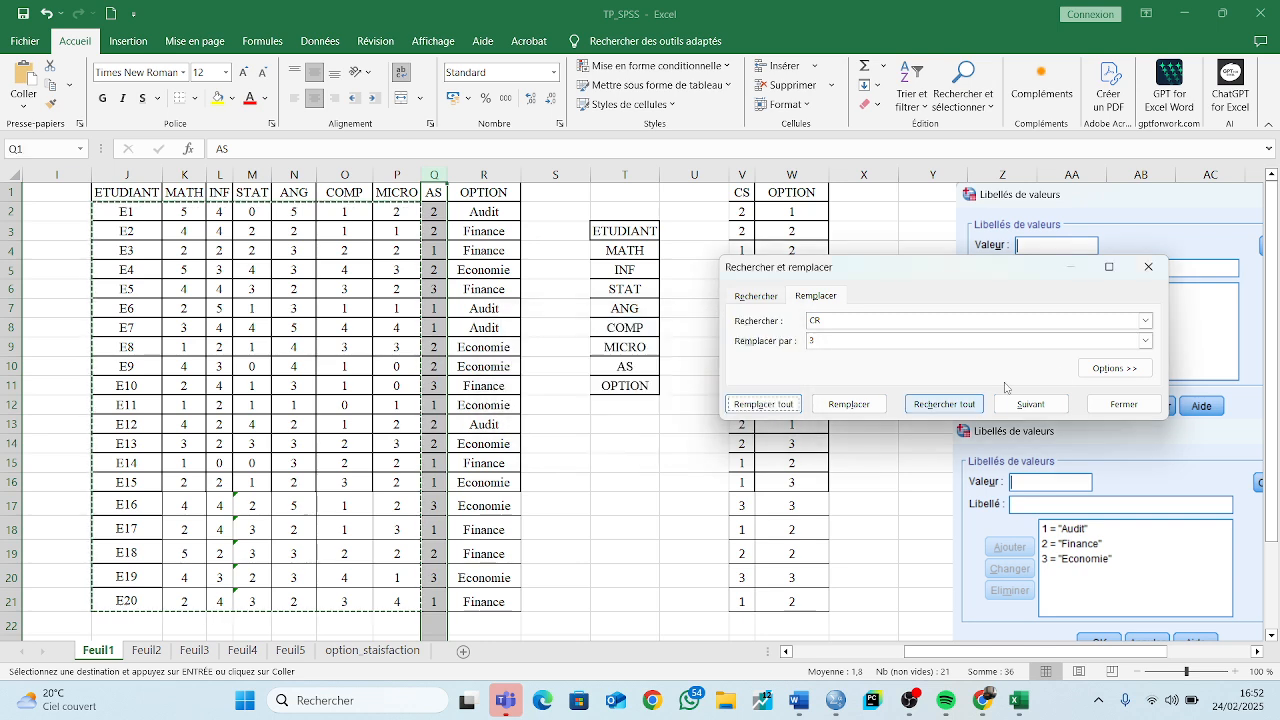
Select the OPTION column (R) and replace every Audit in it with 1
drag(989, 276, 917, 240)
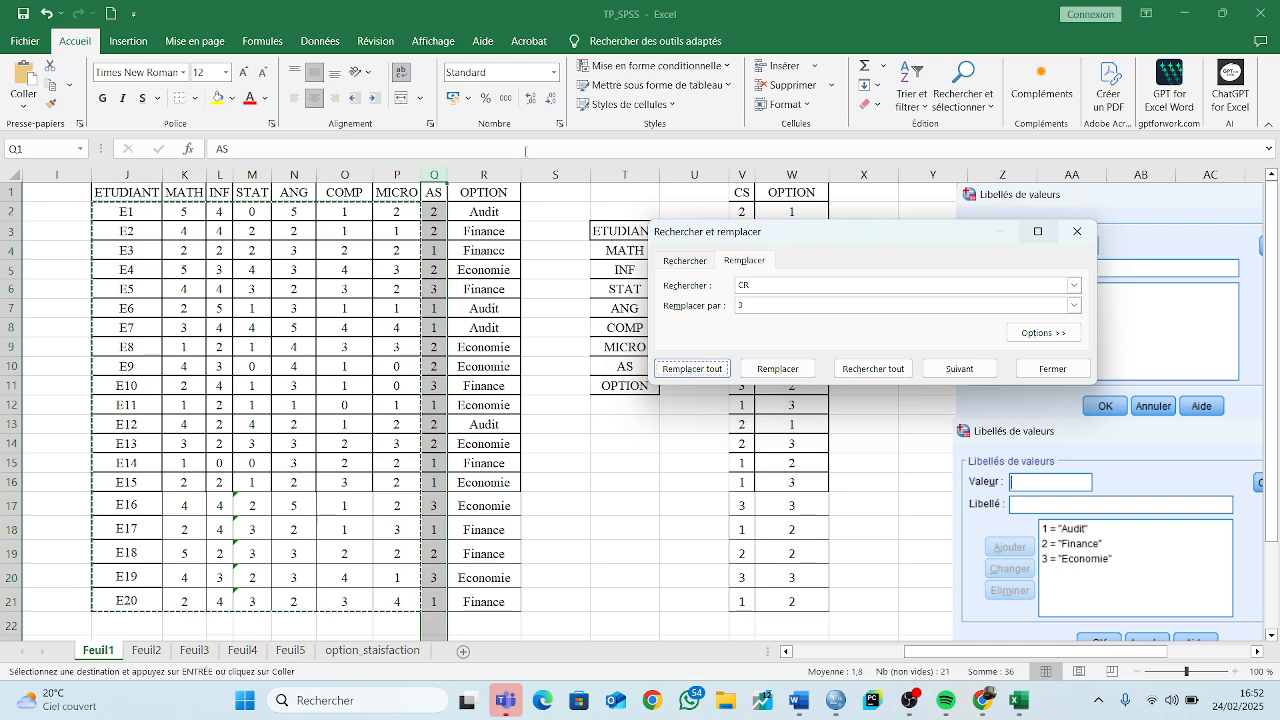
click(483, 175)
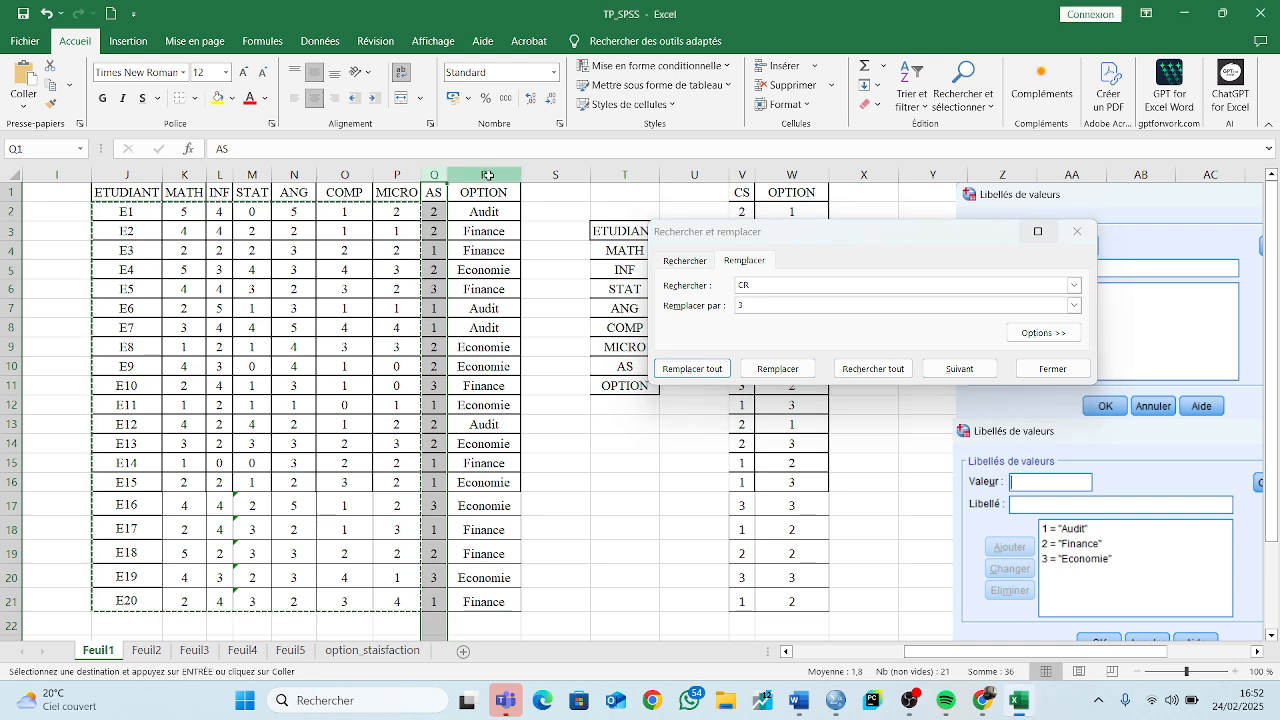
click(766, 289)
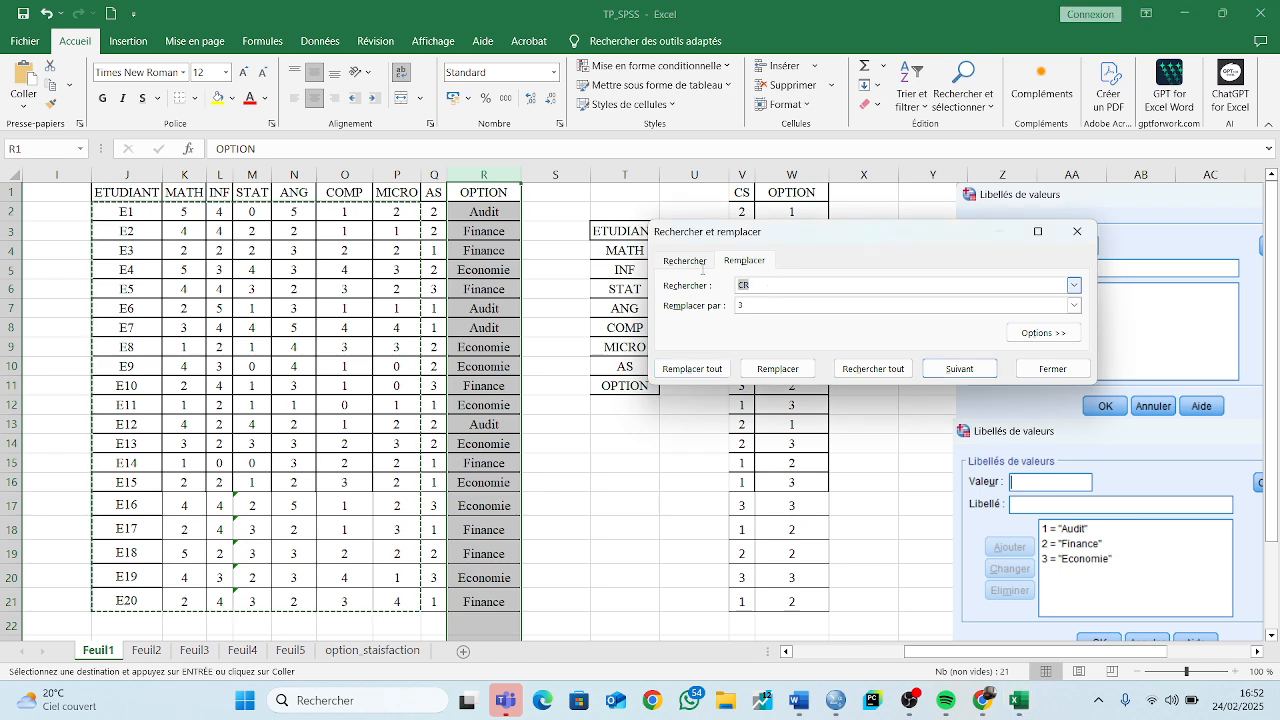
text(Audit)
click(710, 367)
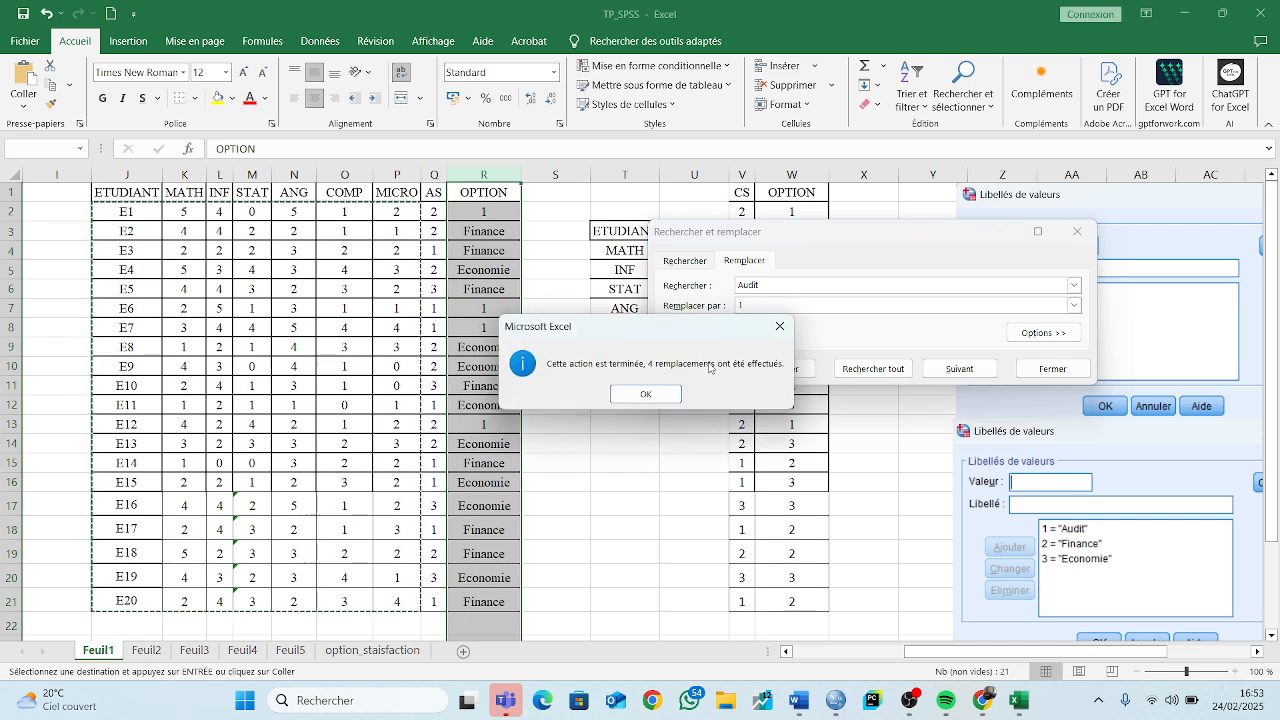
key(Return)
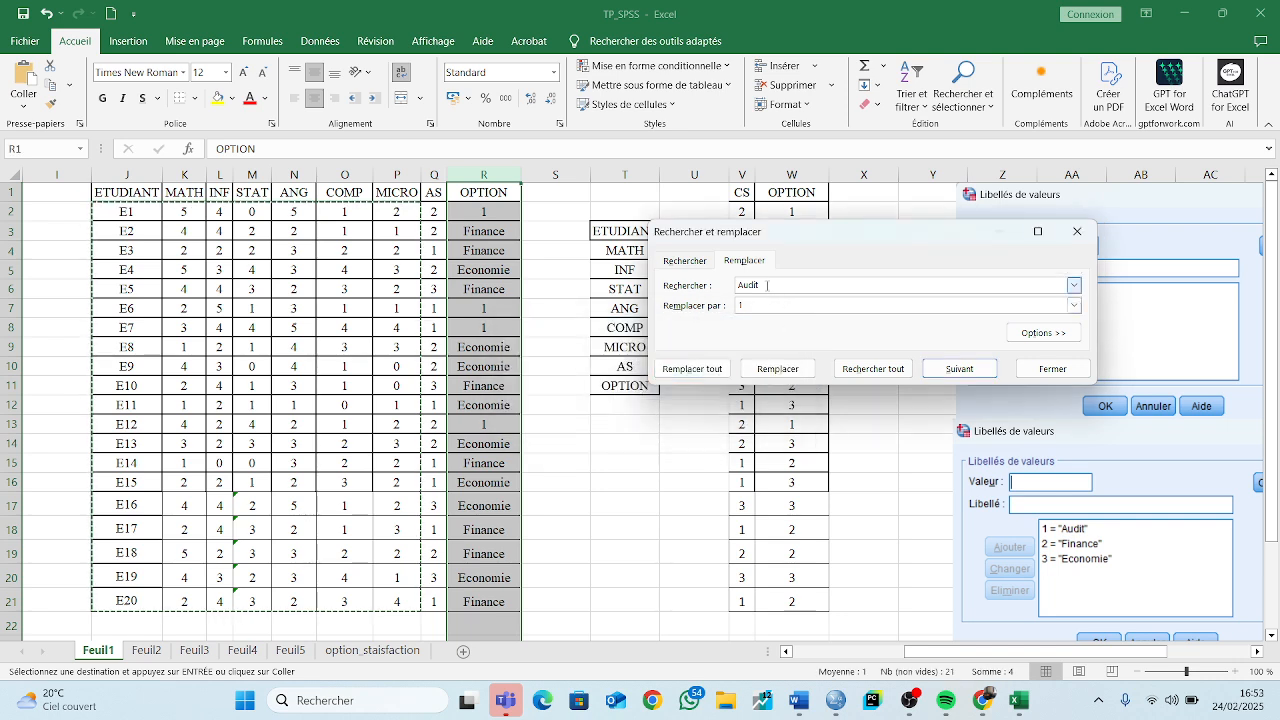
Replace every Finance in the OPTION column with 2
double_click(767, 285)
text(Fi)
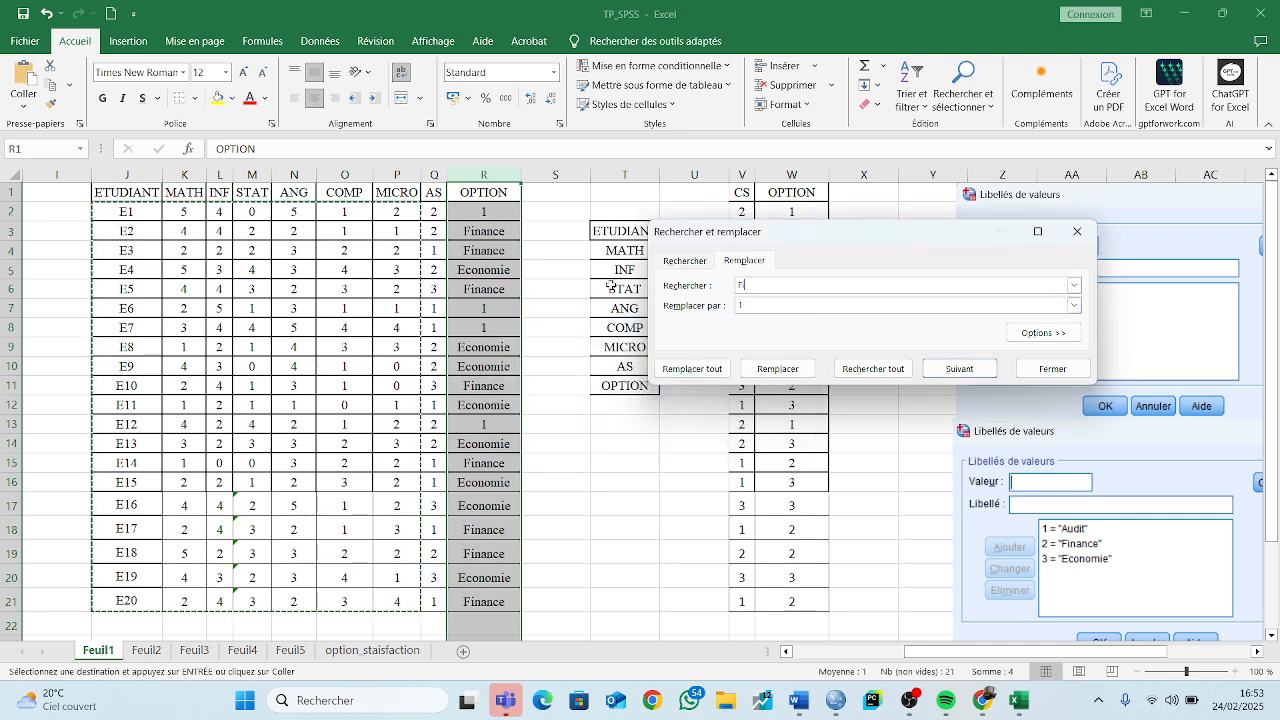
text(nance)
click(691, 368)
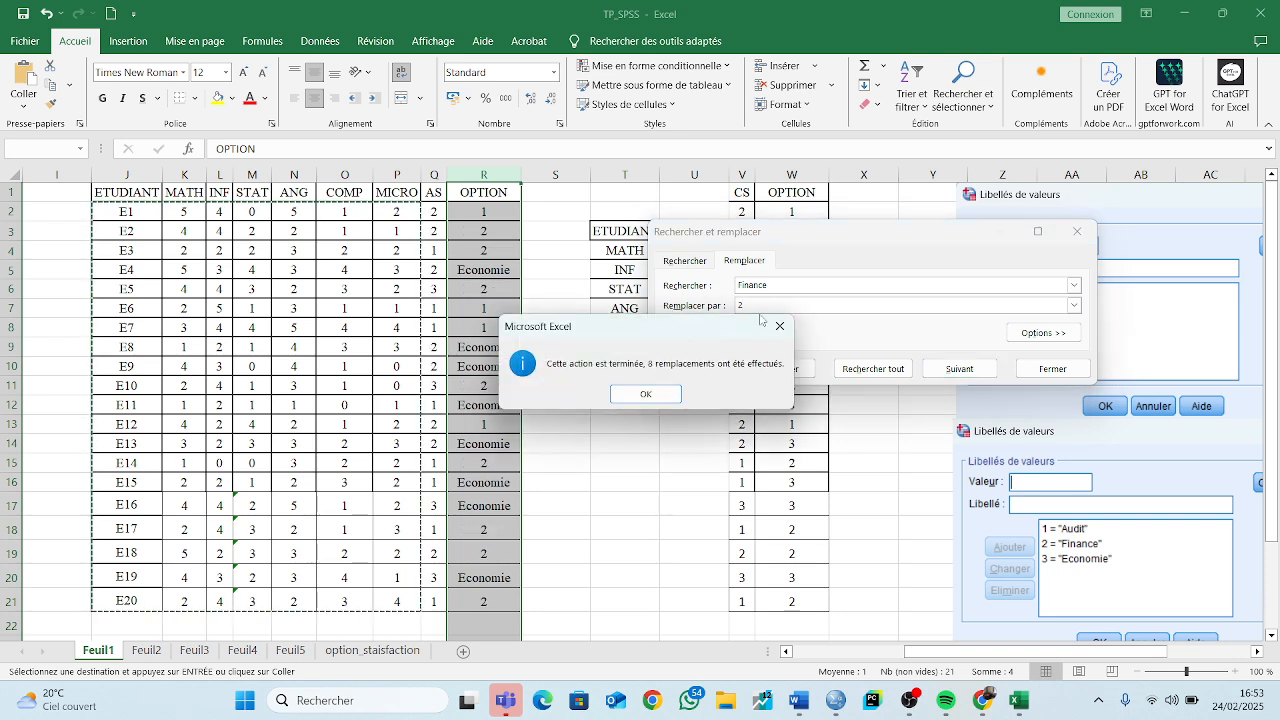
click(645, 393)
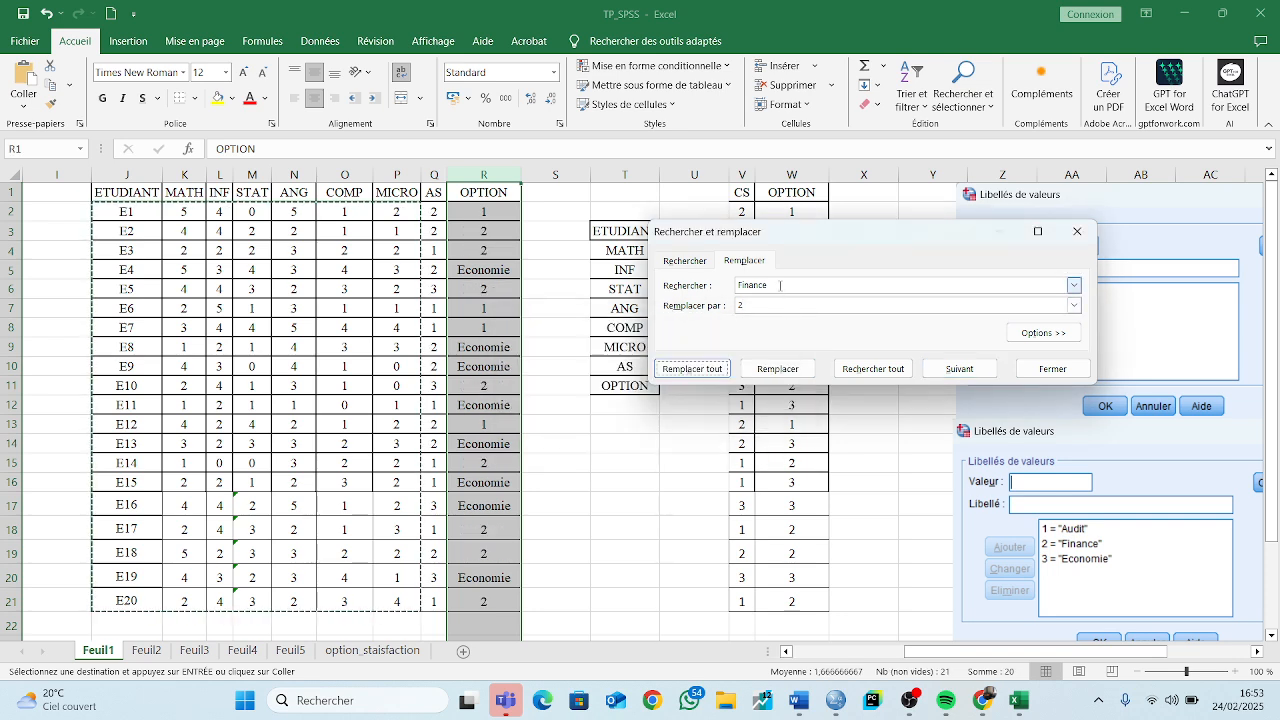
Replace every Economie in the OPTION column with 3 and finish the find-and-replace
double_click(780, 285)
text(Economi)
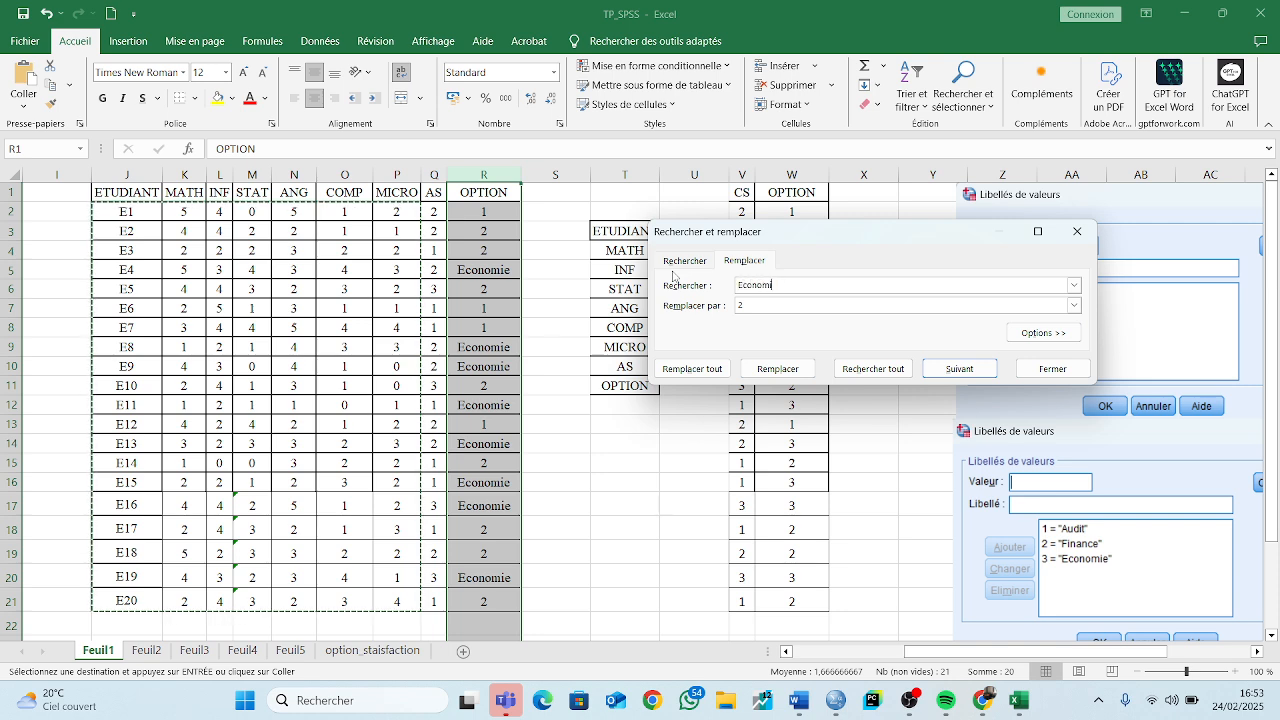
text(e)
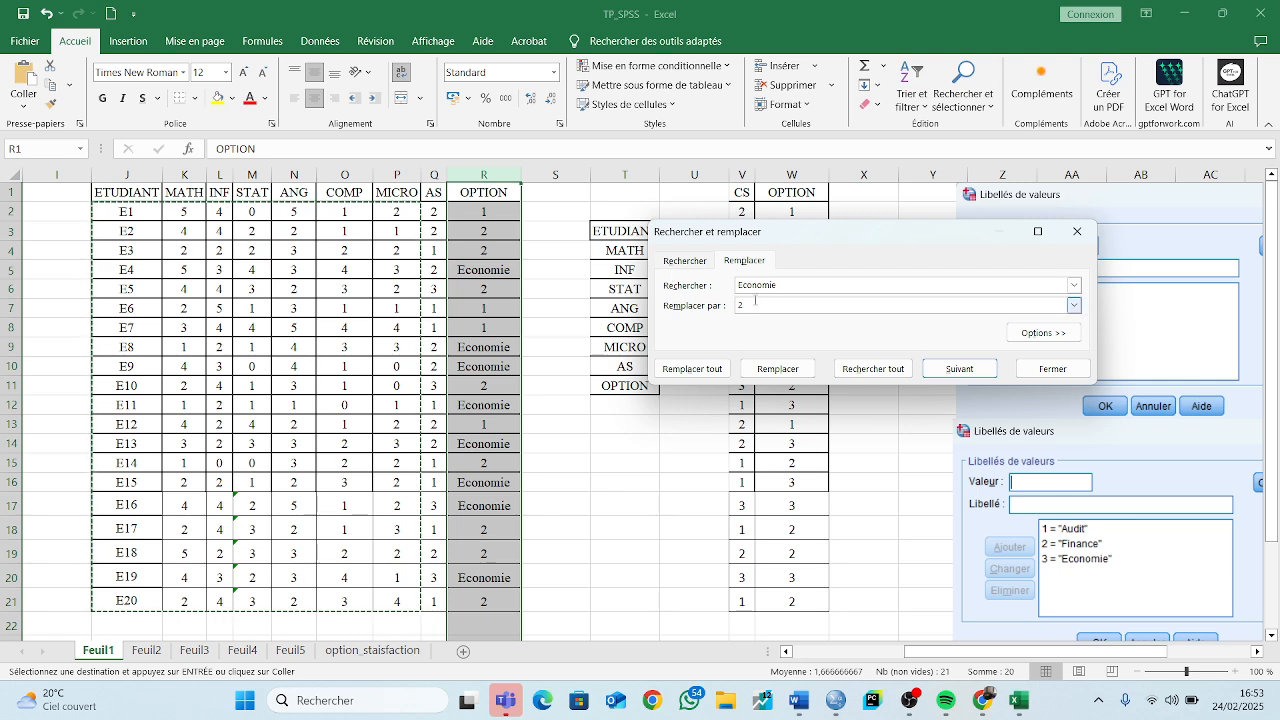
double_click(740, 305)
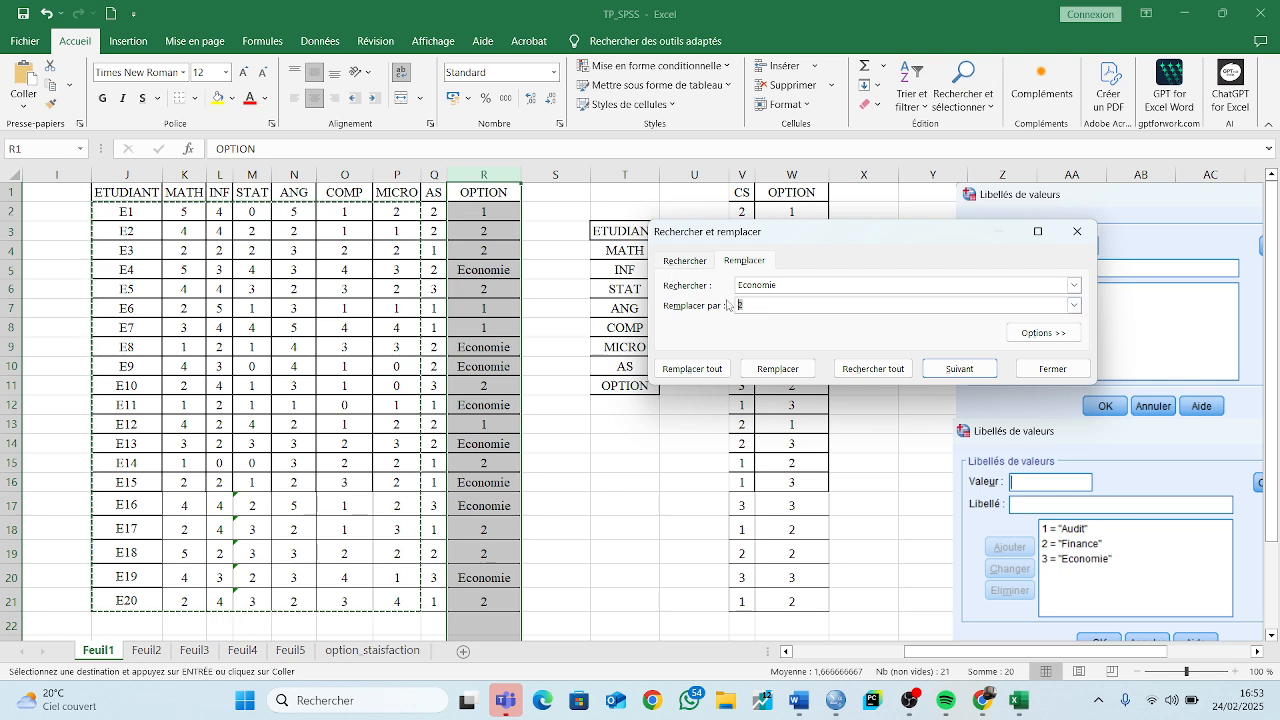
click(700, 369)
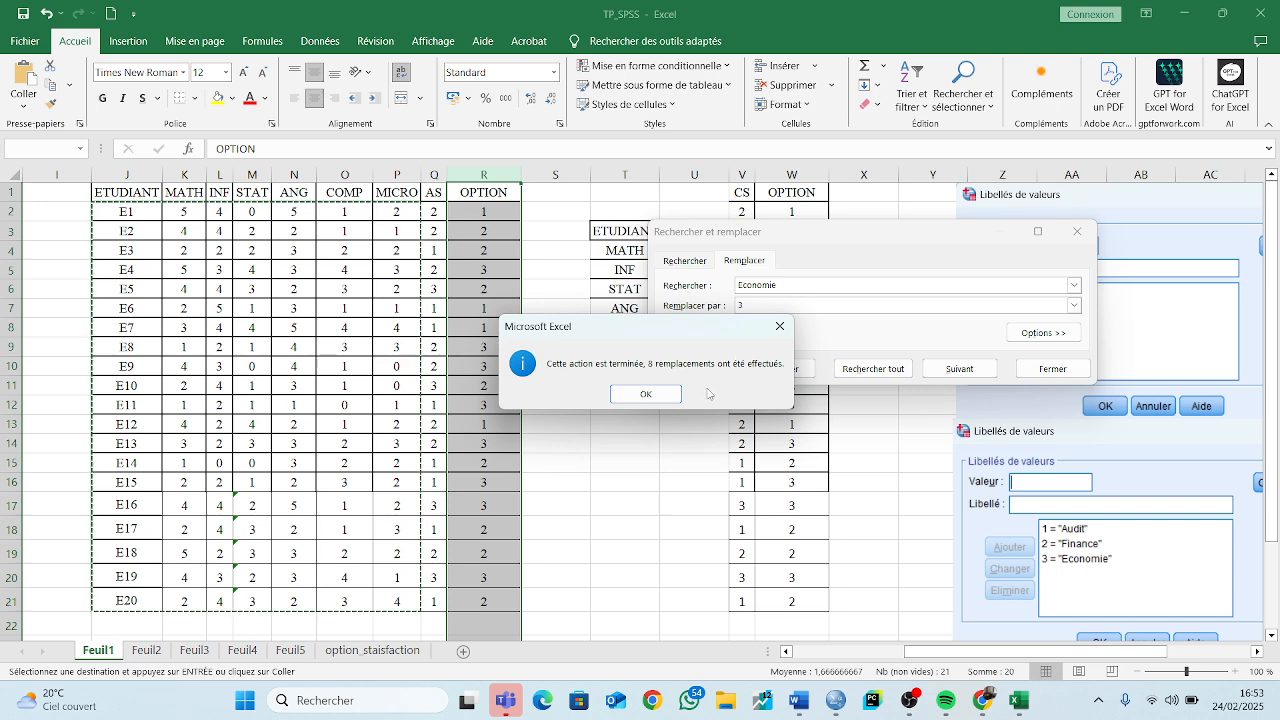
click(650, 396)
click(1043, 372)
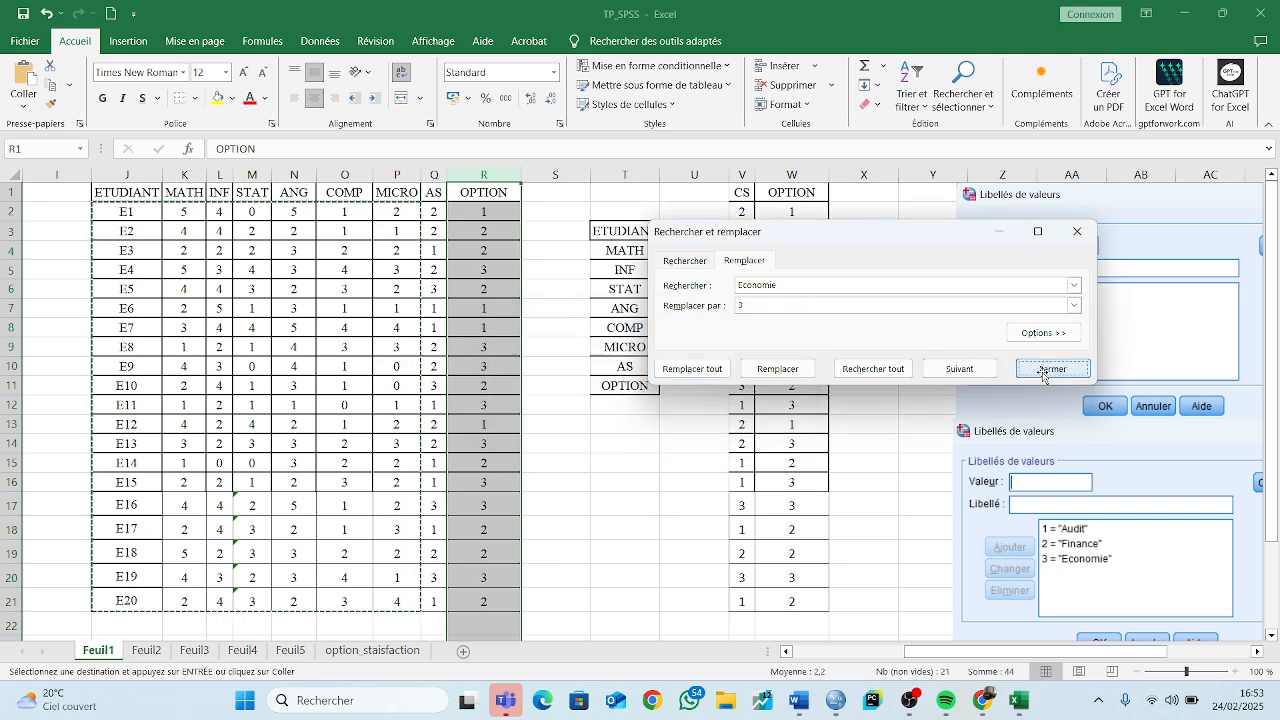
Copy the coded values Q2:R21, paste them into the SPSS data from the first AS cell, and toggle the value-label display off and on
drag(437, 212, 491, 601)
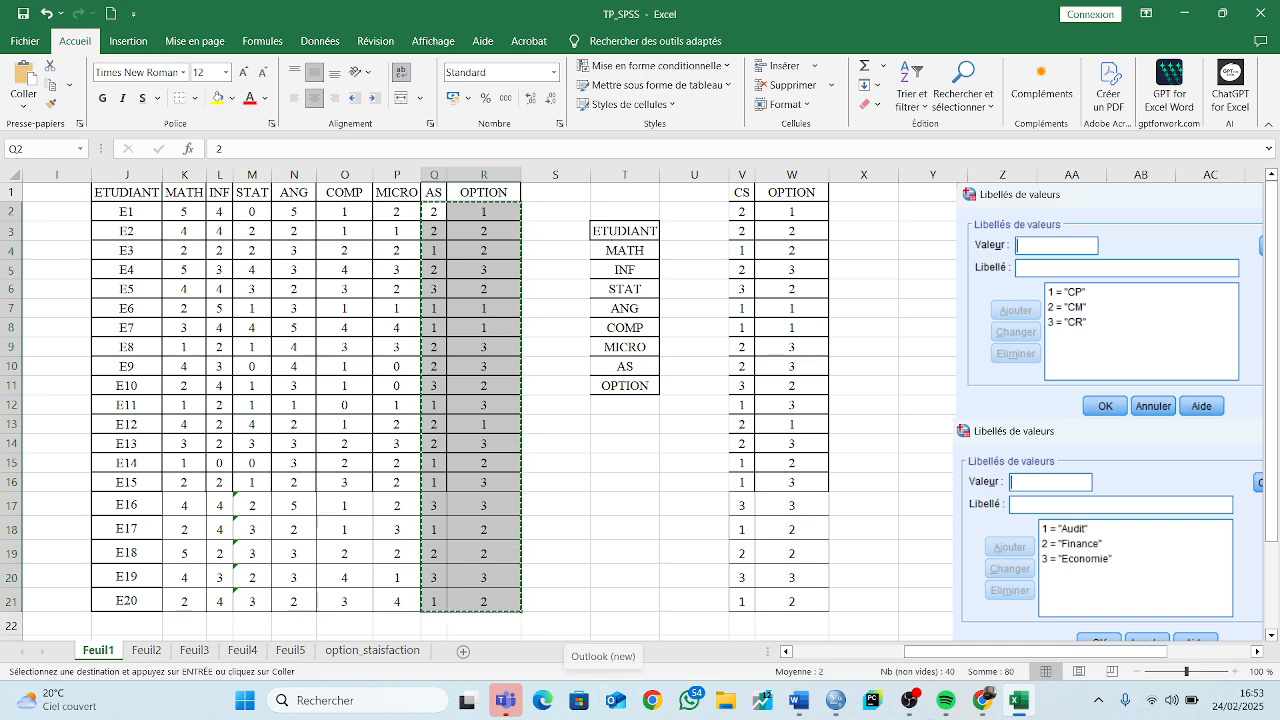
mouse_move(835, 705)
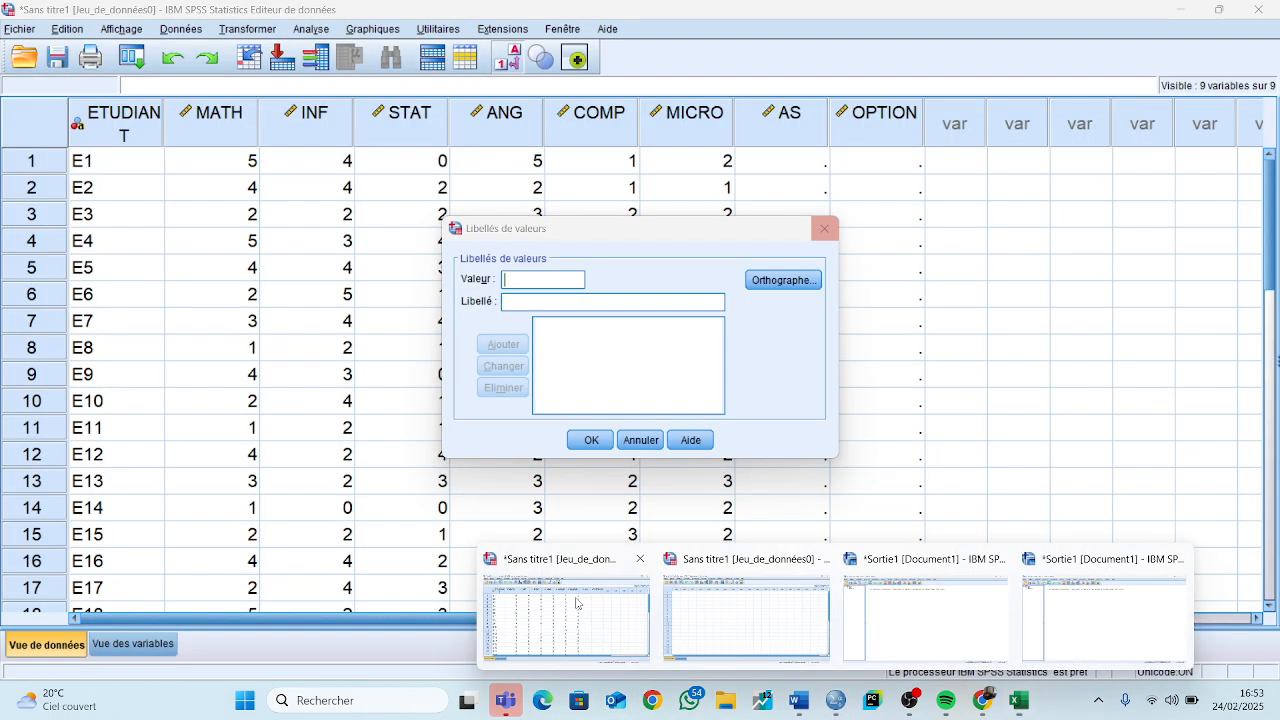
click(568, 612)
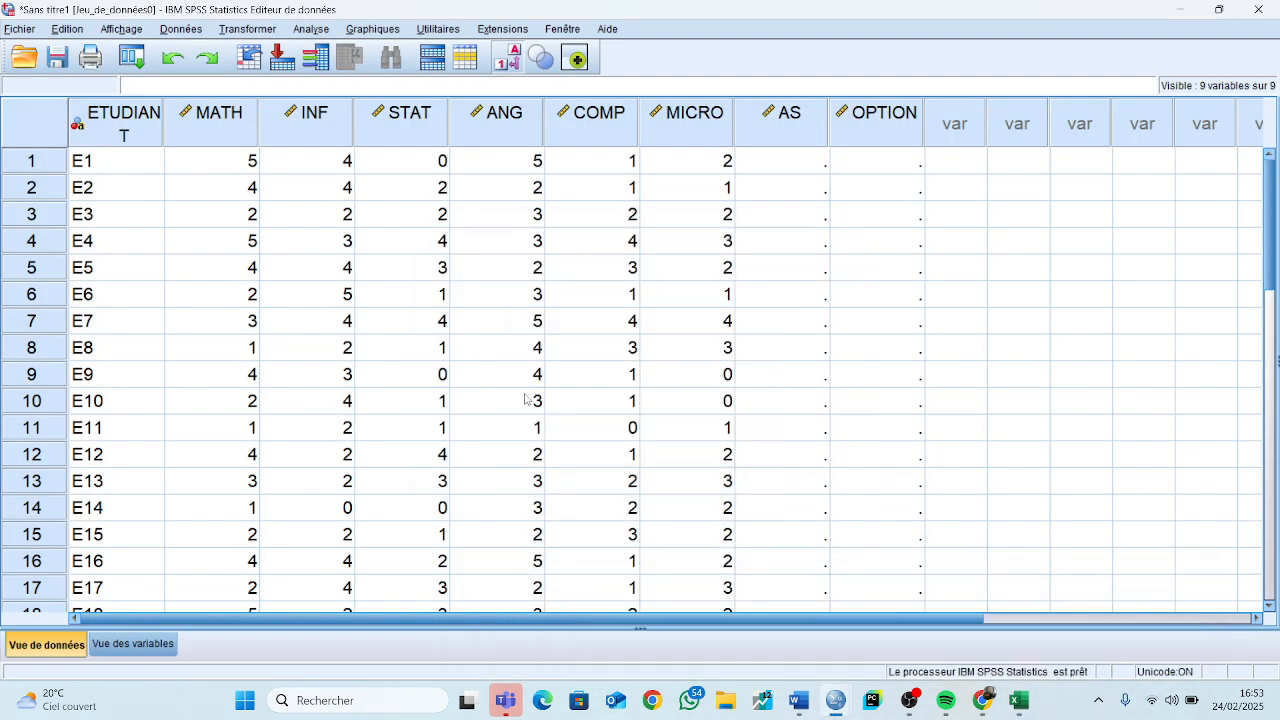
click(807, 163)
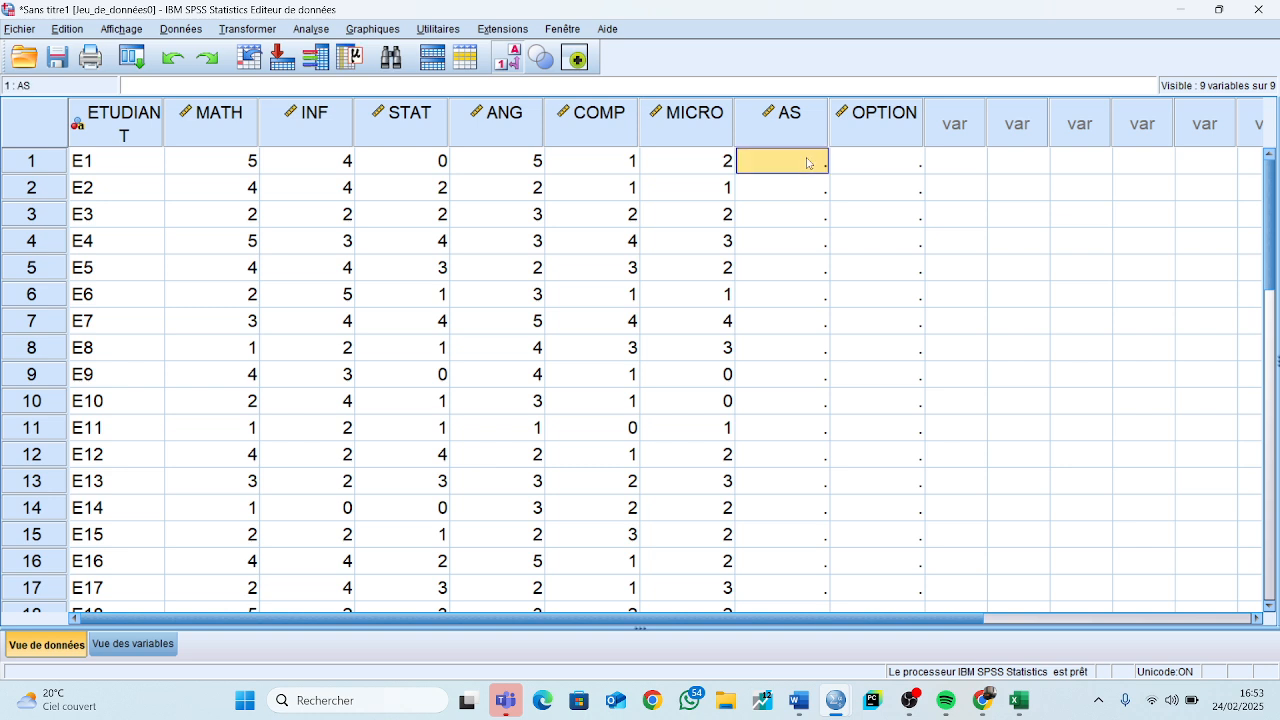
key(ctrl+v)
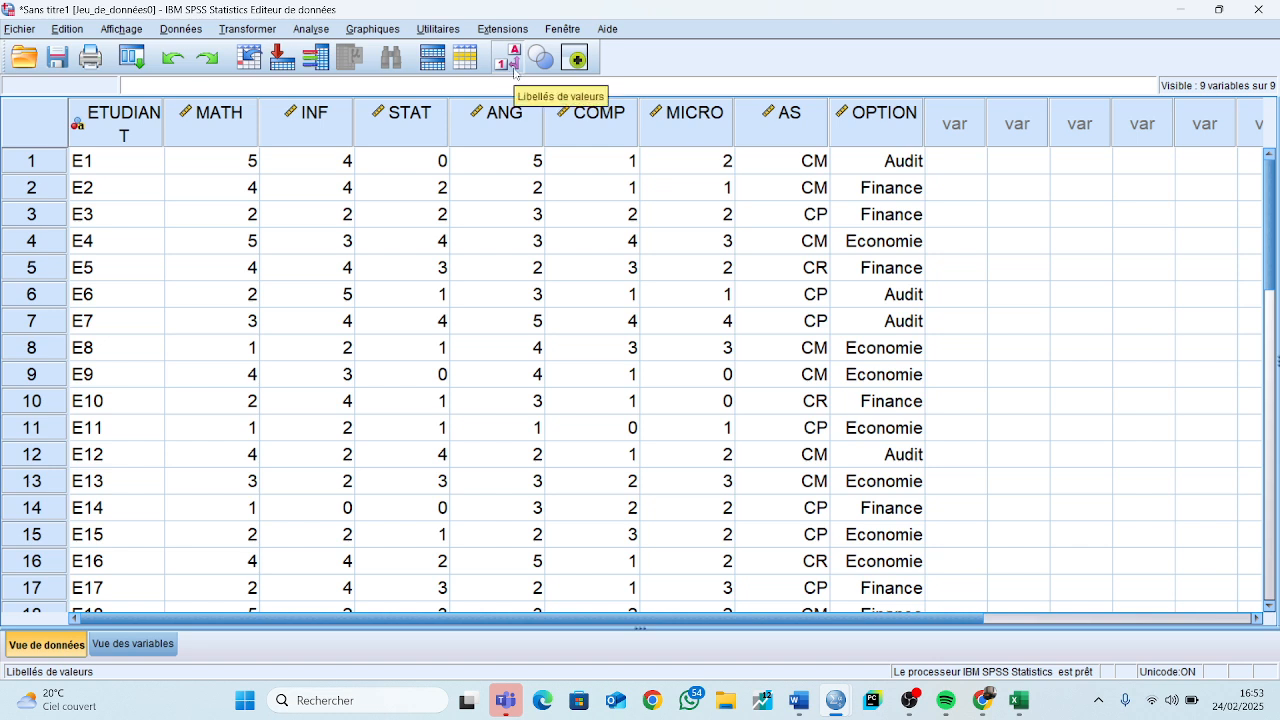
click(514, 70)
click(514, 70)
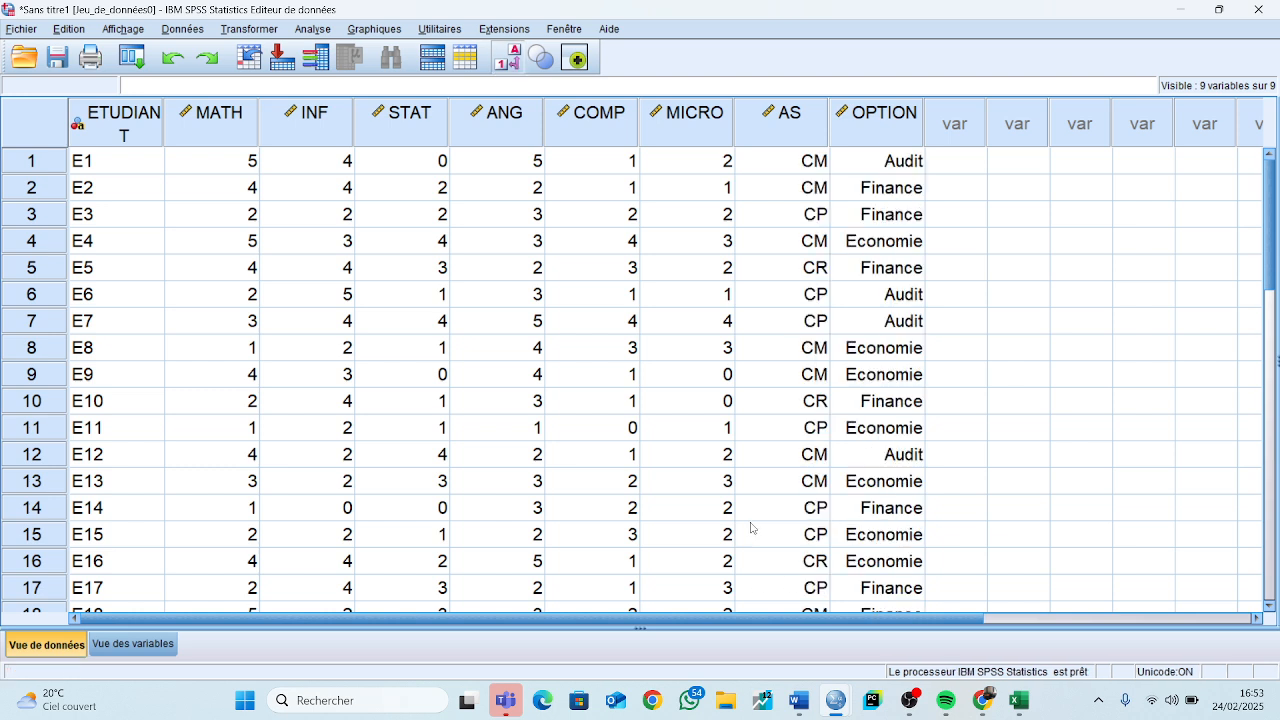
Review the numbered tasks below the data table in the Word document TP_SPSS, and return to the SPSS data
click(799, 705)
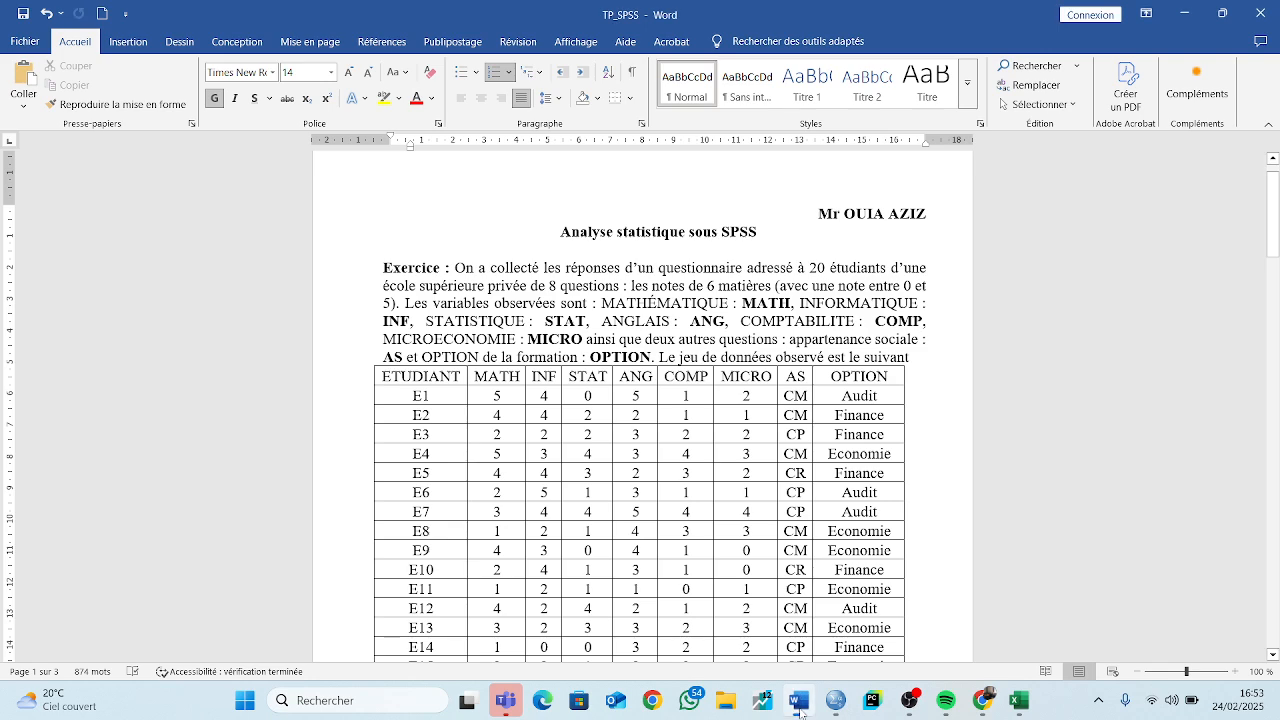
drag(1275, 256, 1272, 317)
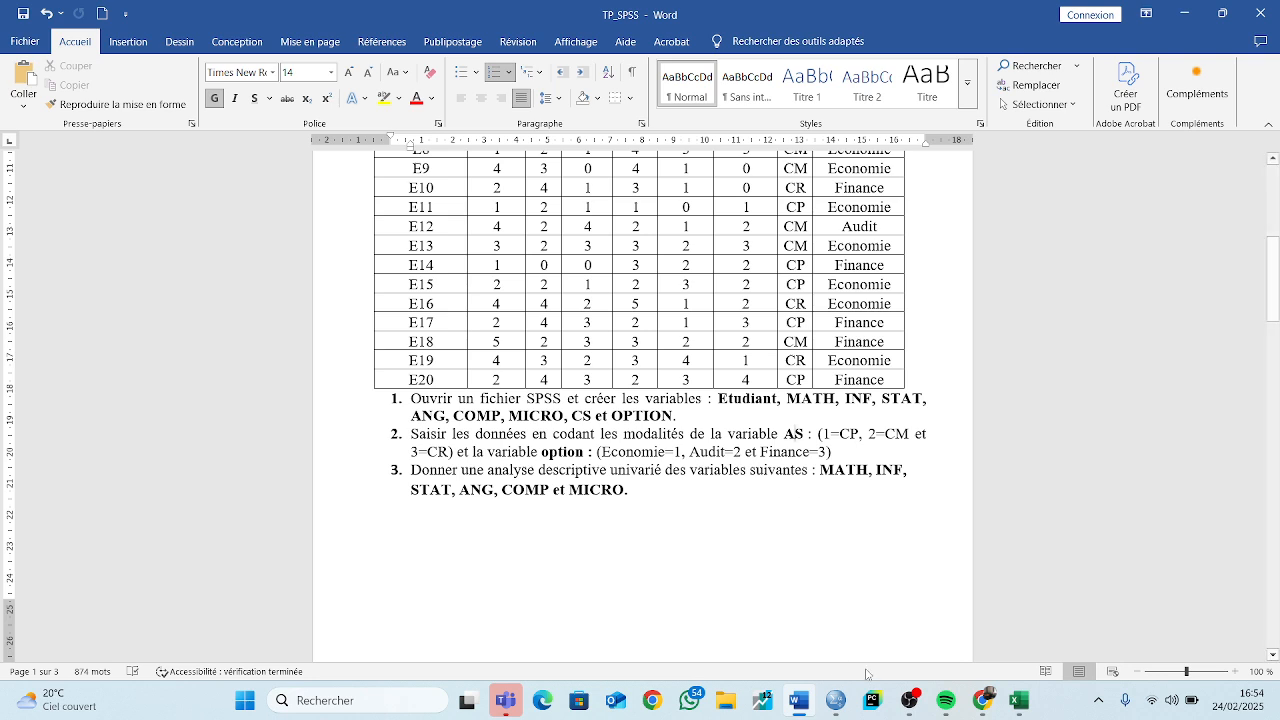
mouse_move(838, 697)
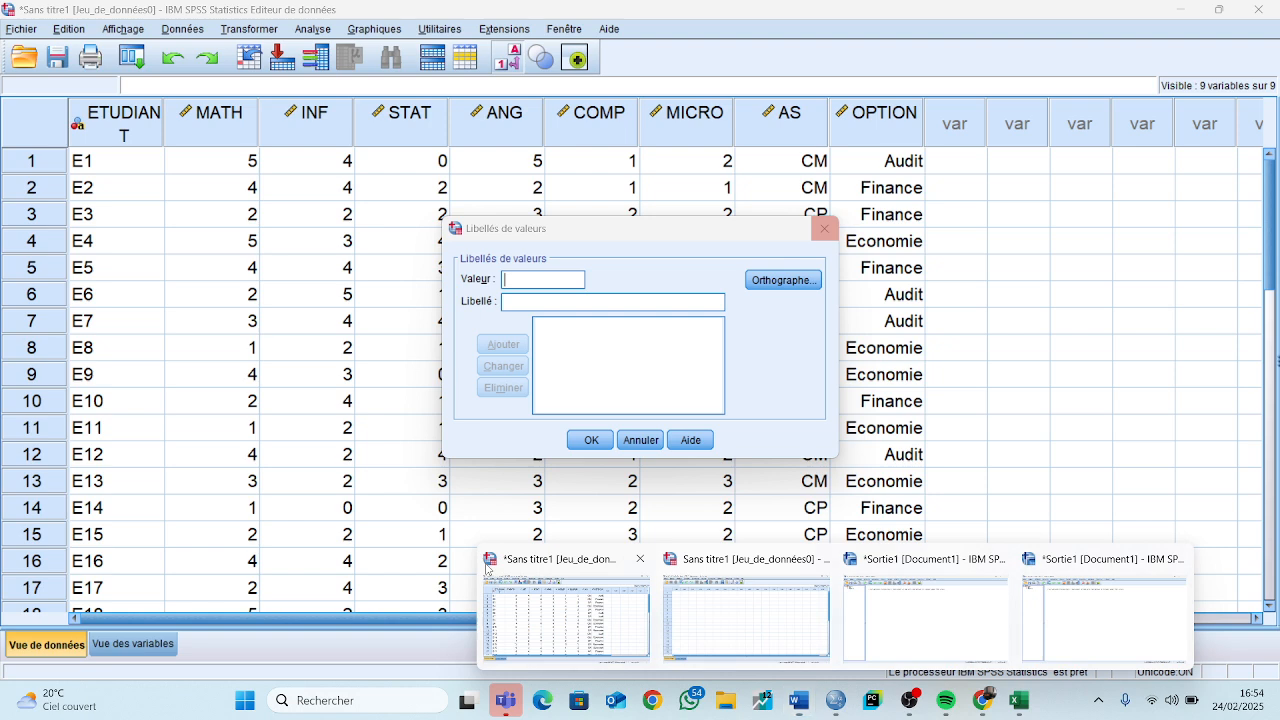
click(486, 569)
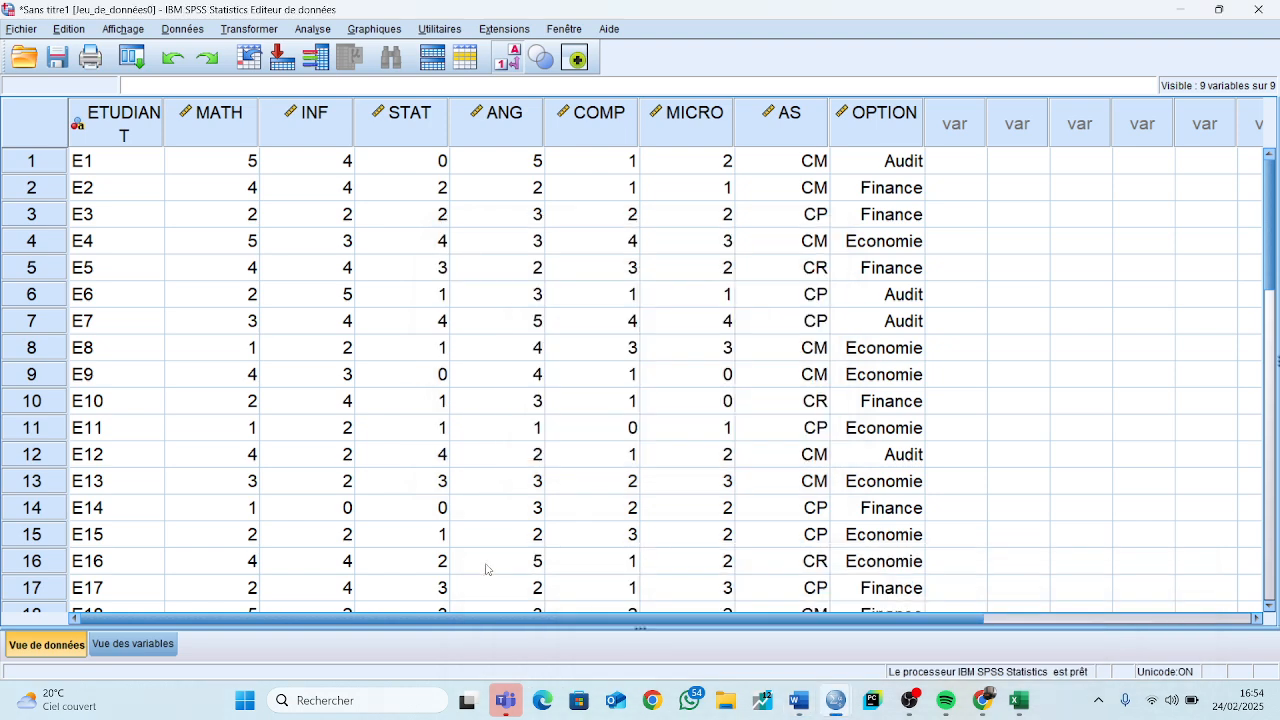
Start a Descriptives analysis with MATH, INF, STAT, ANG, COMP and MICRO as its variables
click(312, 30)
mouse_move(338, 75)
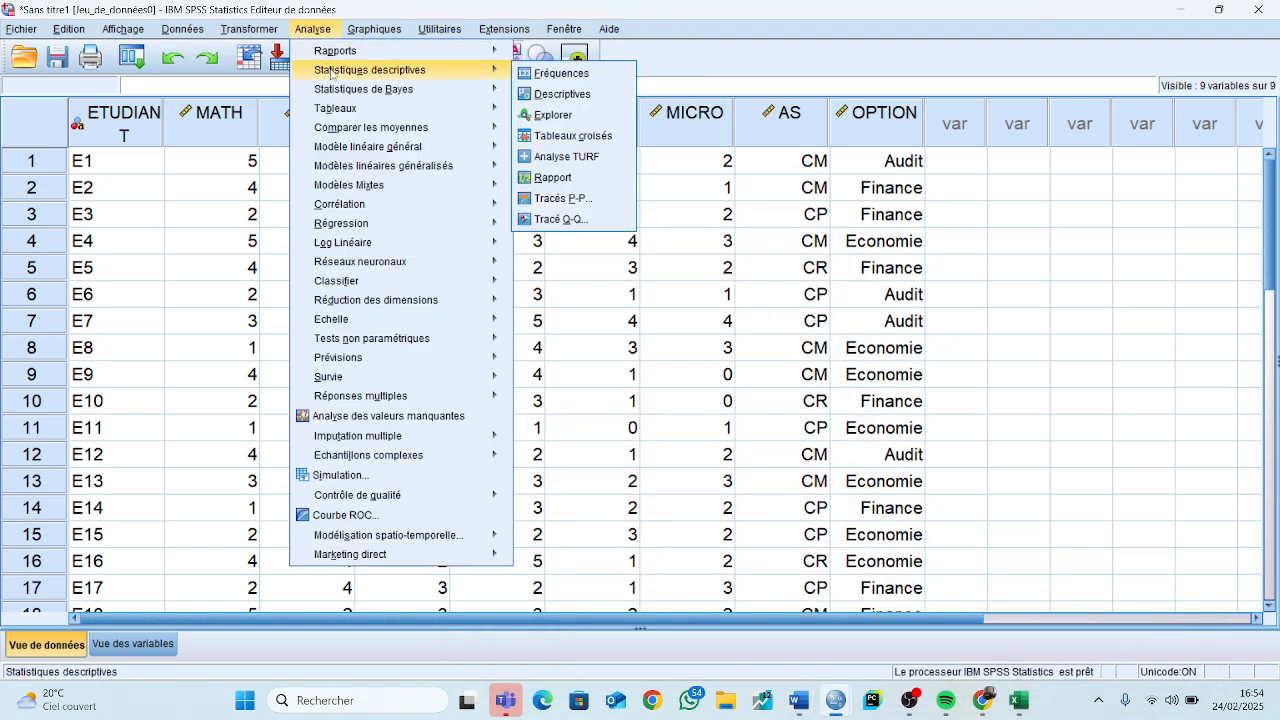
click(560, 94)
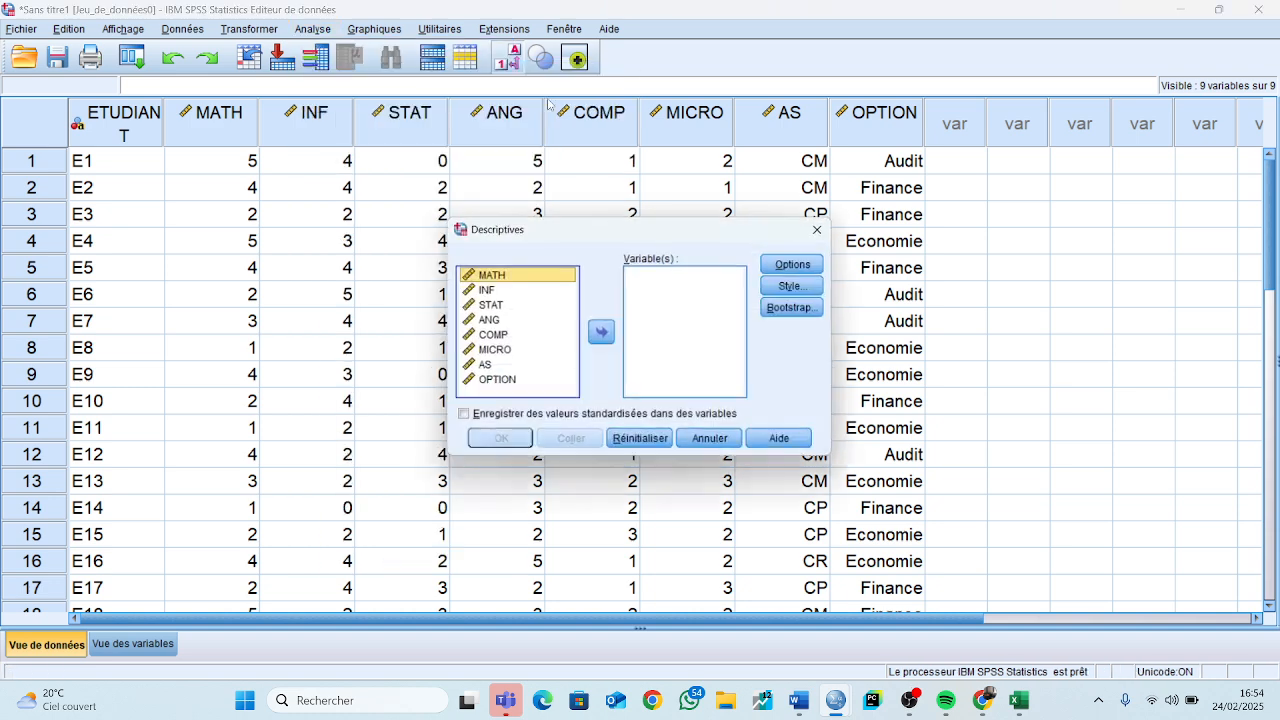
click(485, 291)
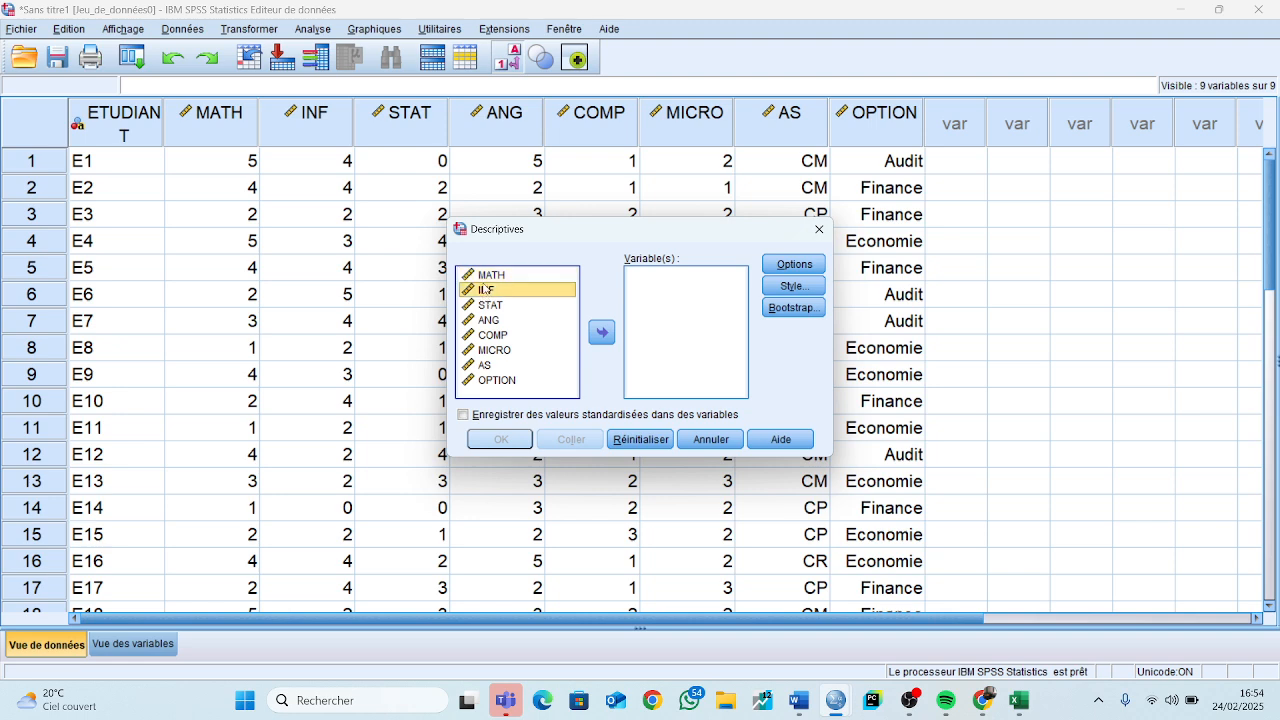
click(485, 282)
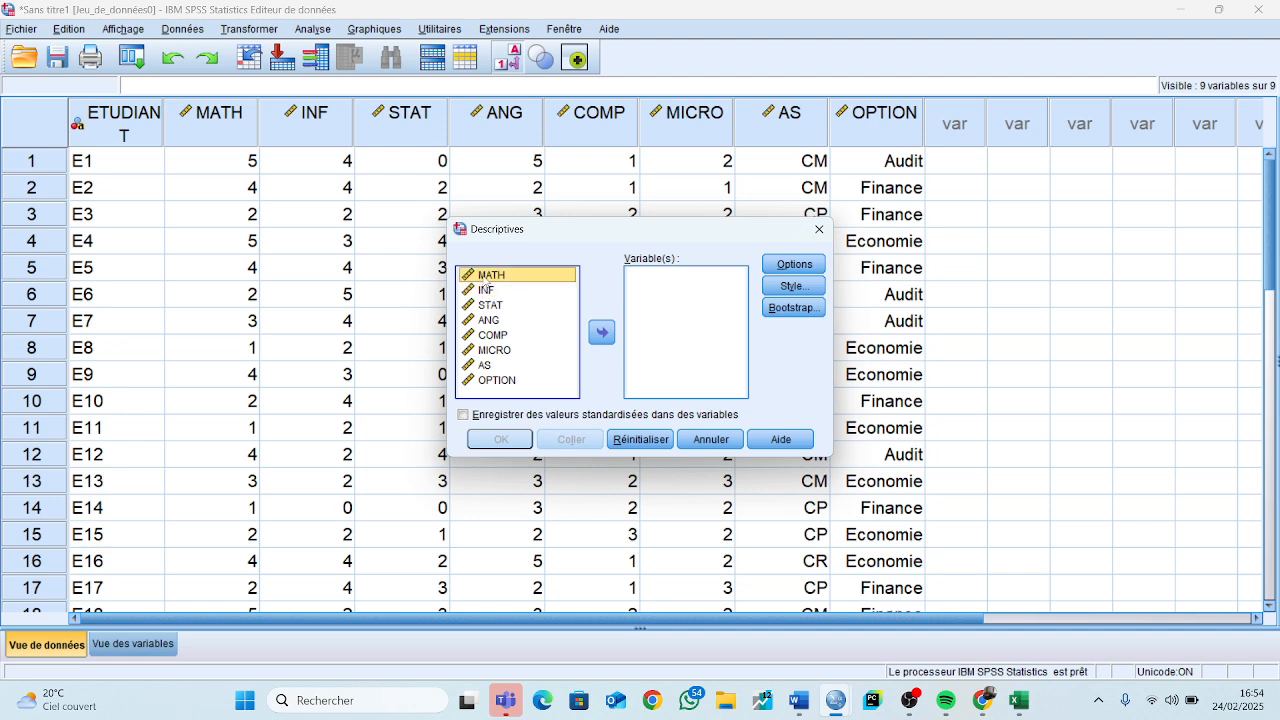
key(shift+Down)
key(shift+Down)
key(shift+Down)
key(shift+Down)
key(shift+Down)
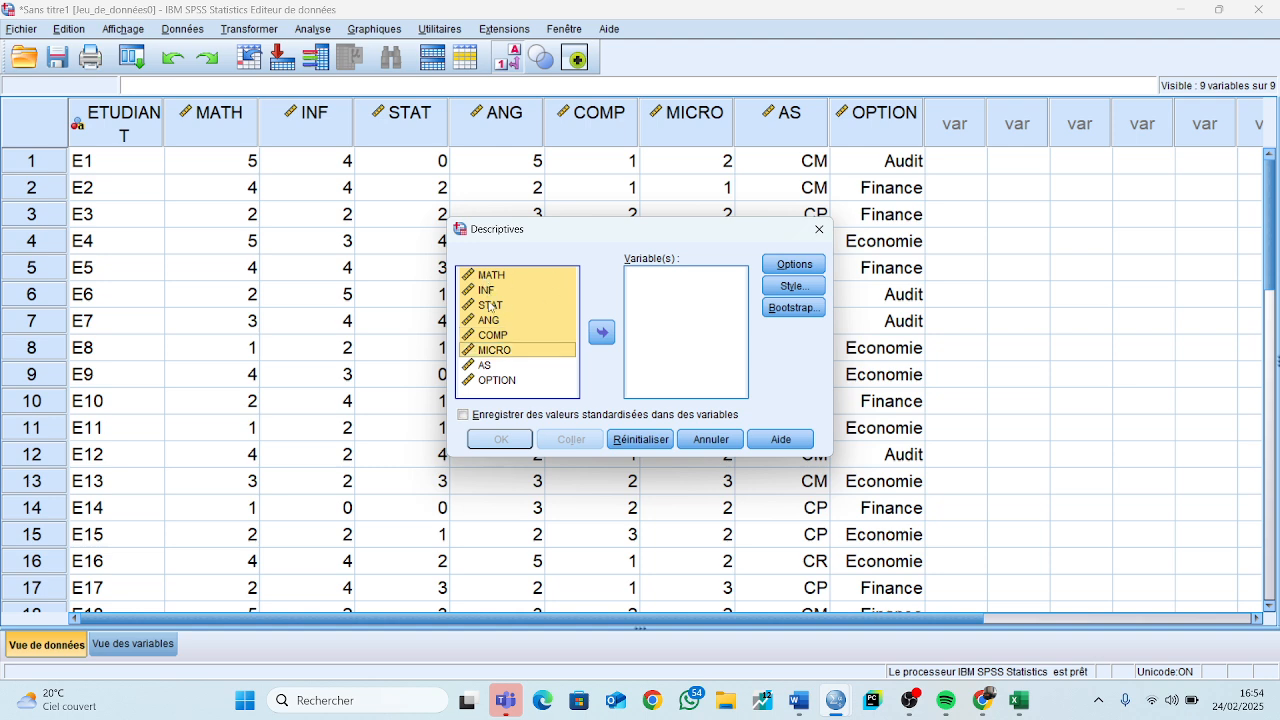
click(602, 332)
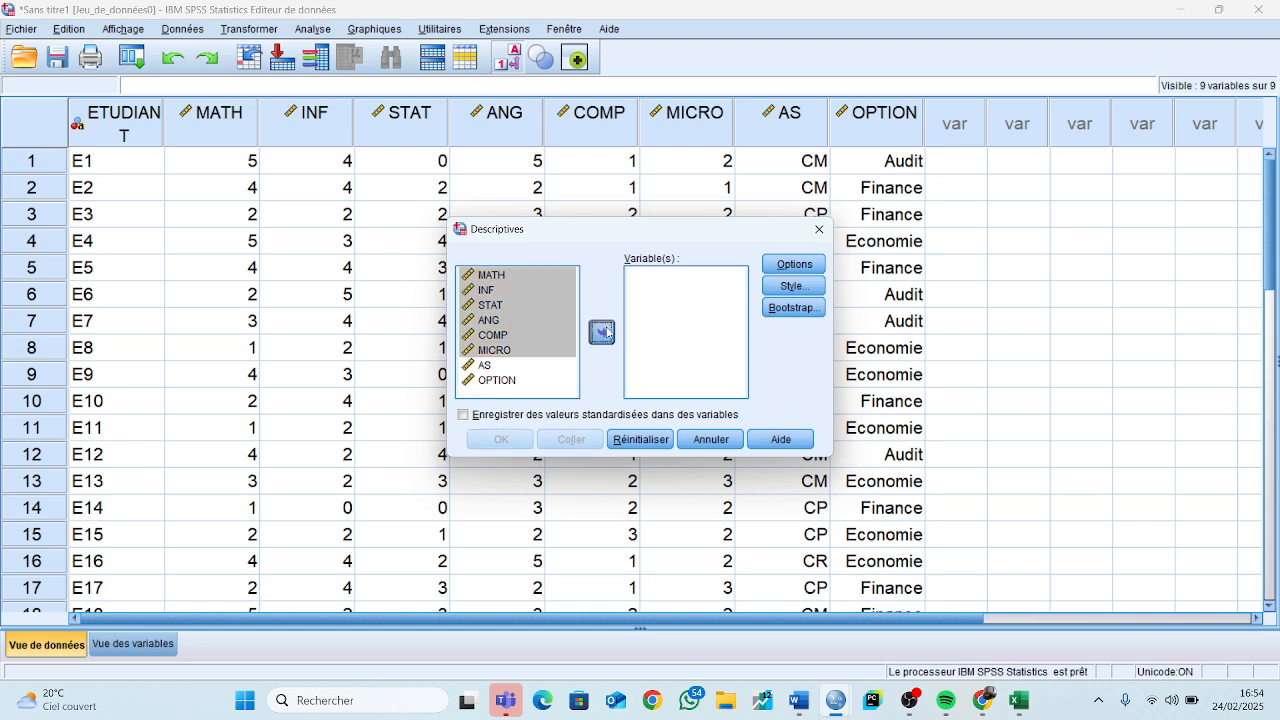
Add Somme, Variance, Plage and E.S Moyenne to the default descriptive statistics and run the analysis
click(786, 264)
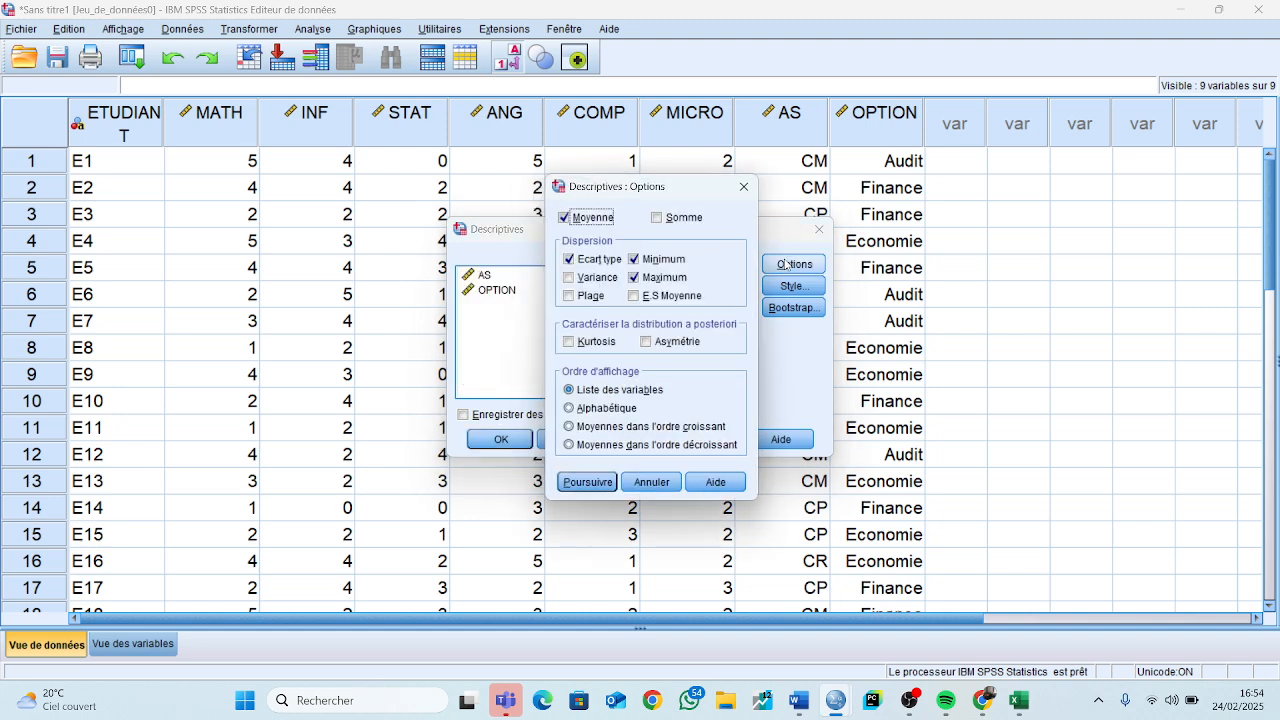
click(564, 217)
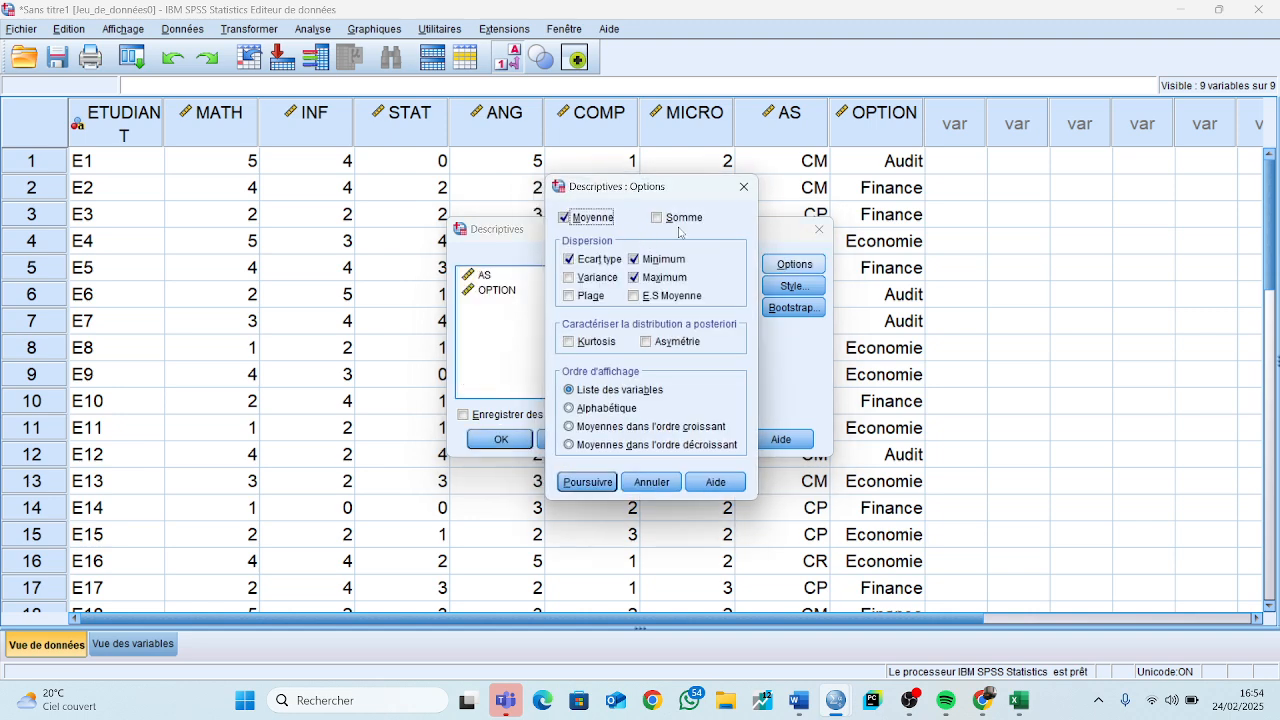
click(657, 218)
click(569, 277)
click(570, 295)
click(633, 296)
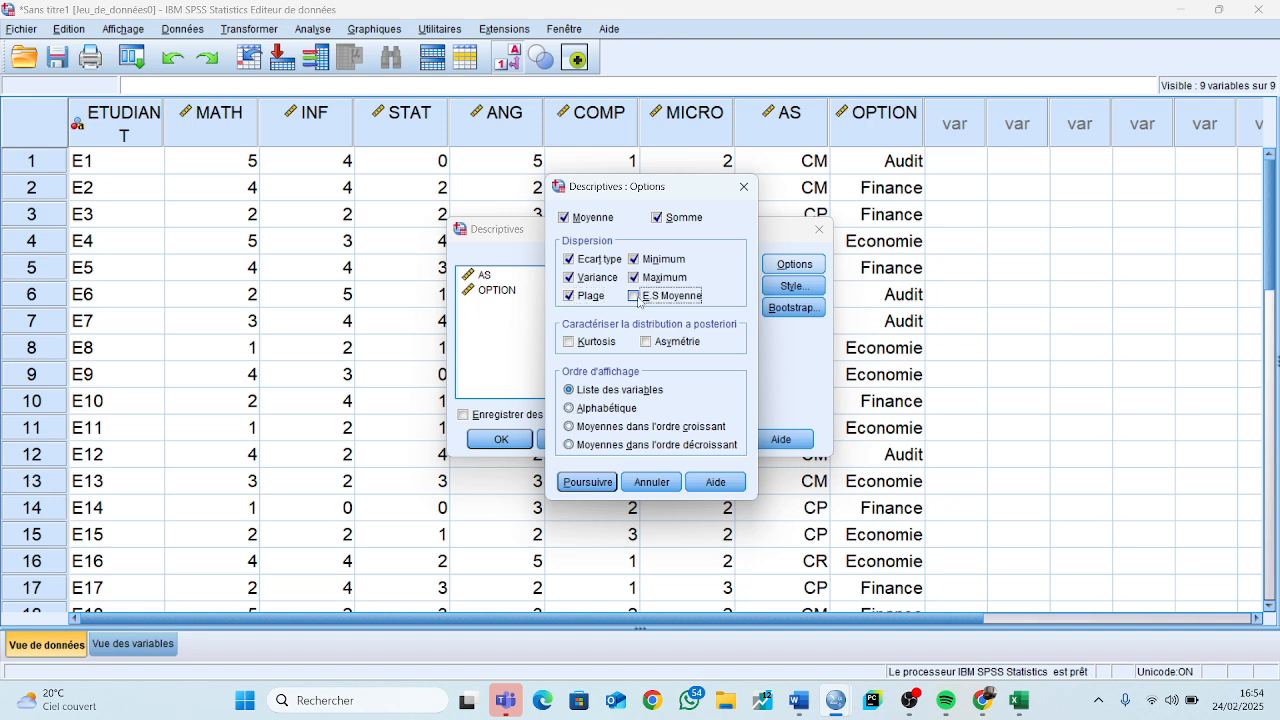
click(587, 482)
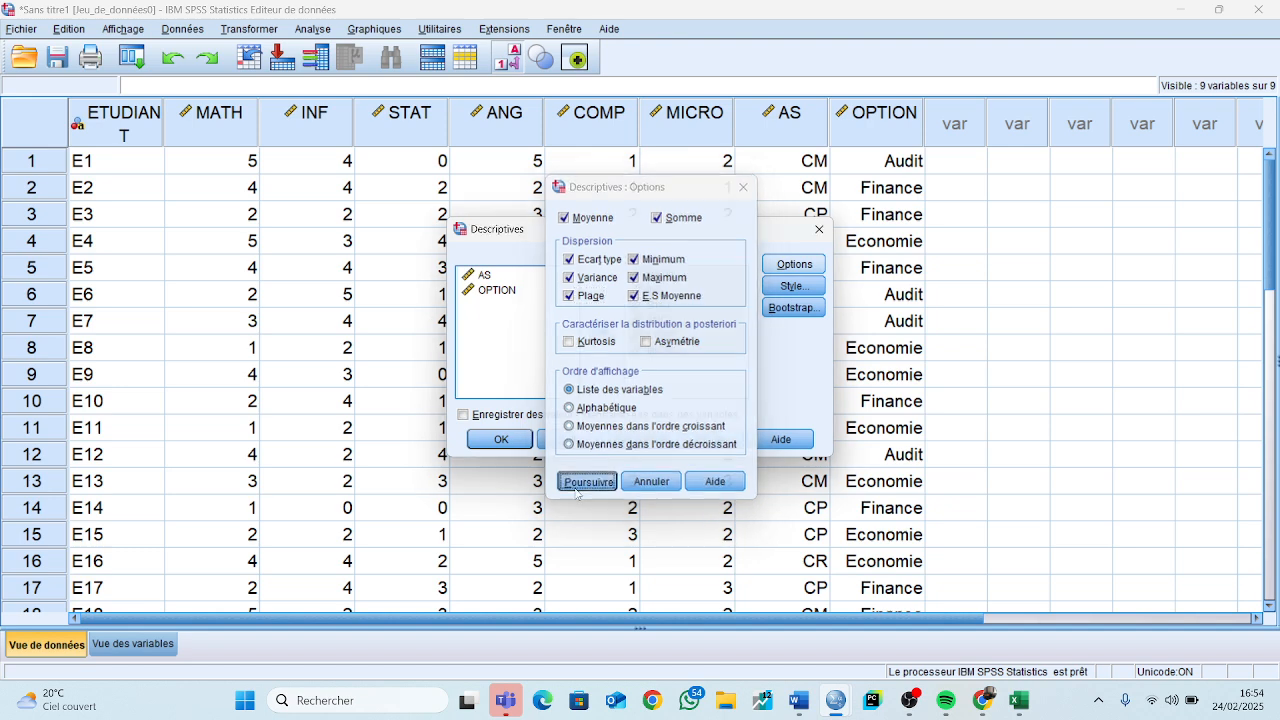
click(500, 445)
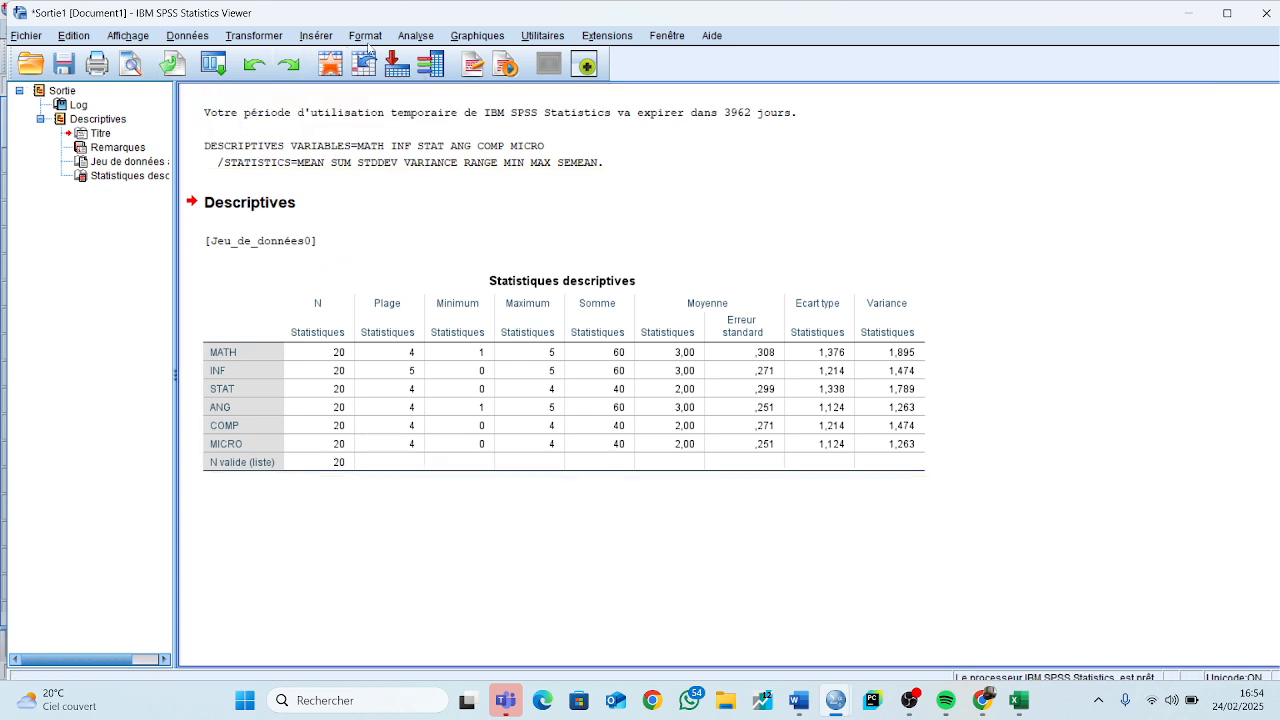
Start a crosstab (Tableaux croisés) with AS in the rows and OPTION in the columns
click(408, 37)
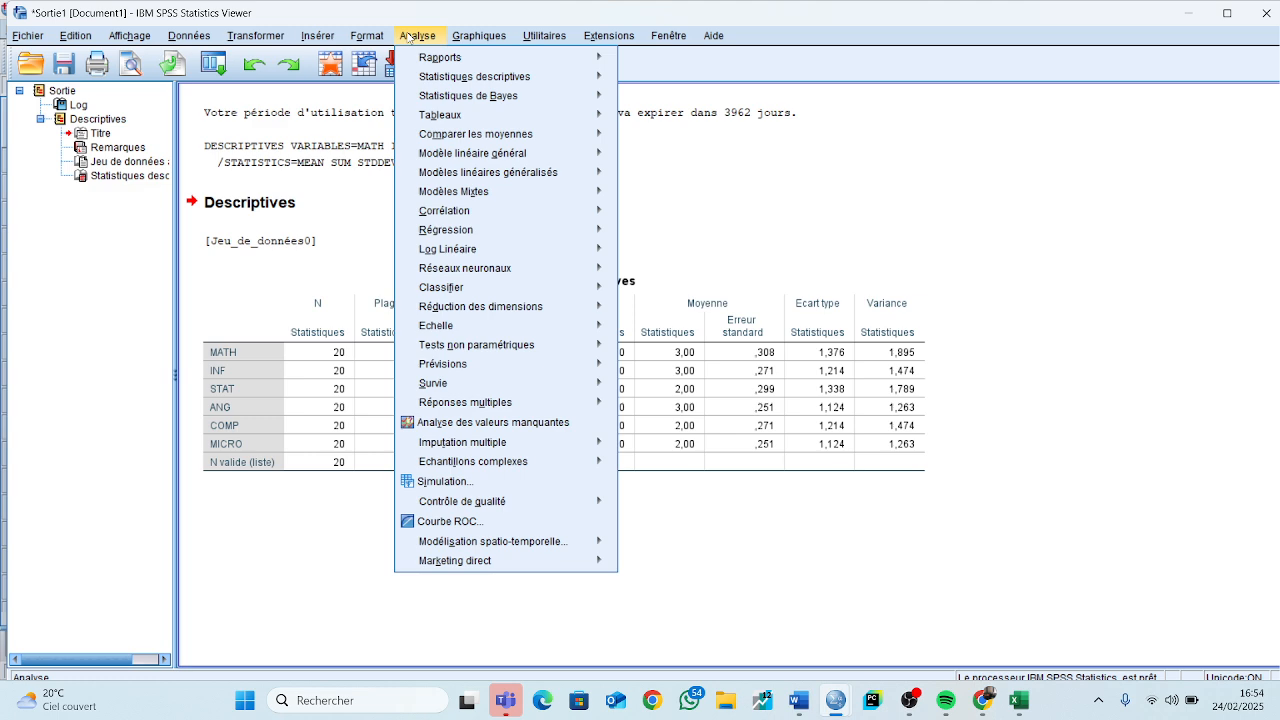
mouse_move(434, 78)
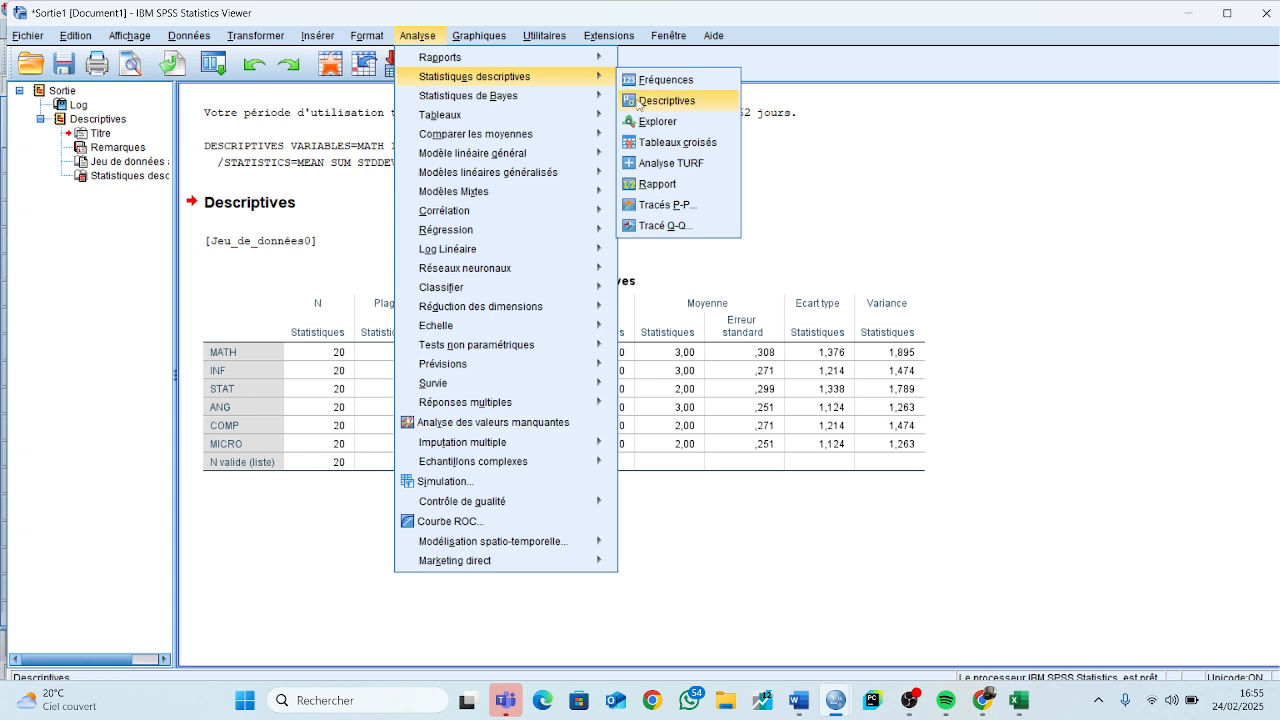
click(647, 152)
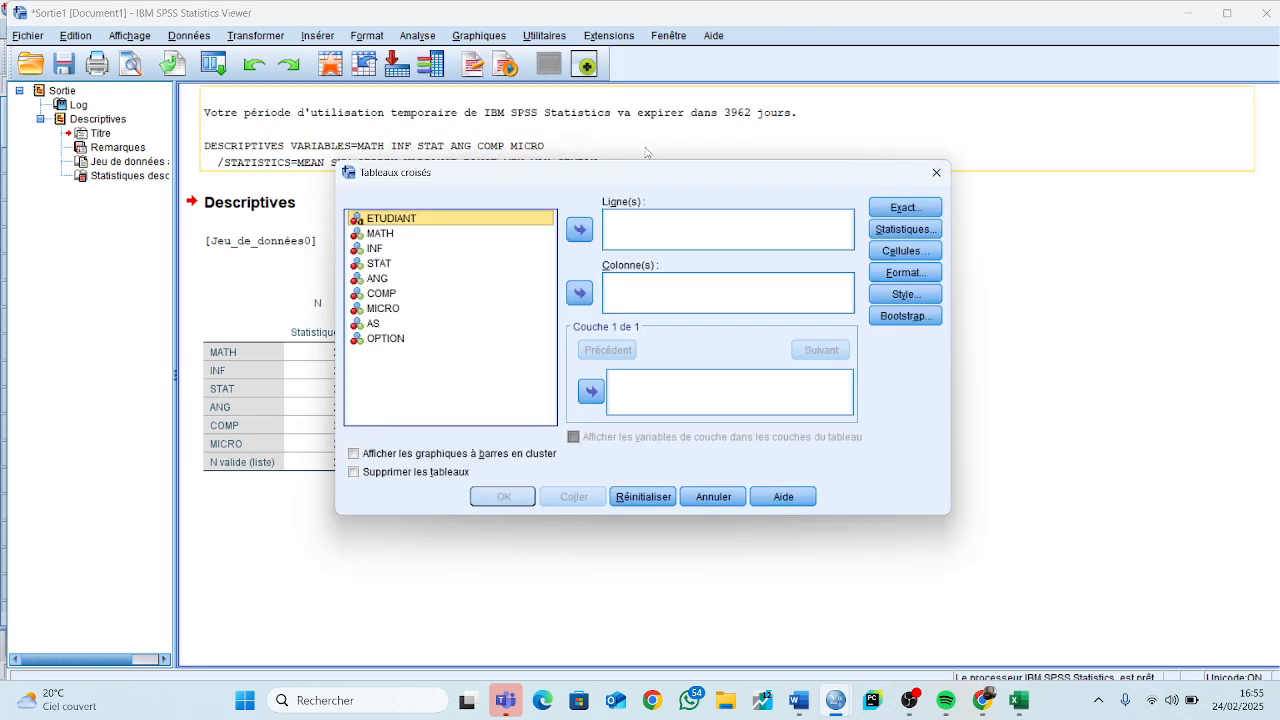
click(372, 325)
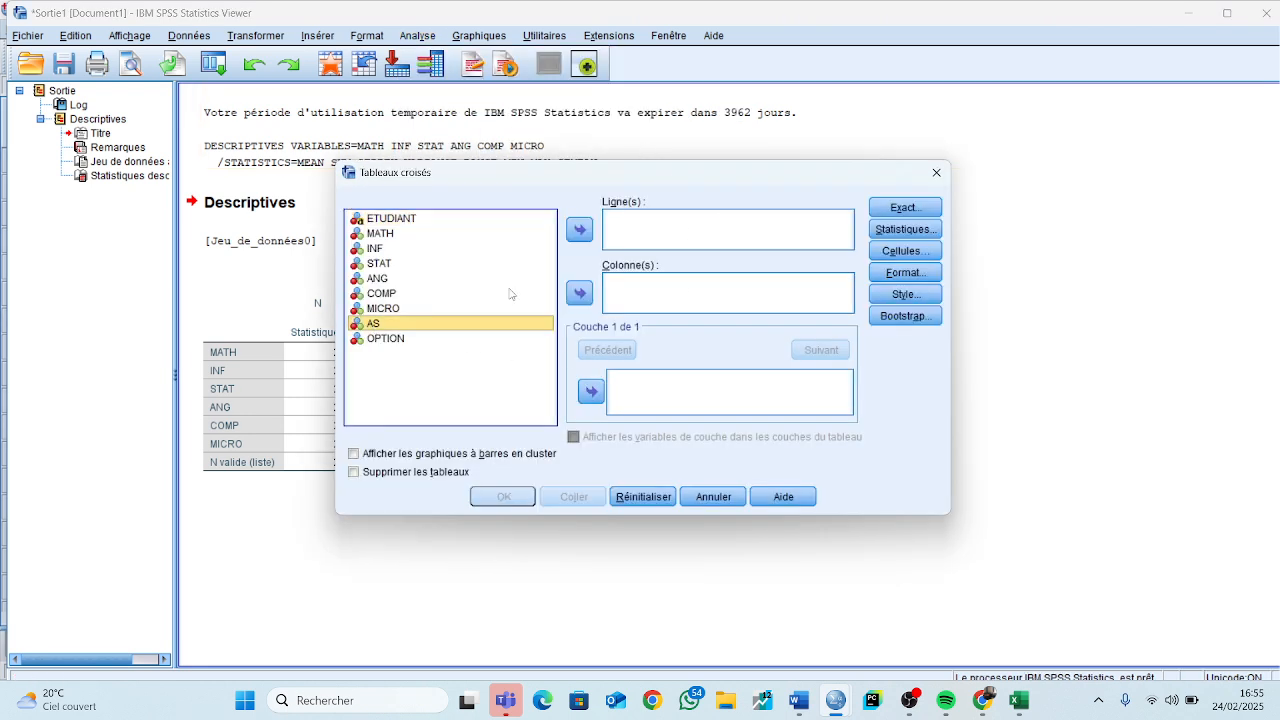
click(580, 232)
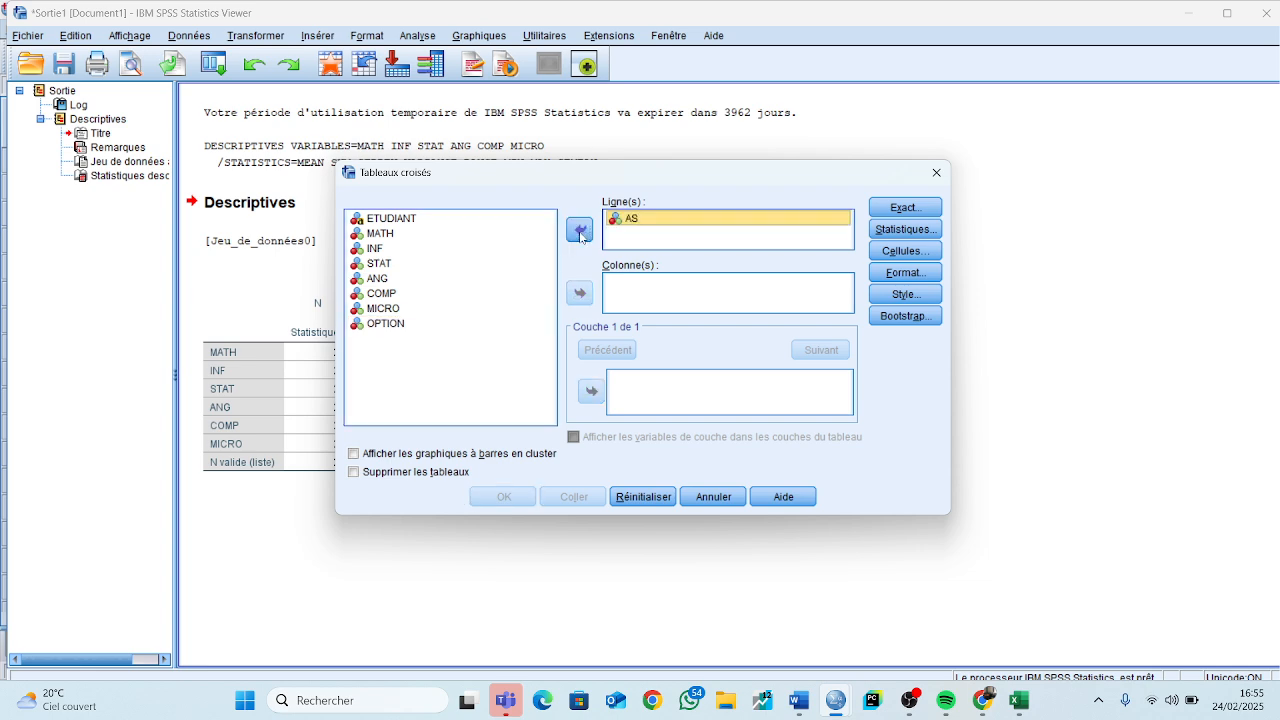
click(390, 328)
click(584, 295)
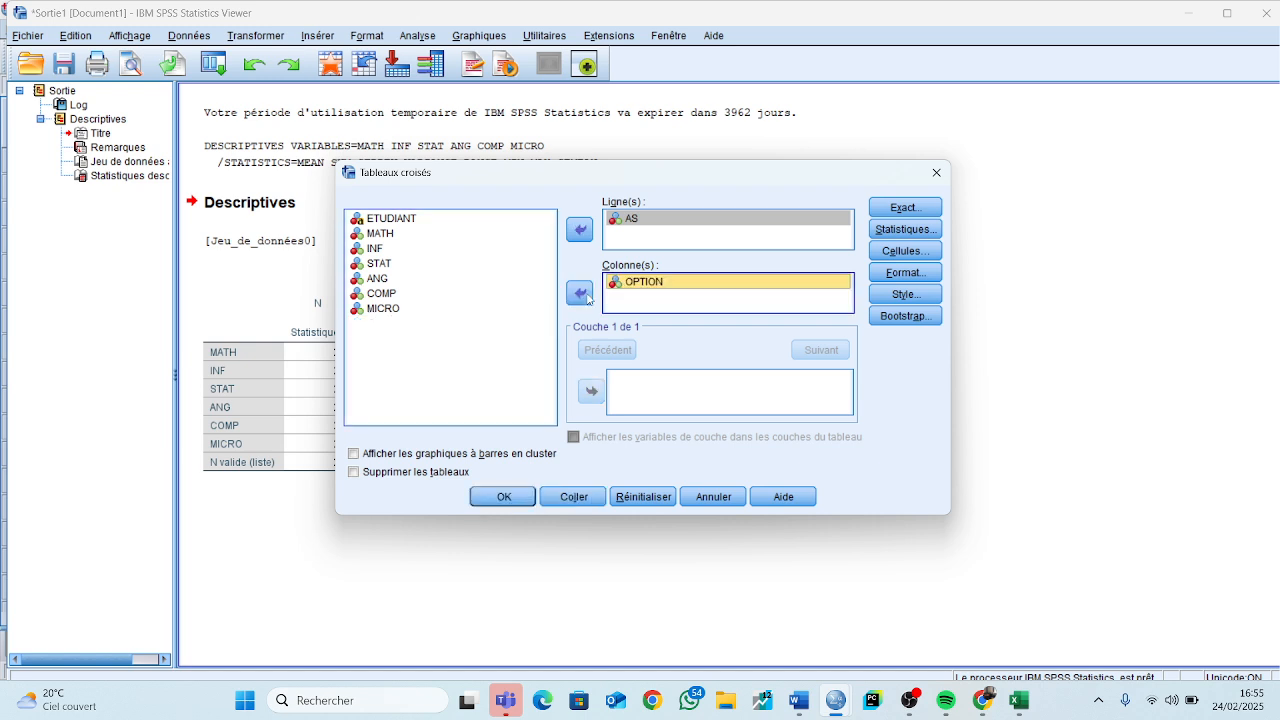
Include Khi-carré and Coefficient de contingence in the crosstab statistics, run the crosstab, and select the chi-square test table in the output
click(886, 238)
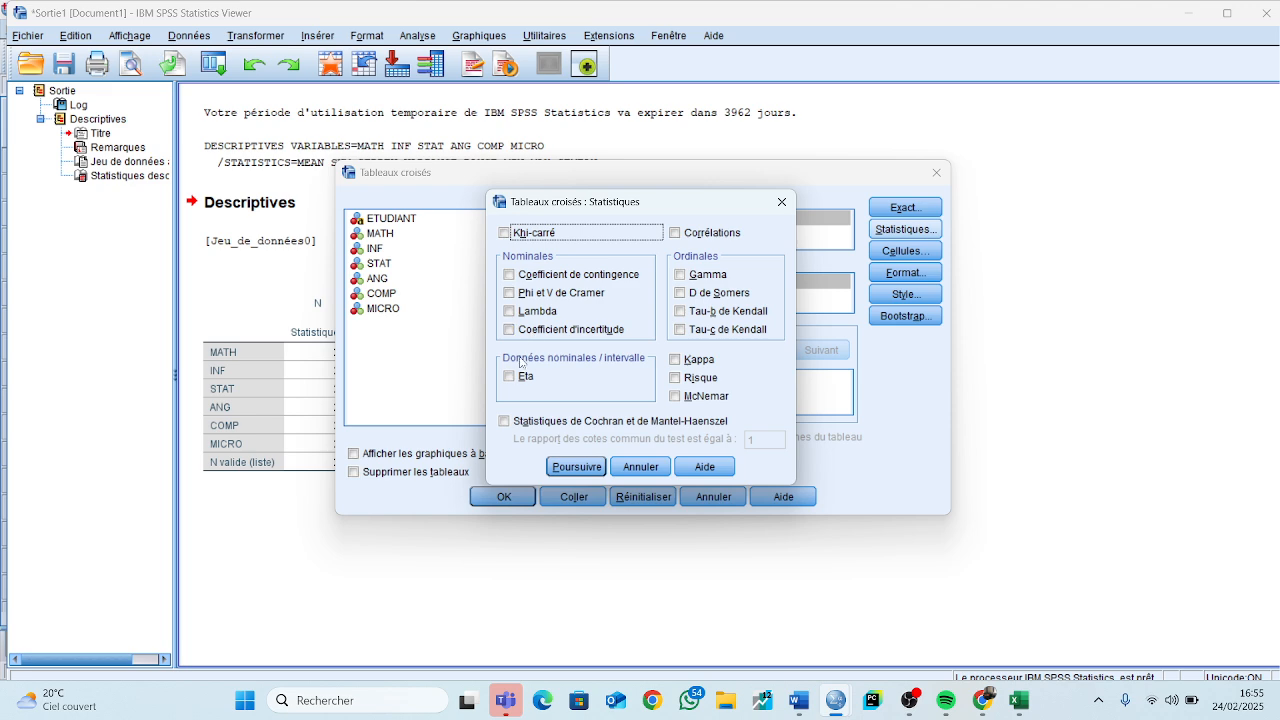
click(511, 235)
click(577, 466)
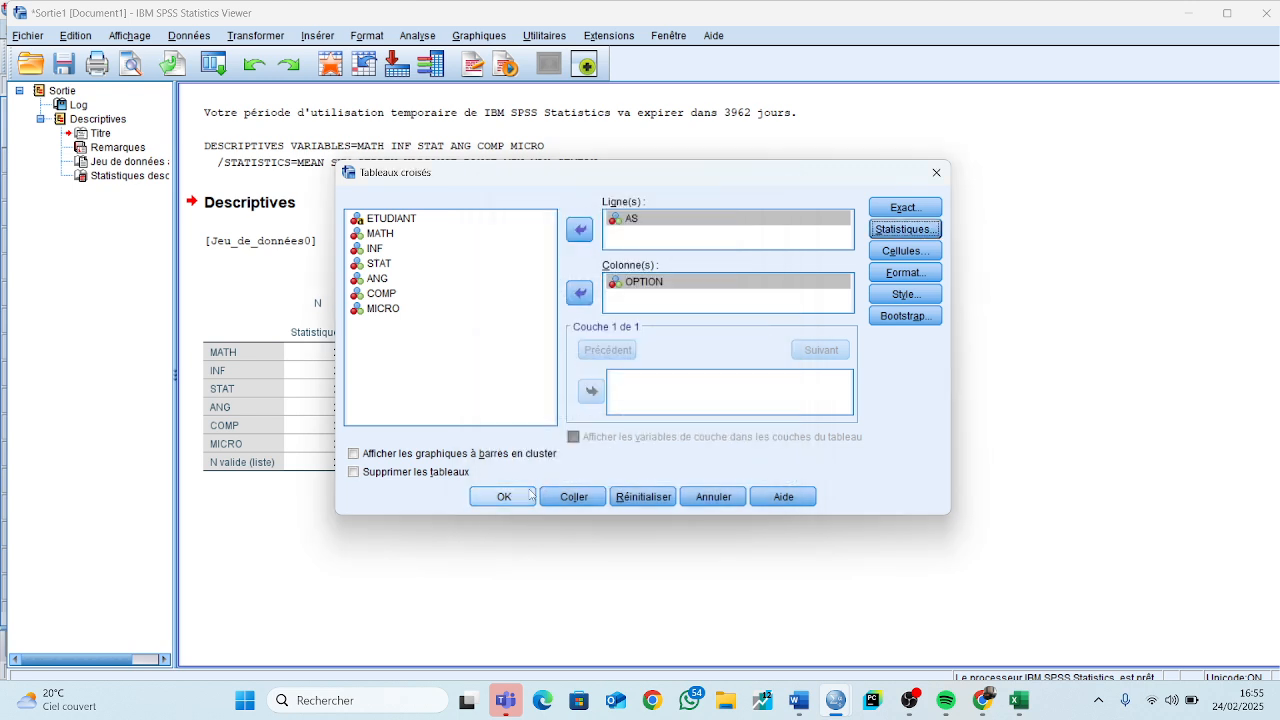
click(887, 228)
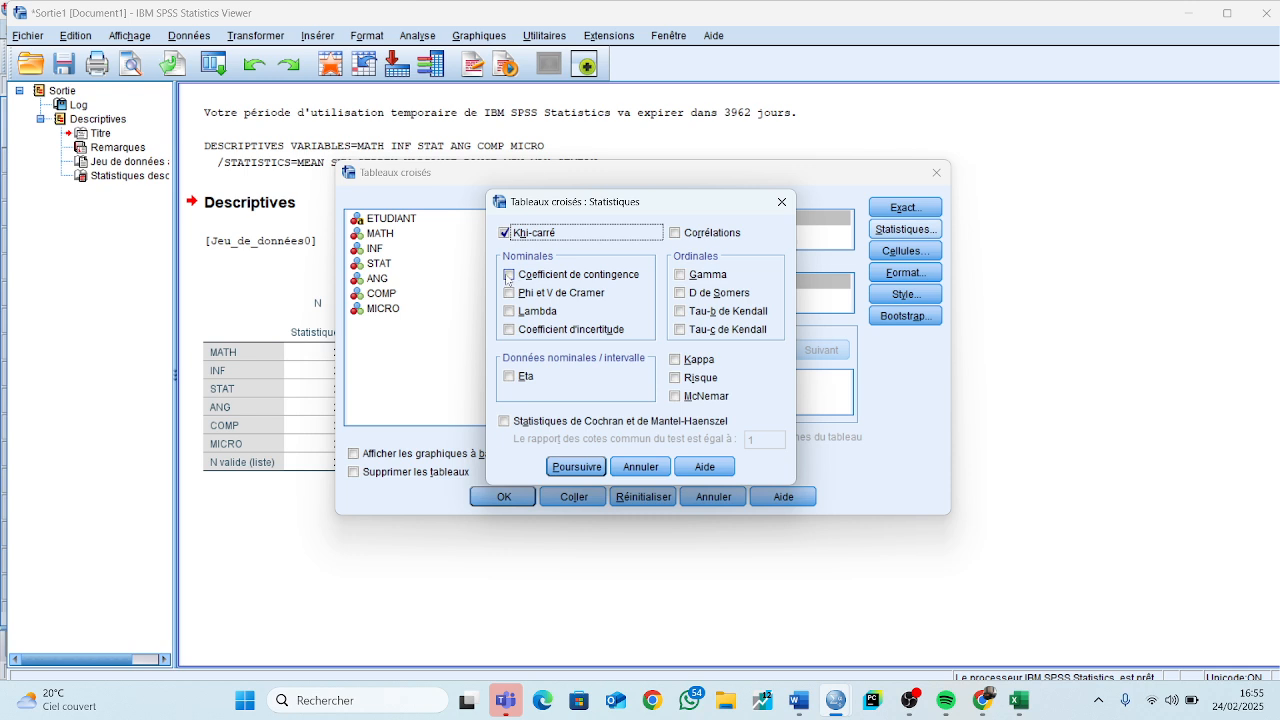
click(509, 276)
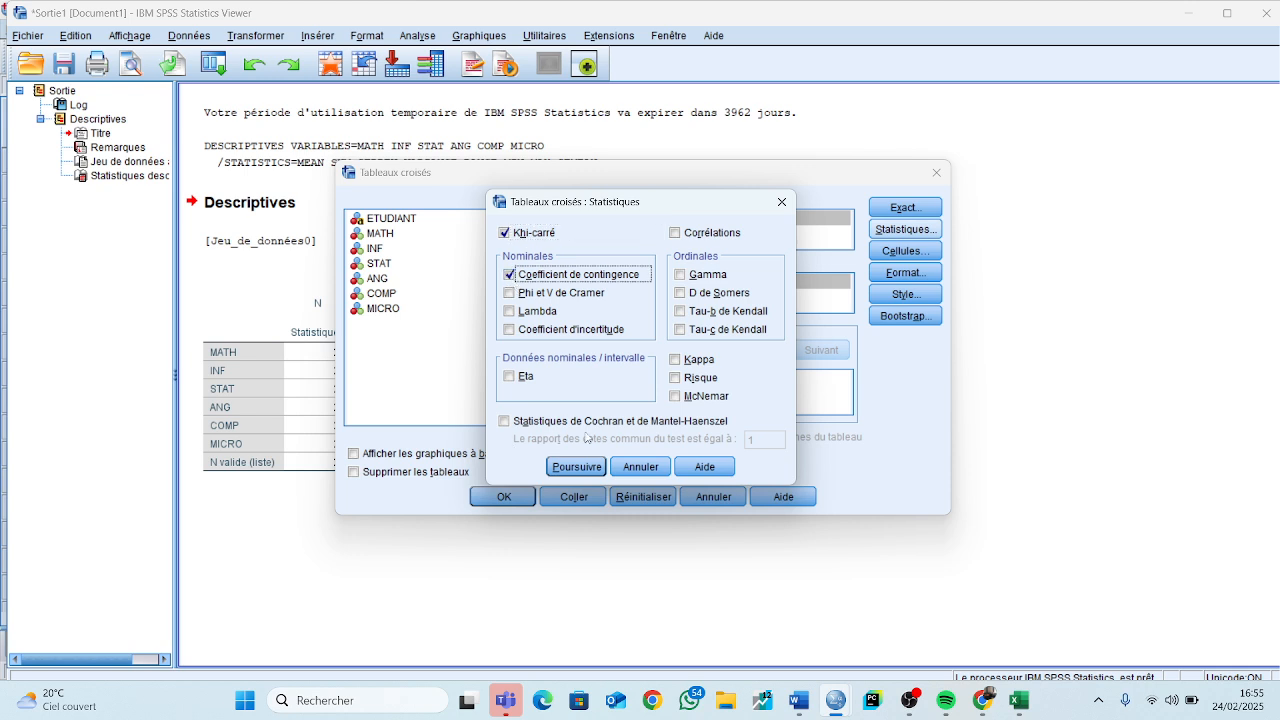
click(574, 470)
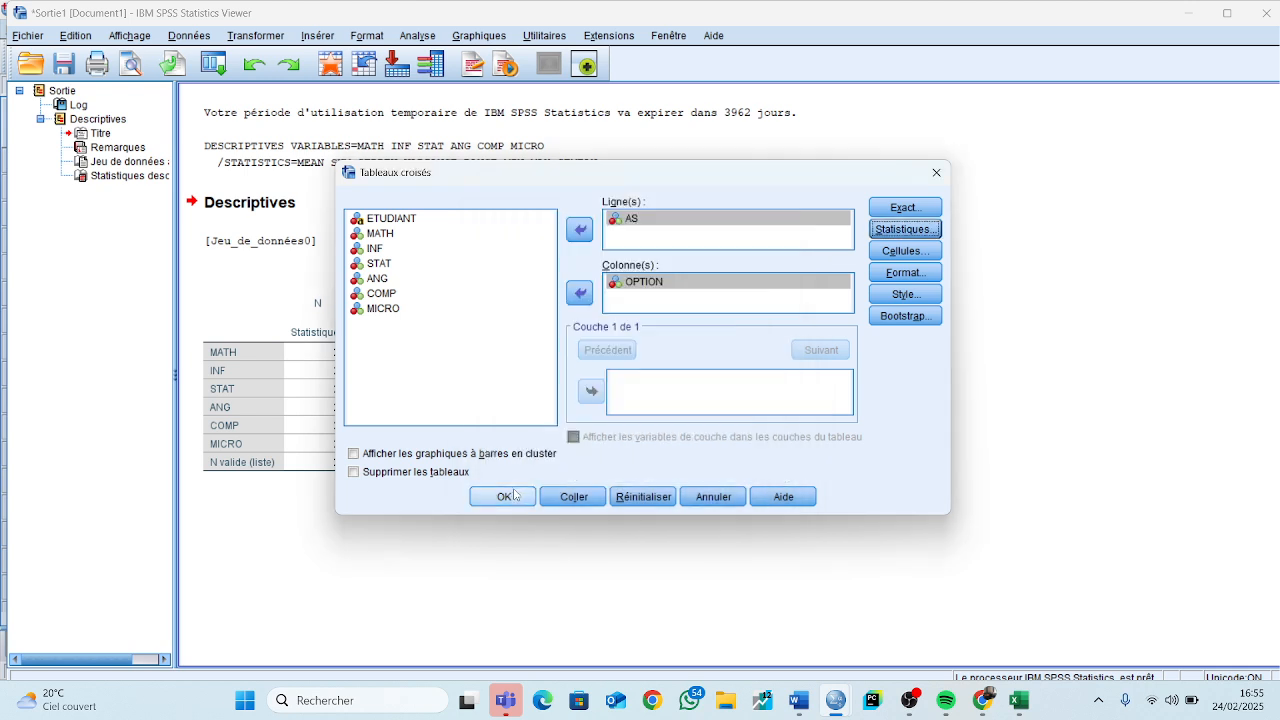
click(507, 496)
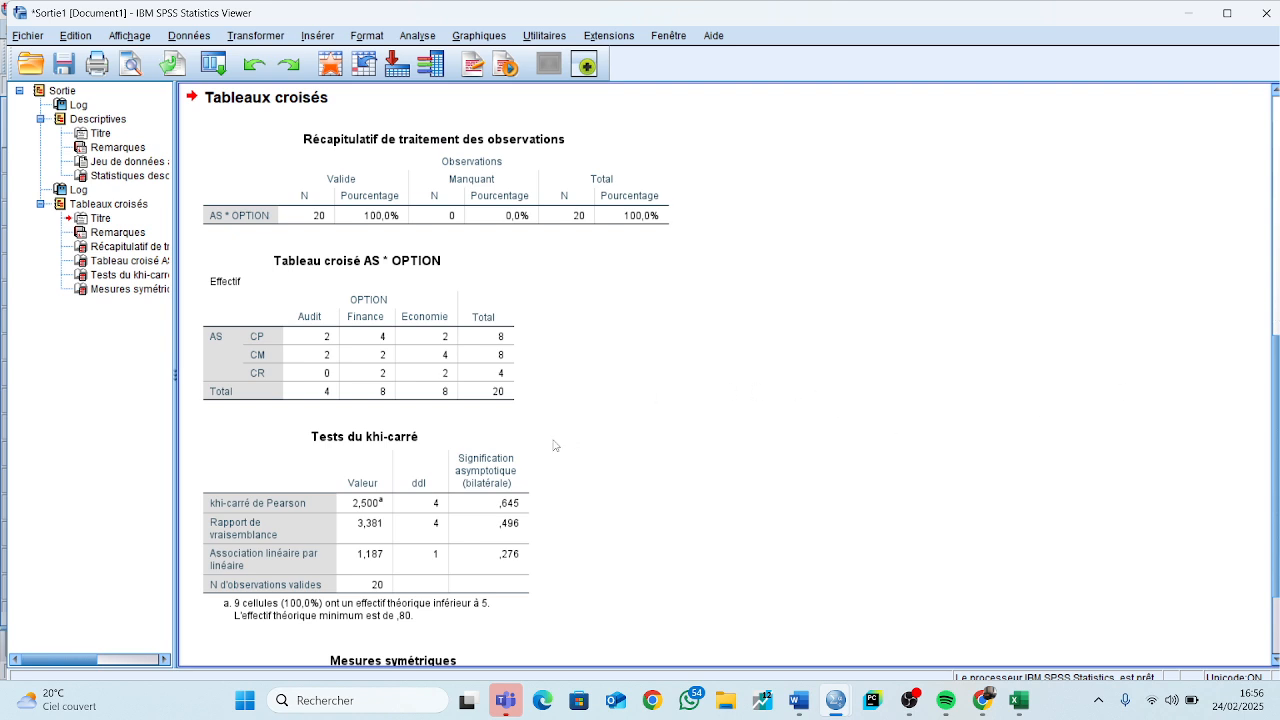
click(508, 486)
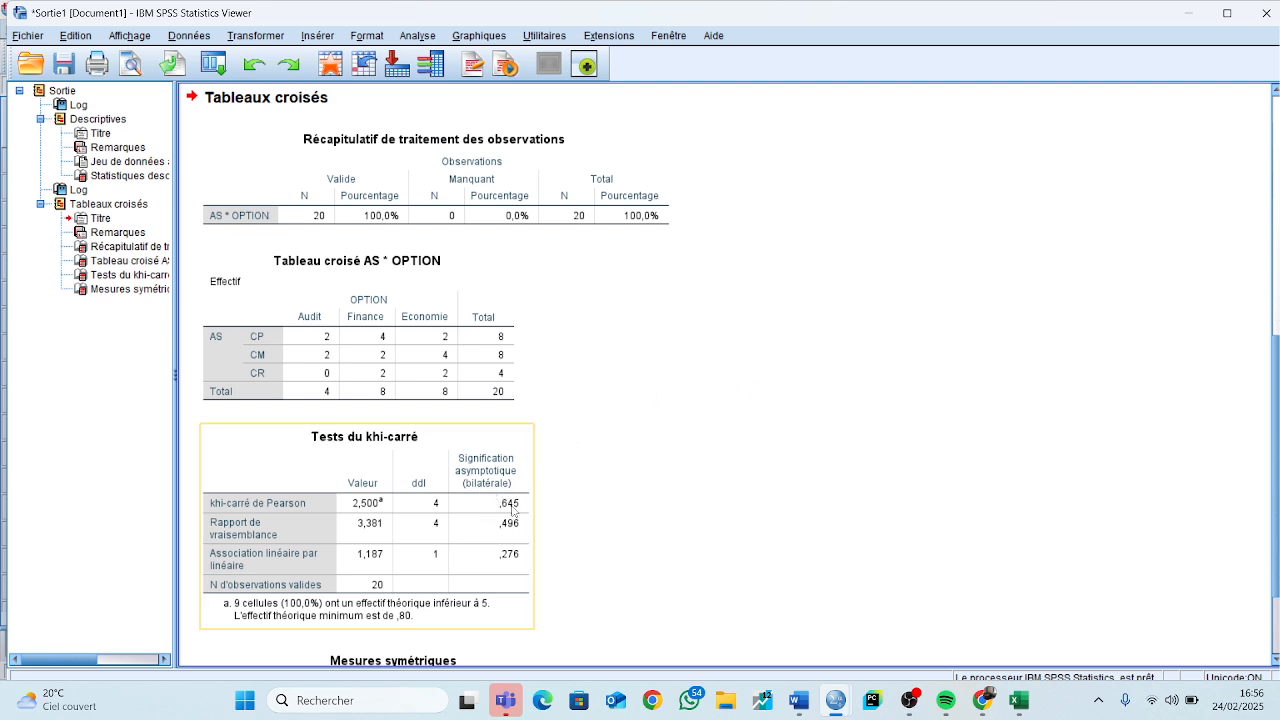